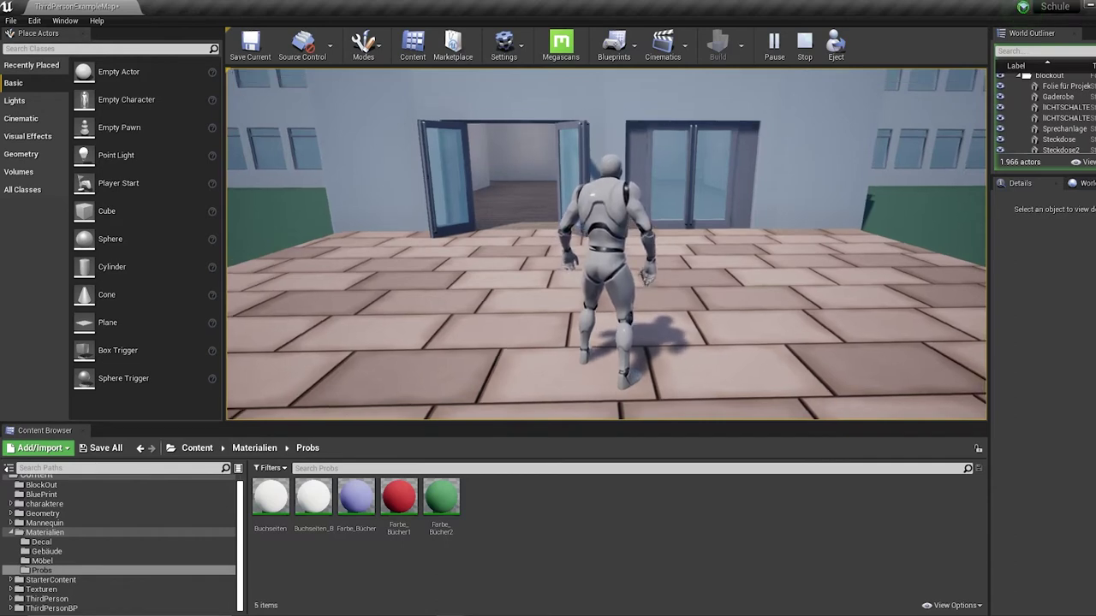
- In Play mode, run the character through the open glass doors into the next room
key("a")
key("w")
key("d")
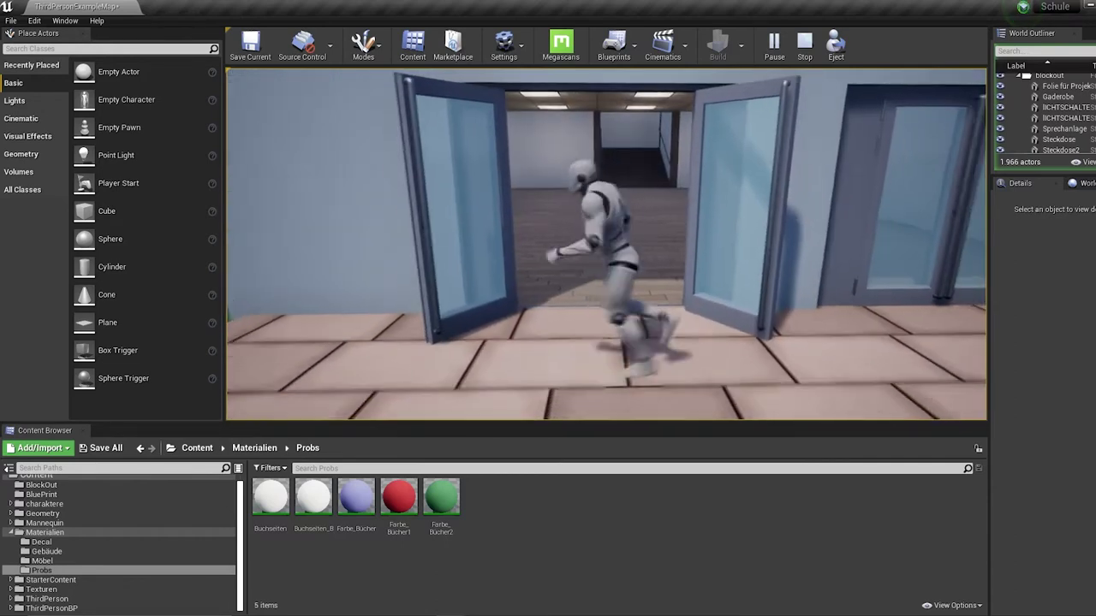
key("w")
key("a")
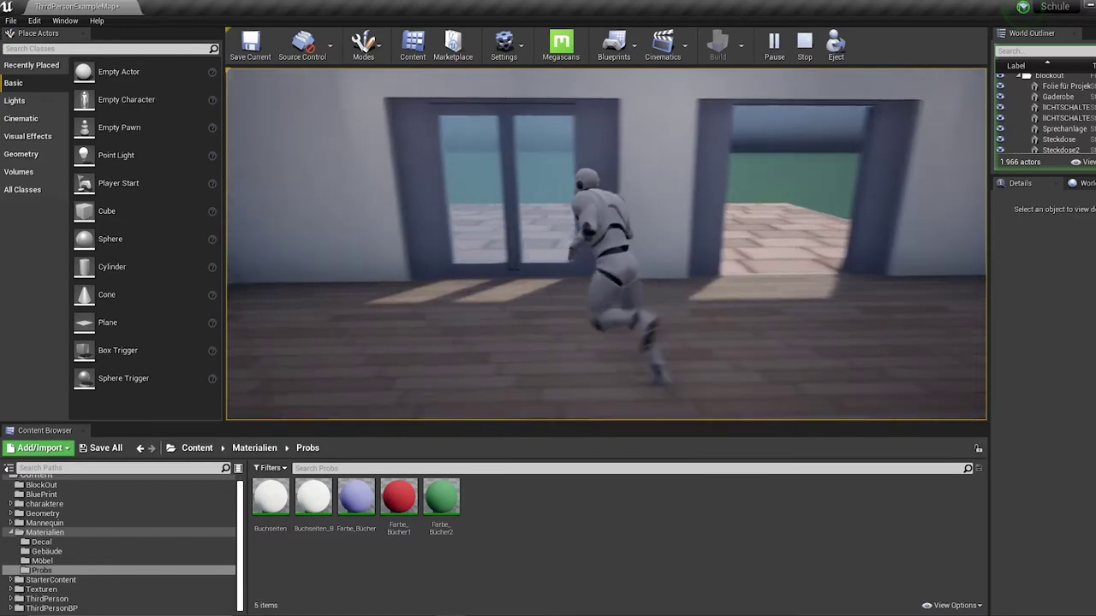
key("w")
- Turn back and run the character through the doors again and across the tiled area
key("s")
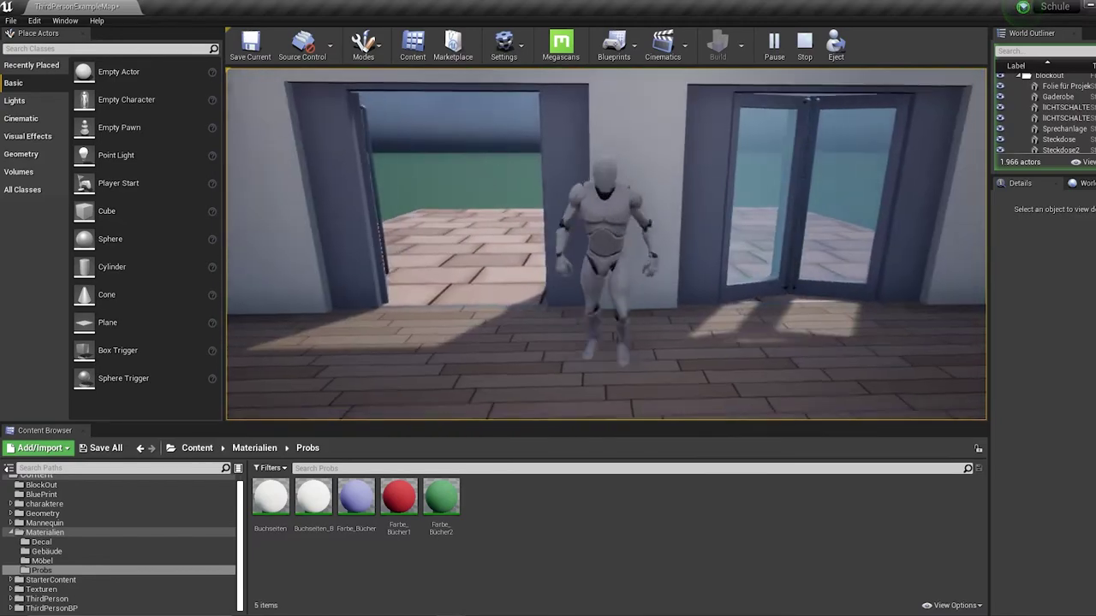
key("w")
key("w")
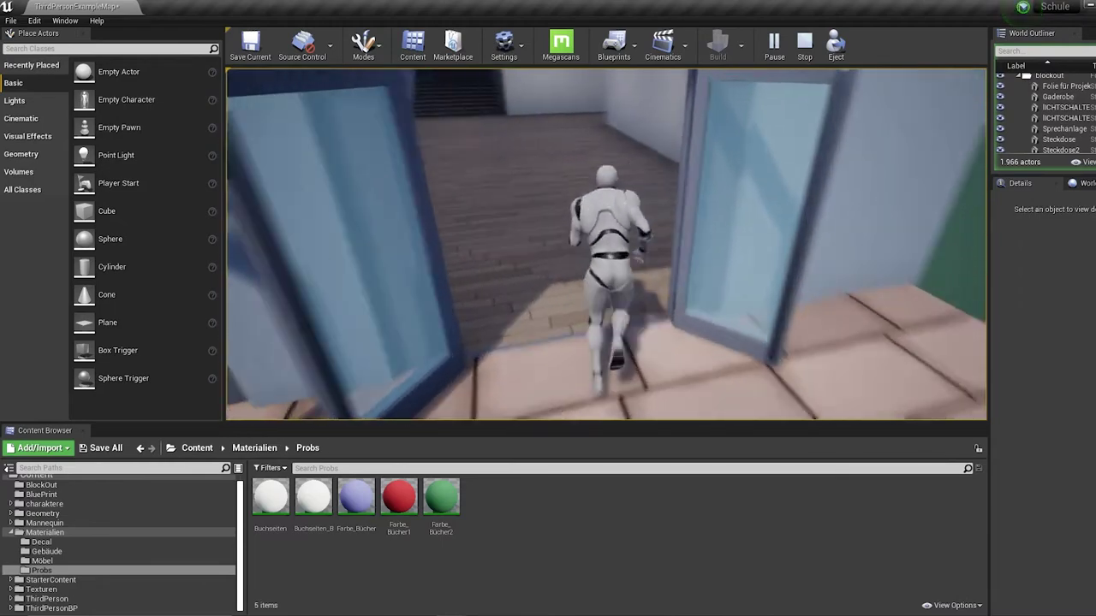
key("a")
key("a")
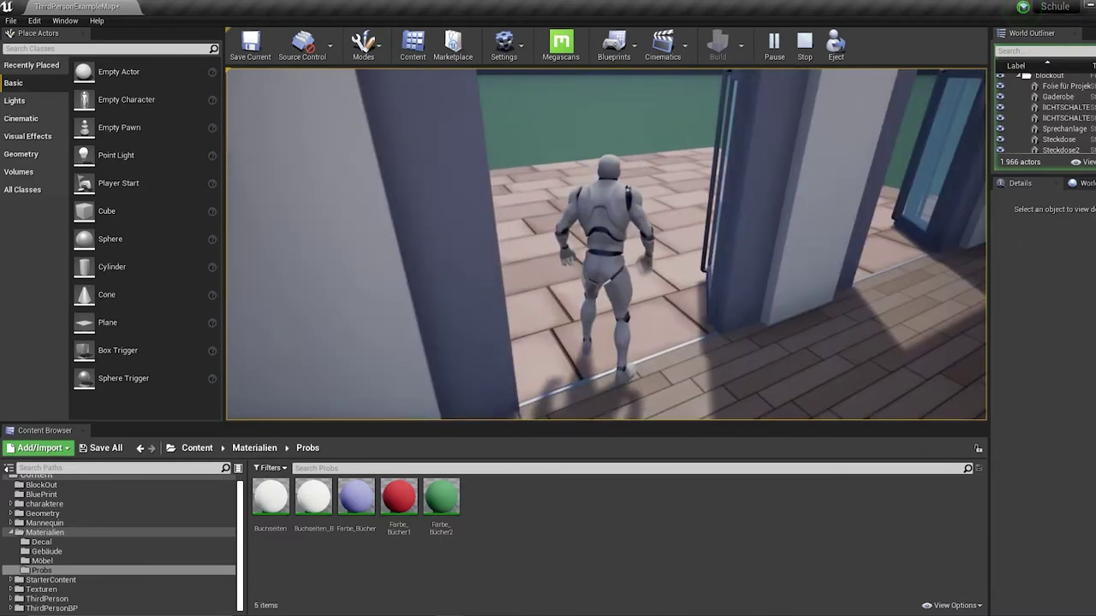
key("w")
key("w")
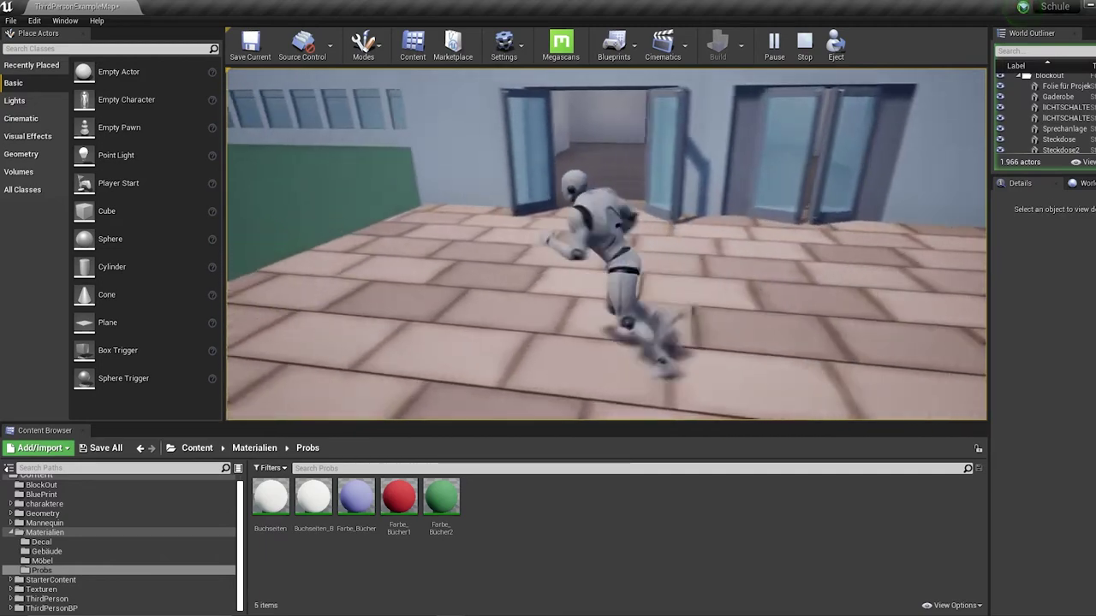
key("w")
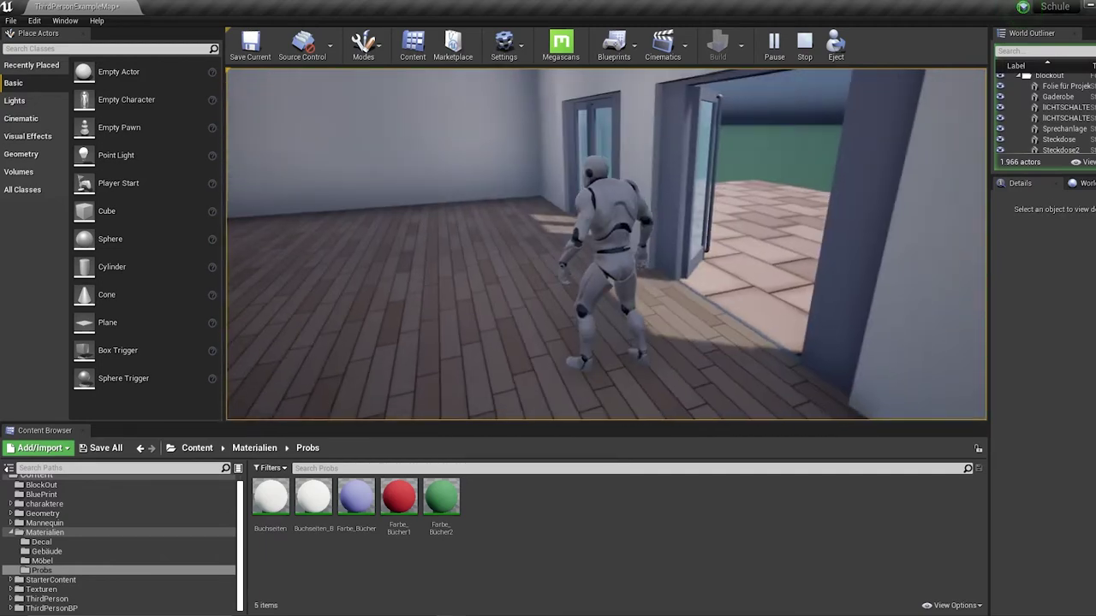
key("w")
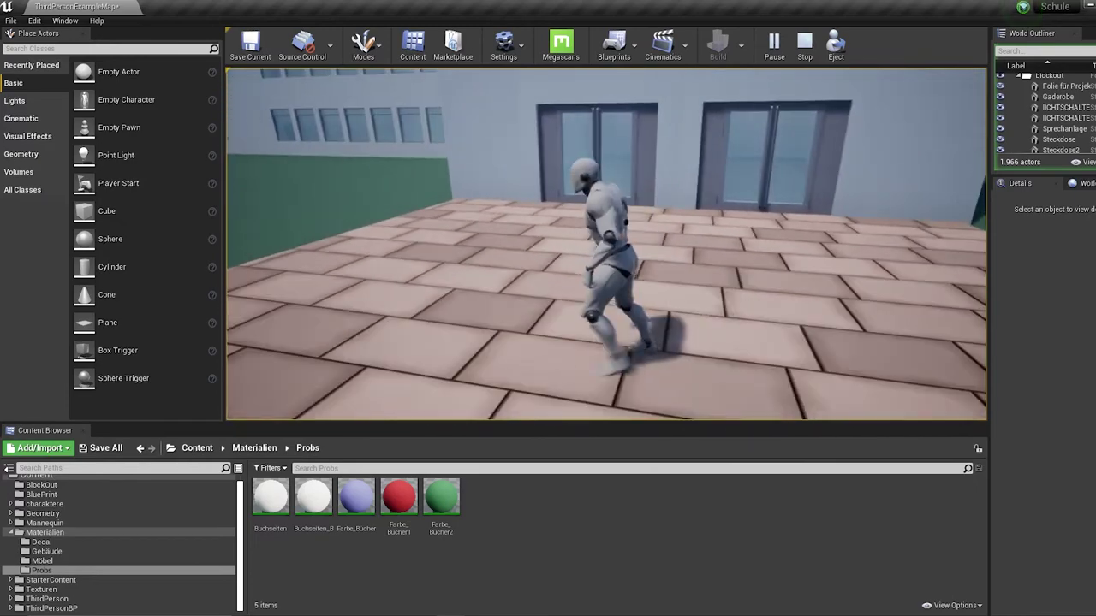
key("w")
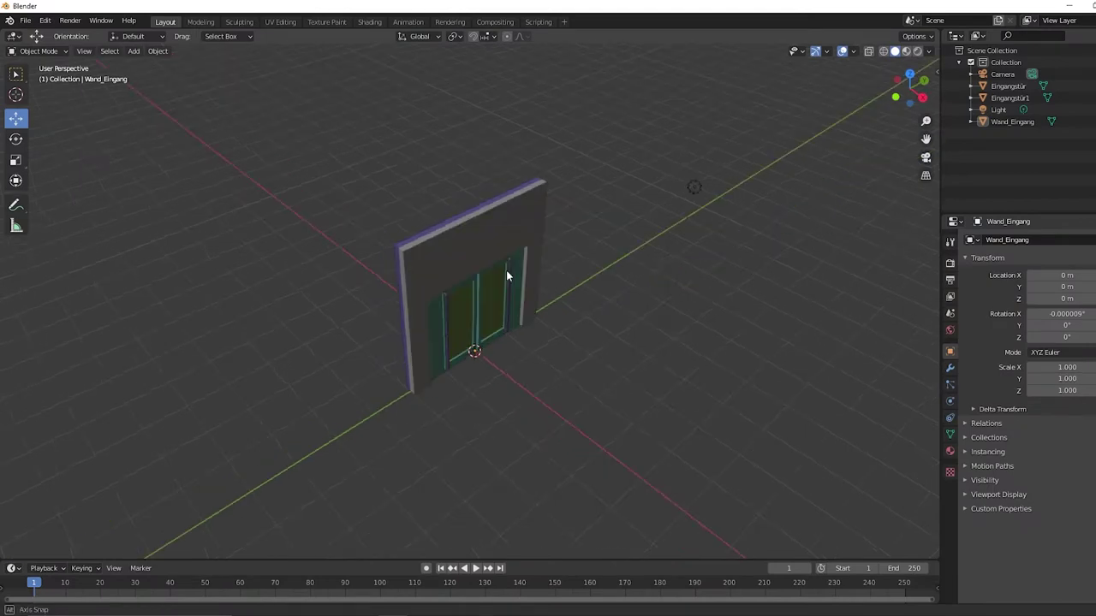
scroll(497, 261, "up", 4)
left_click(435, 195)
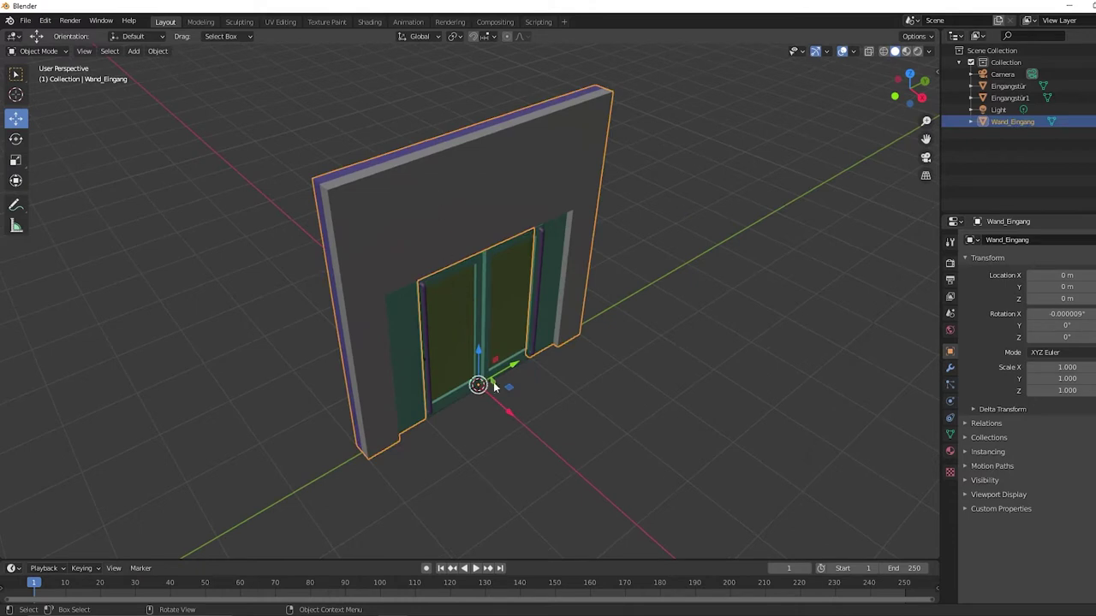
key("g")
key("x")
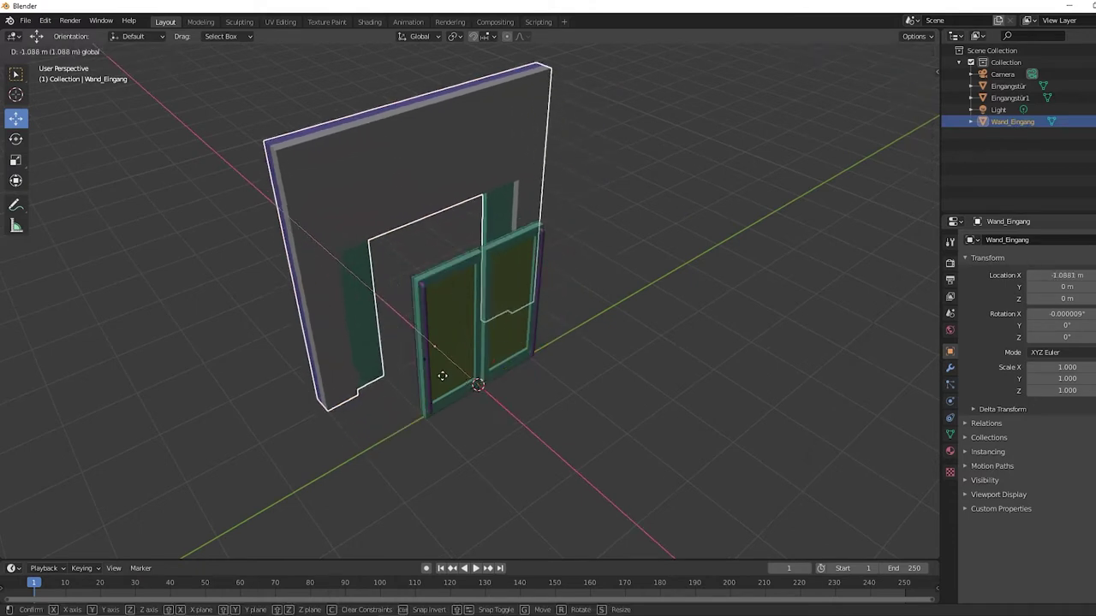
left_click(332, 198)
mouse_move(344, 148)
middle_mouse_down()
mouse_move(379, 179)
mouse_move(269, 196)
middle_mouse_up()
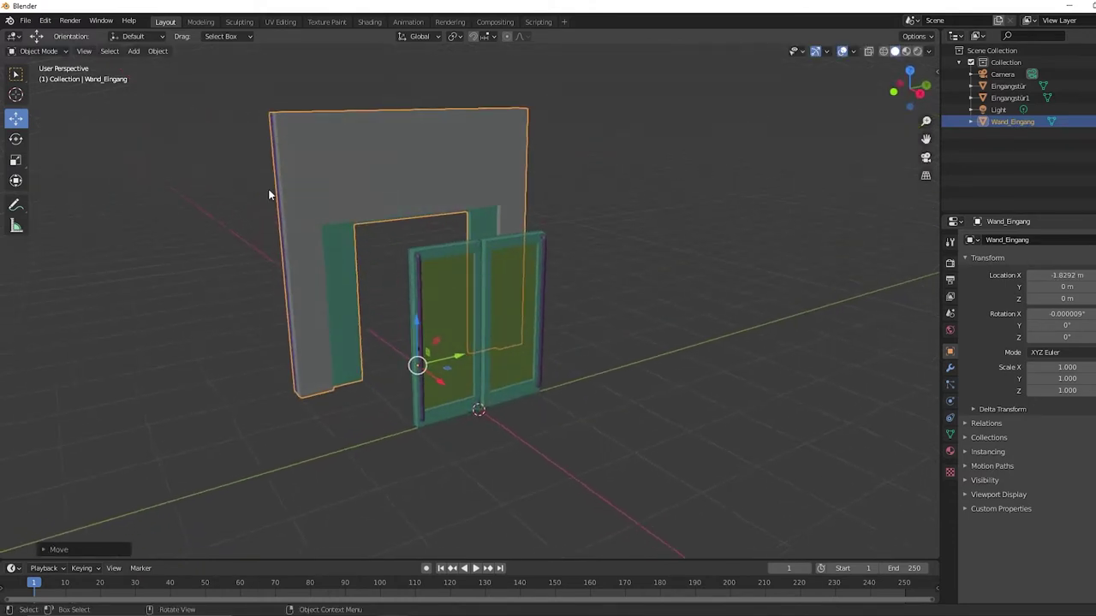
middle_click_drag(372, 246, 407, 277)
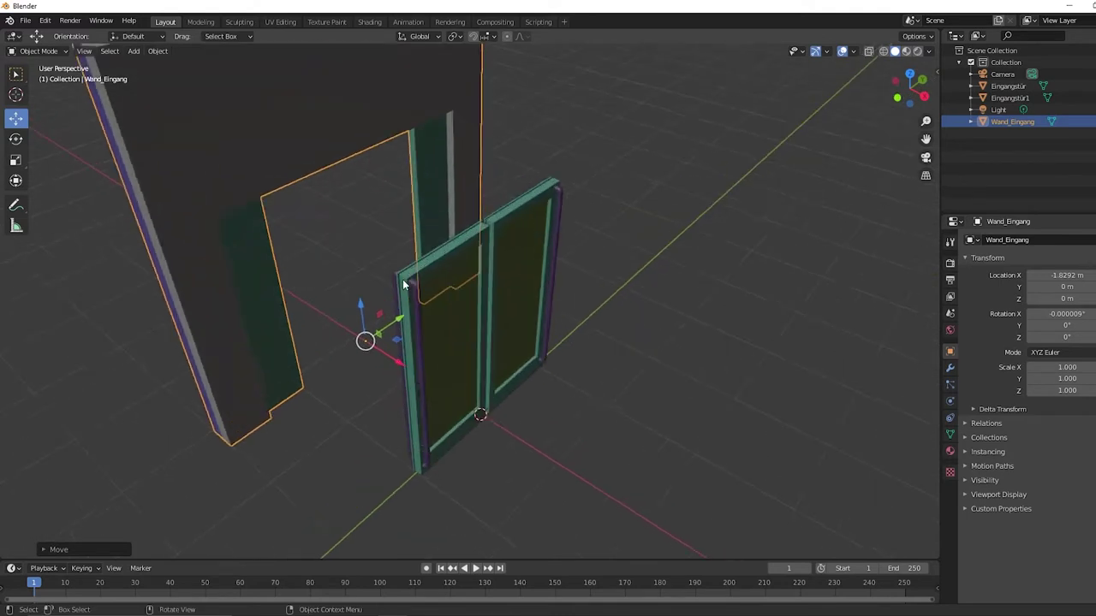
left_click(408, 276)
left_click_drag(502, 432, 536, 452)
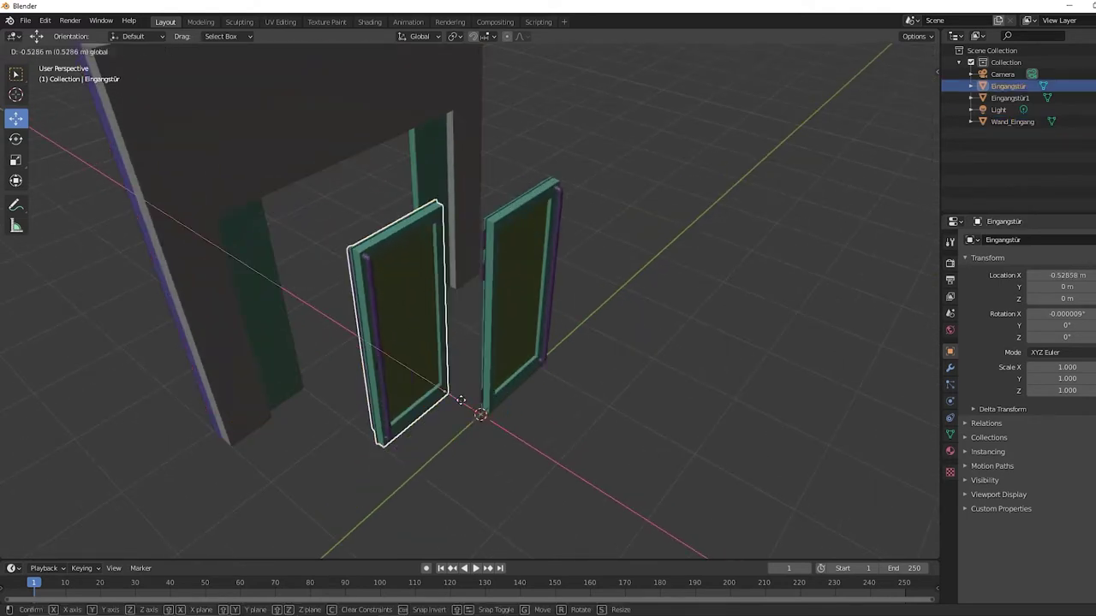
mouse_move(535, 453)
middle_mouse_down()
mouse_move(487, 366)
mouse_move(511, 334)
mouse_move(495, 312)
middle_mouse_up()
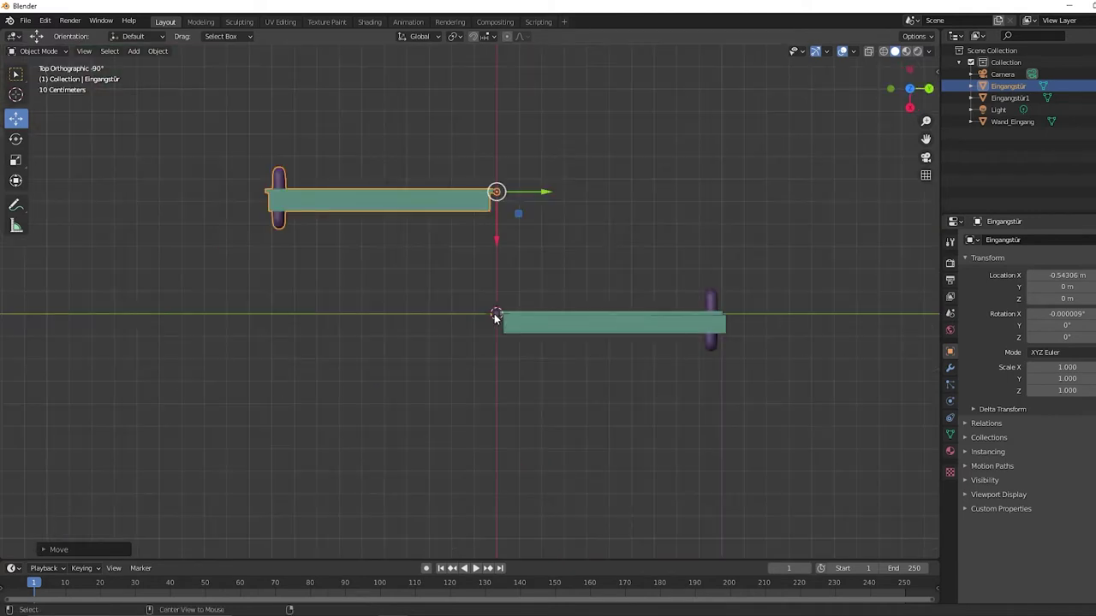
scroll(519, 336, "up", 2)
scroll(519, 338, "up", 1)
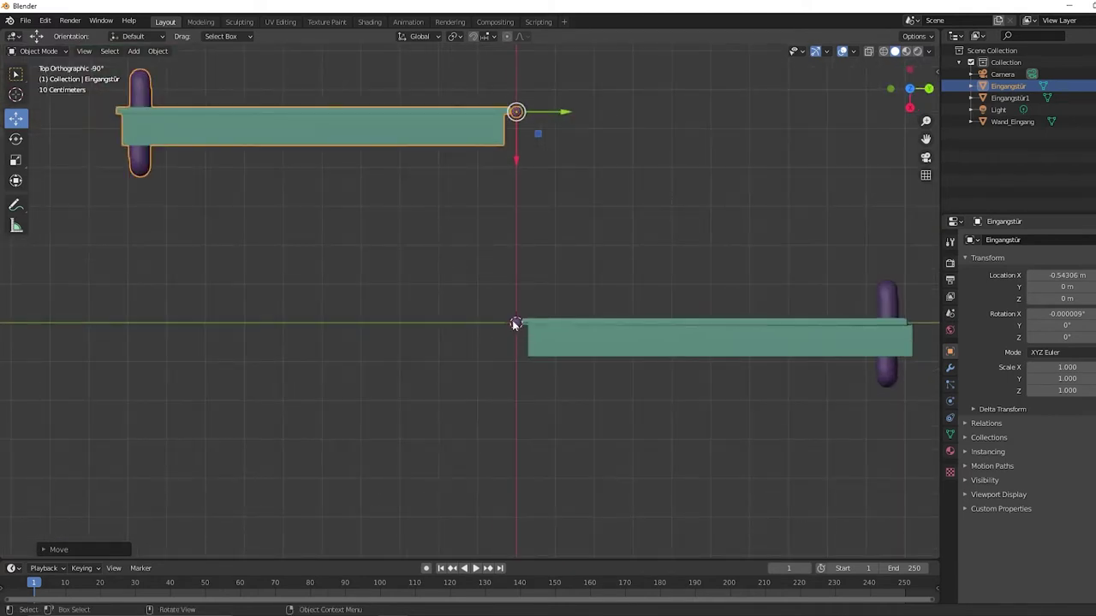
left_click(529, 342)
scroll(536, 344, "up", 3)
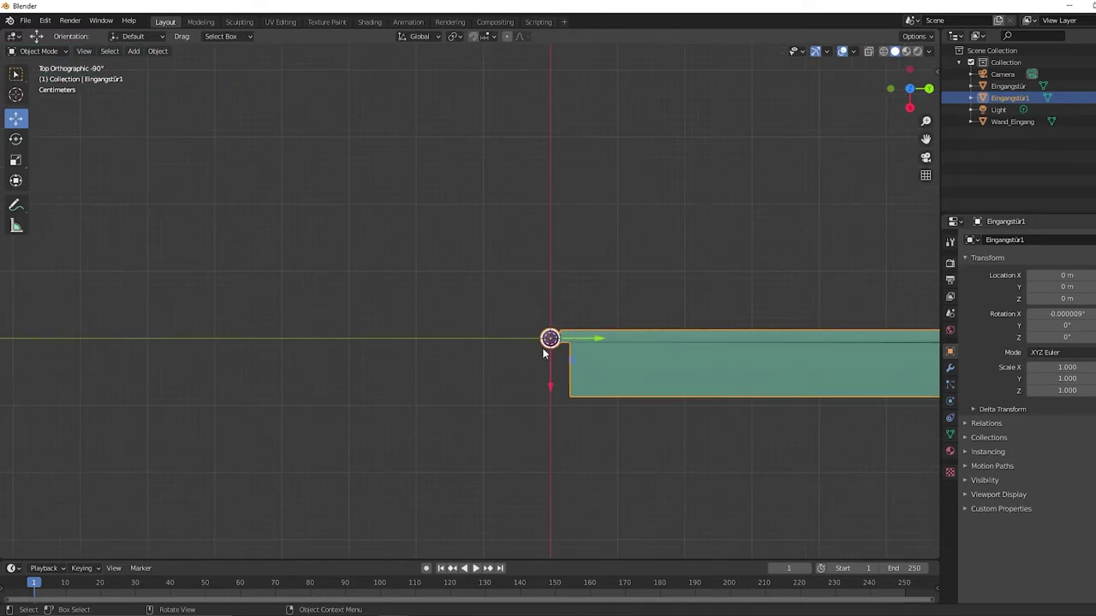
scroll(563, 333, "down", 2)
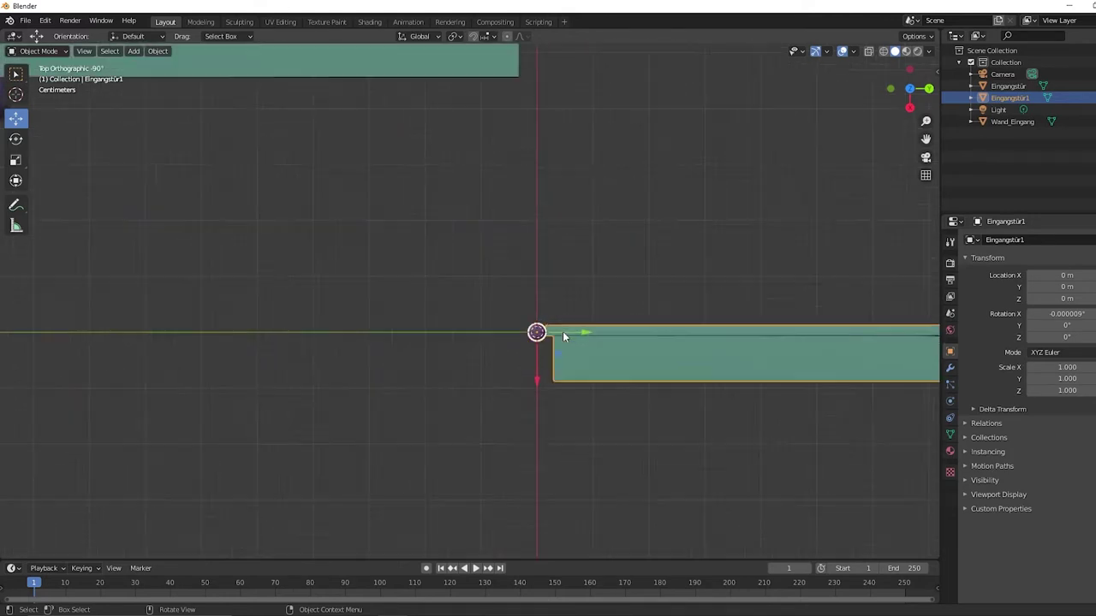
scroll(562, 333, "down", 3)
key("ctrl+z")
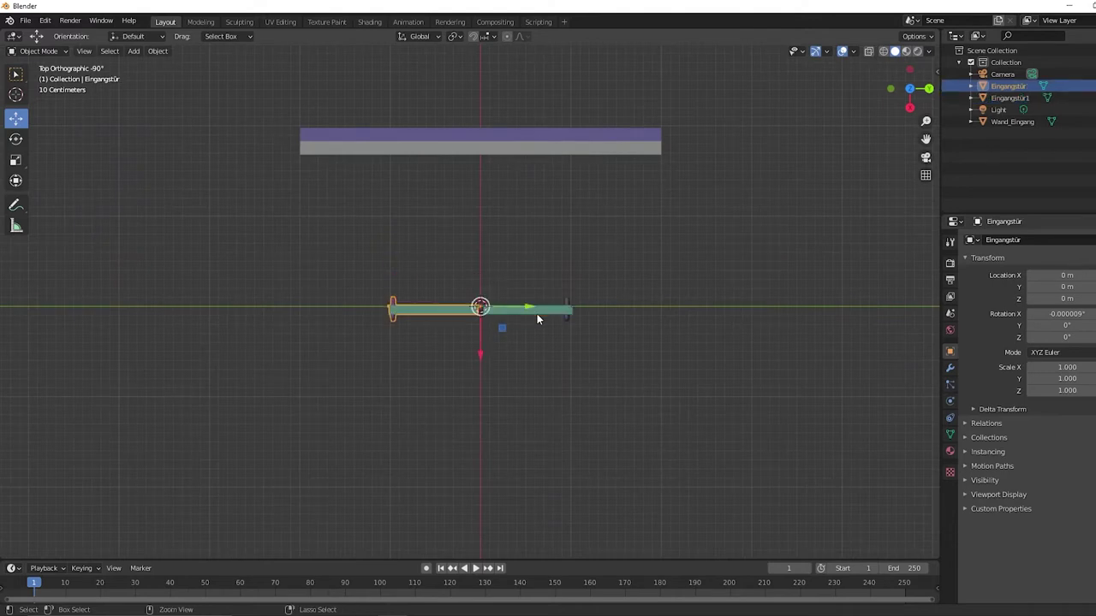
key("ctrl+z")
middle_click_drag(537, 313, 548, 213)
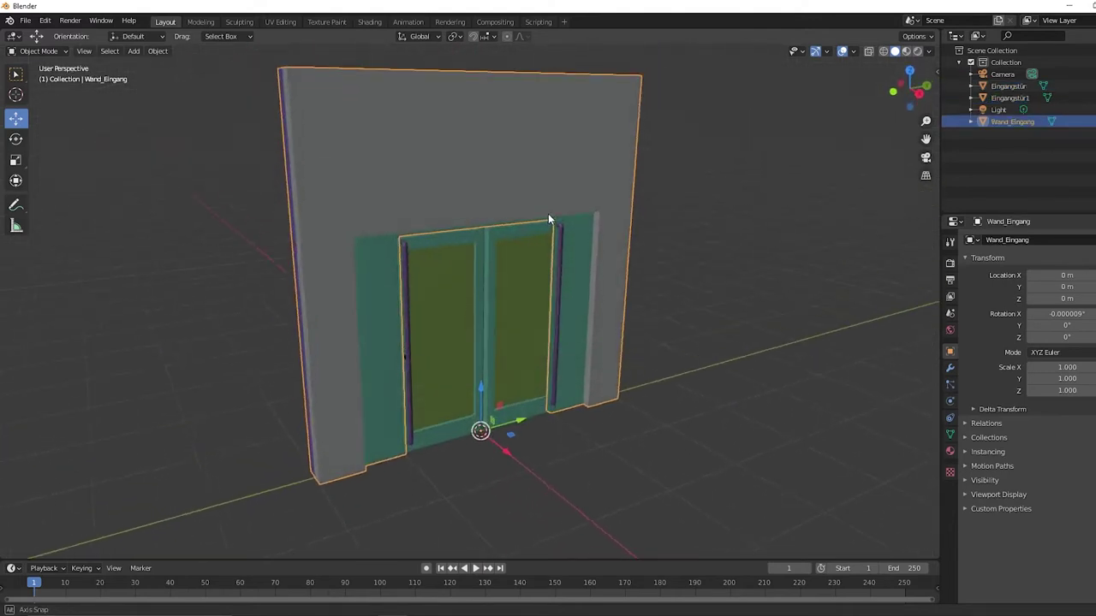
mouse_move(433, 604)
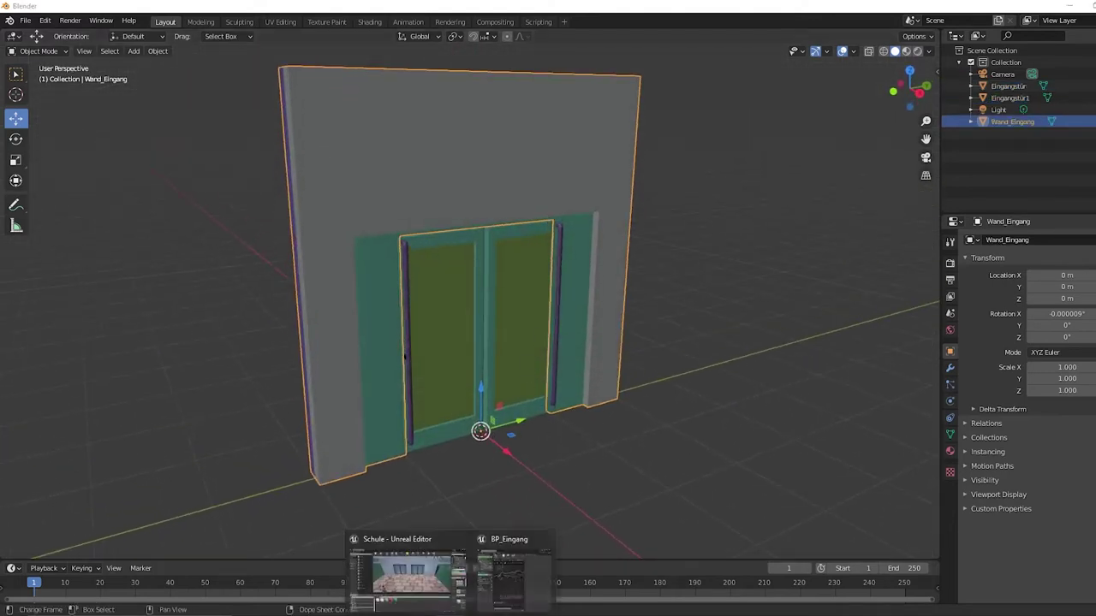
- Create a new Actor Blueprint class named Eingang in the BluePrint folder
left_click(411, 578)
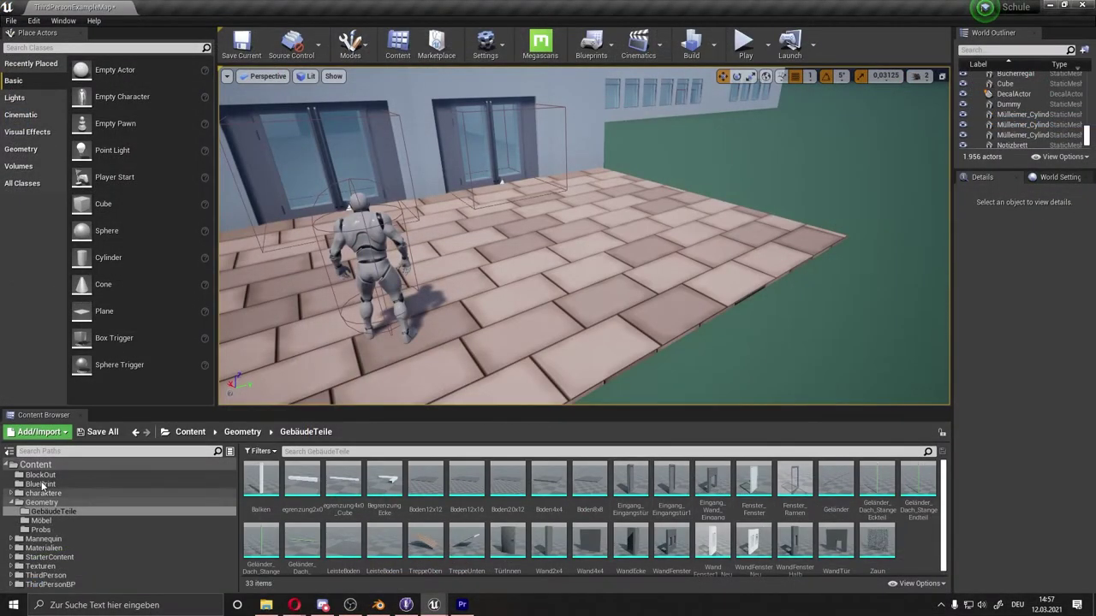
left_click(41, 485)
right_click(709, 480)
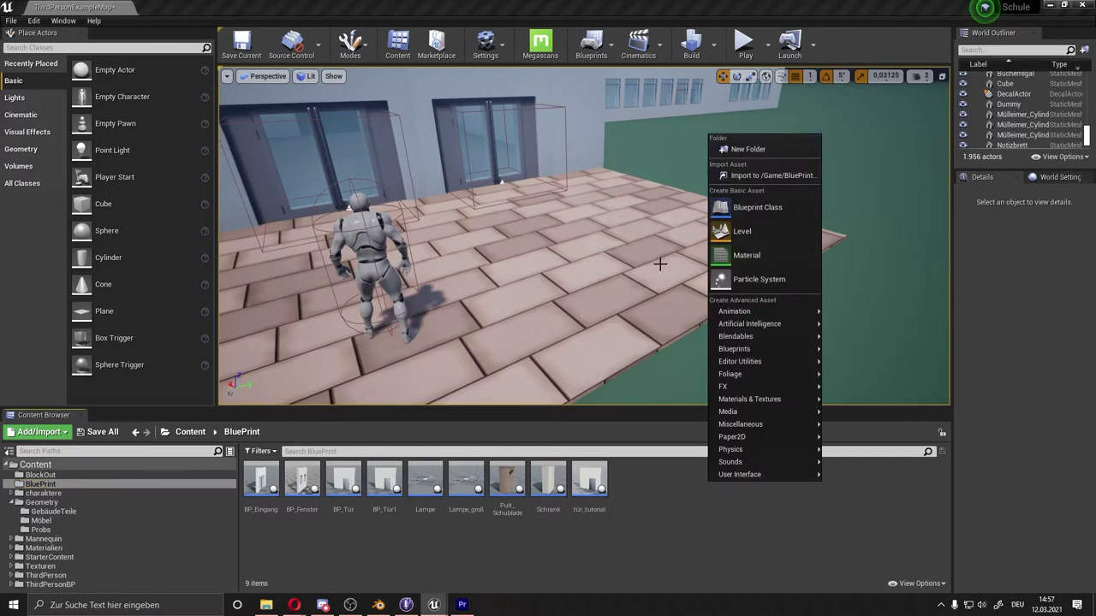
left_click(757, 207)
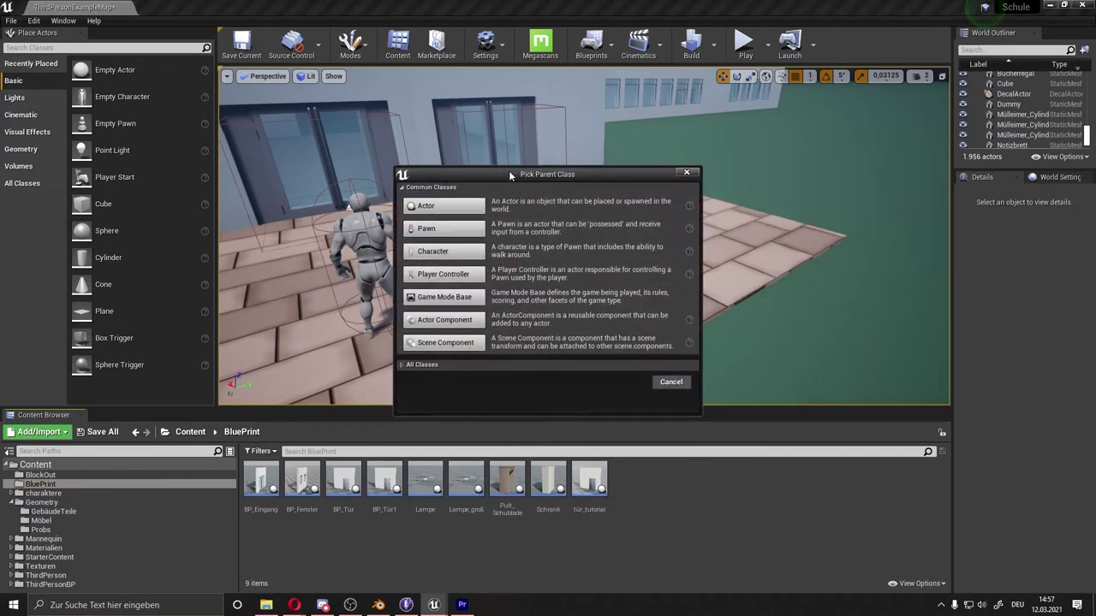
left_click(462, 208)
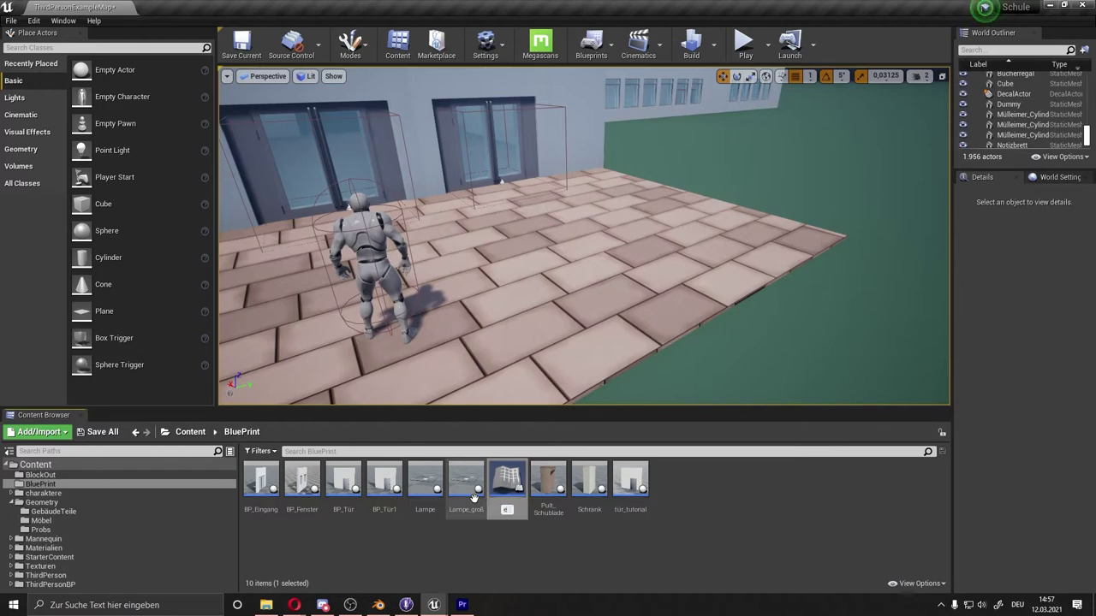
type("Eingang")
key("Return")
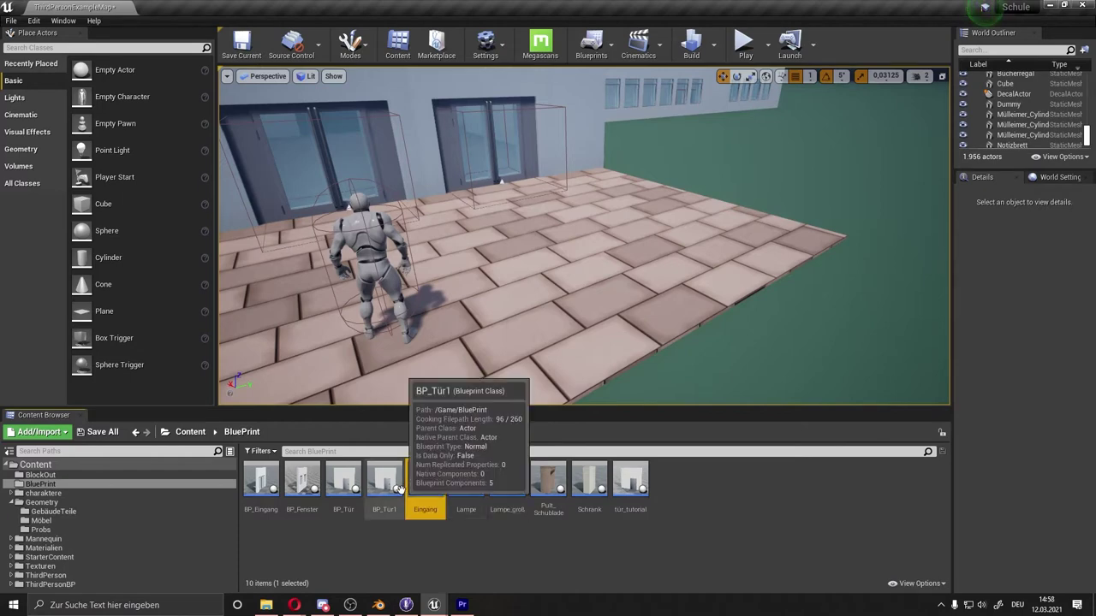
- Place an Eingang instance on the tiled floor and open its Blueprint editor
double_click(426, 480)
left_click_drag(428, 476, 572, 233)
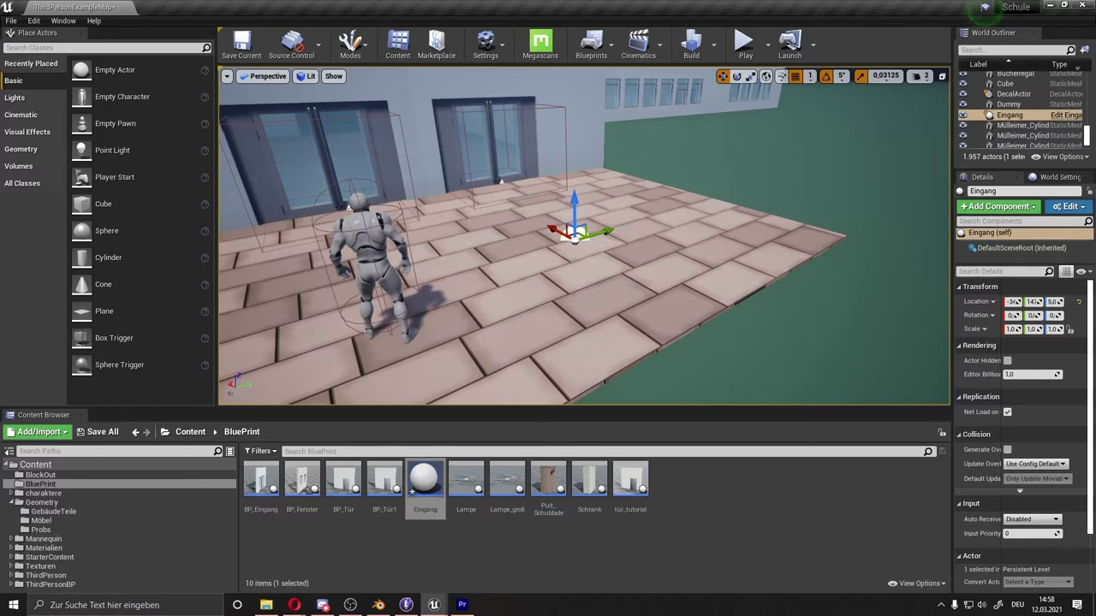
left_click(1065, 114)
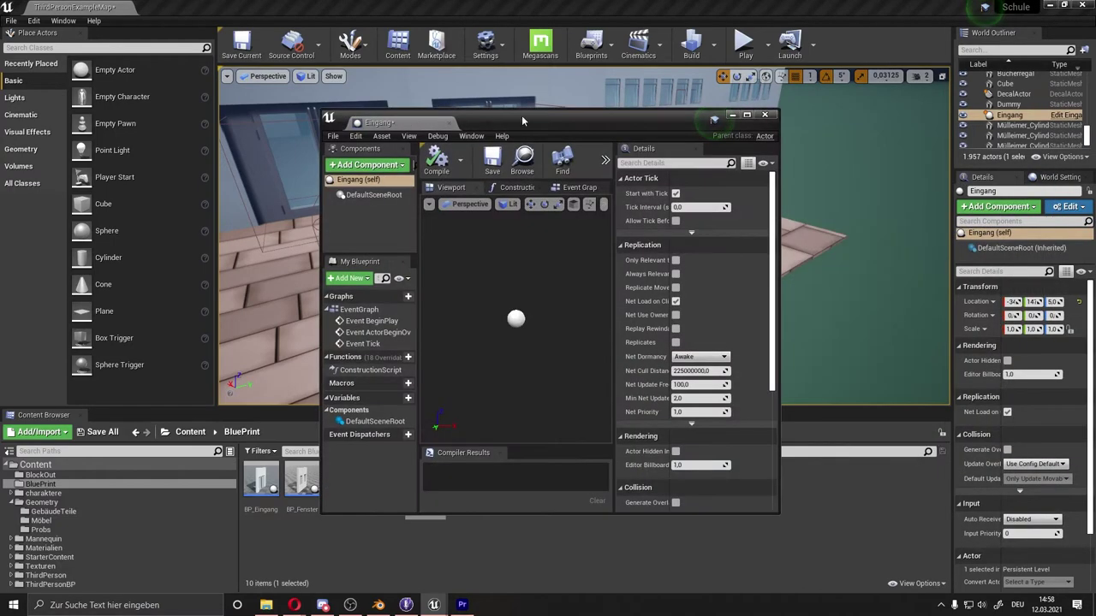
- Enlarge the Eingang Blueprint editor window, keeping the content browser visible below it
left_click_drag(524, 108, 524, 21)
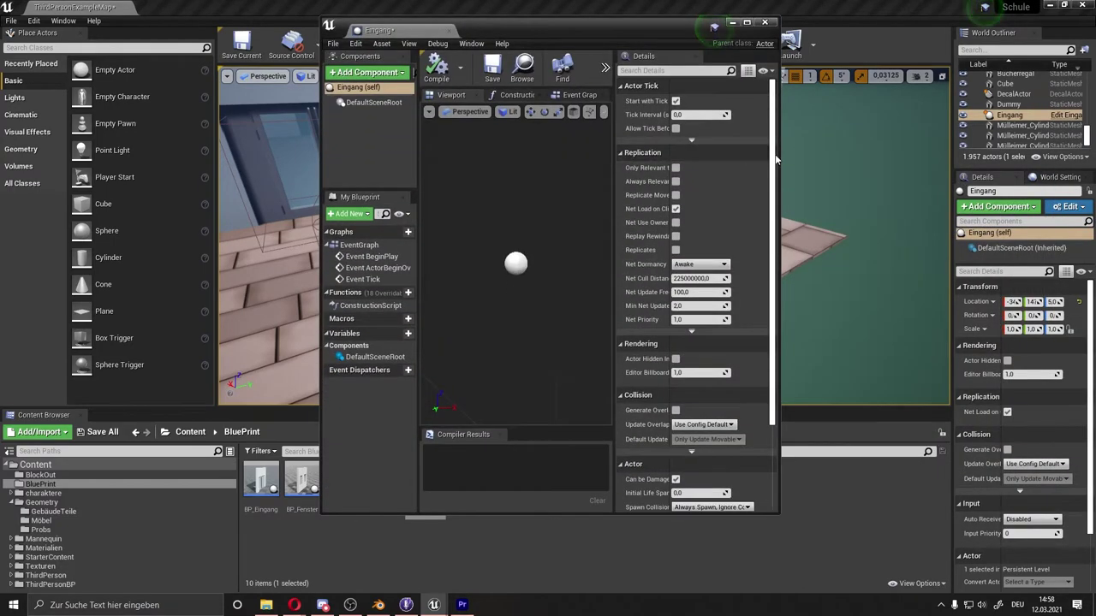
left_click_drag(778, 162, 985, 168)
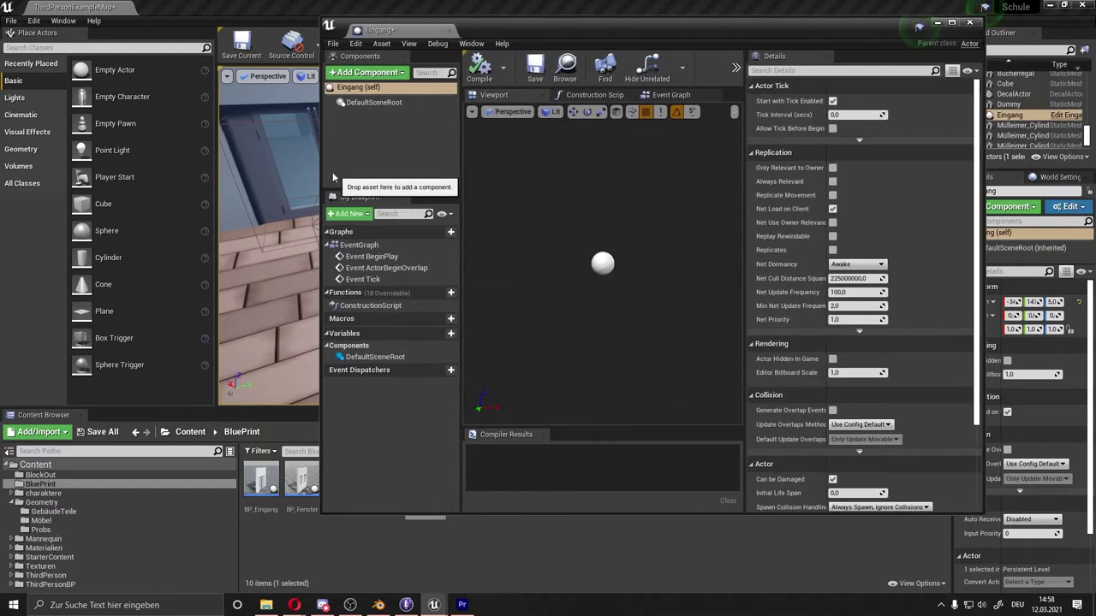
left_click_drag(322, 177, 104, 190)
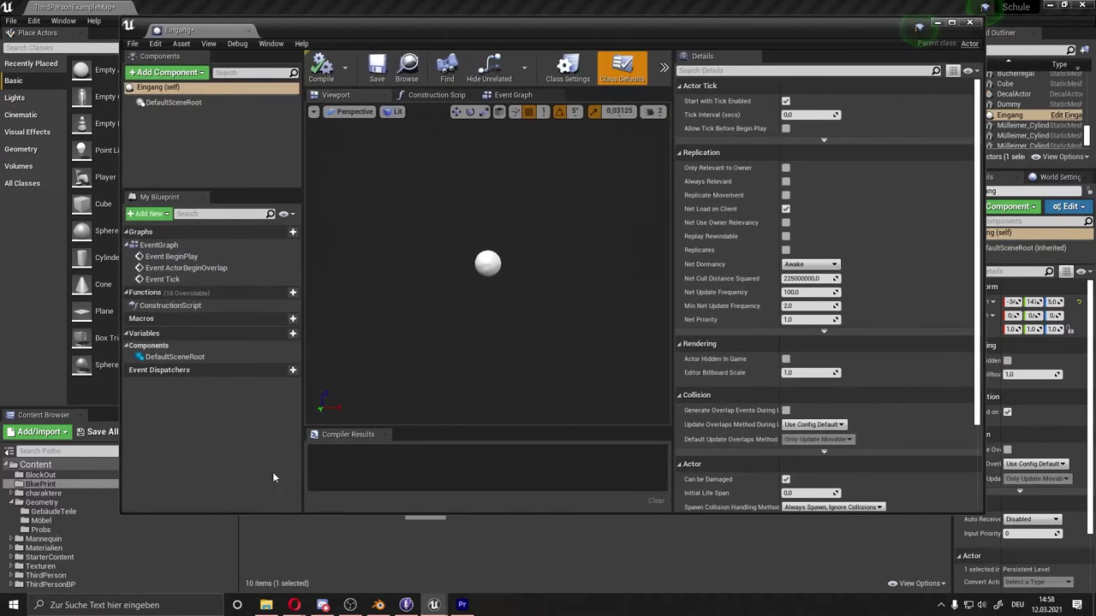
left_click_drag(487, 515, 487, 482)
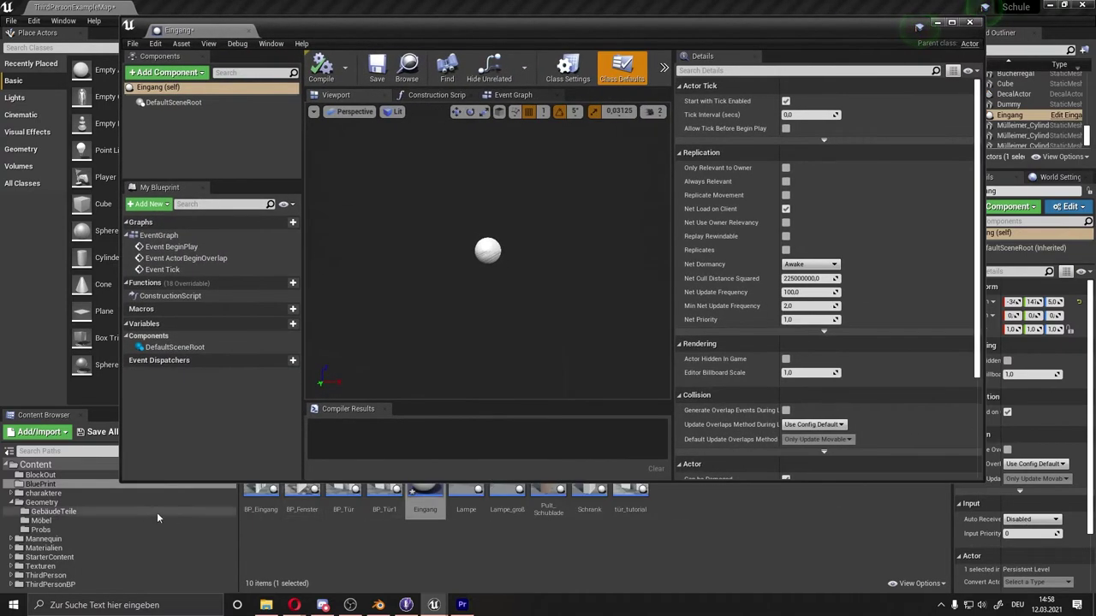
- Add the entrance wall and both Eingangstür door meshes from GebäudeTeile as Blueprint components
left_click(63, 510)
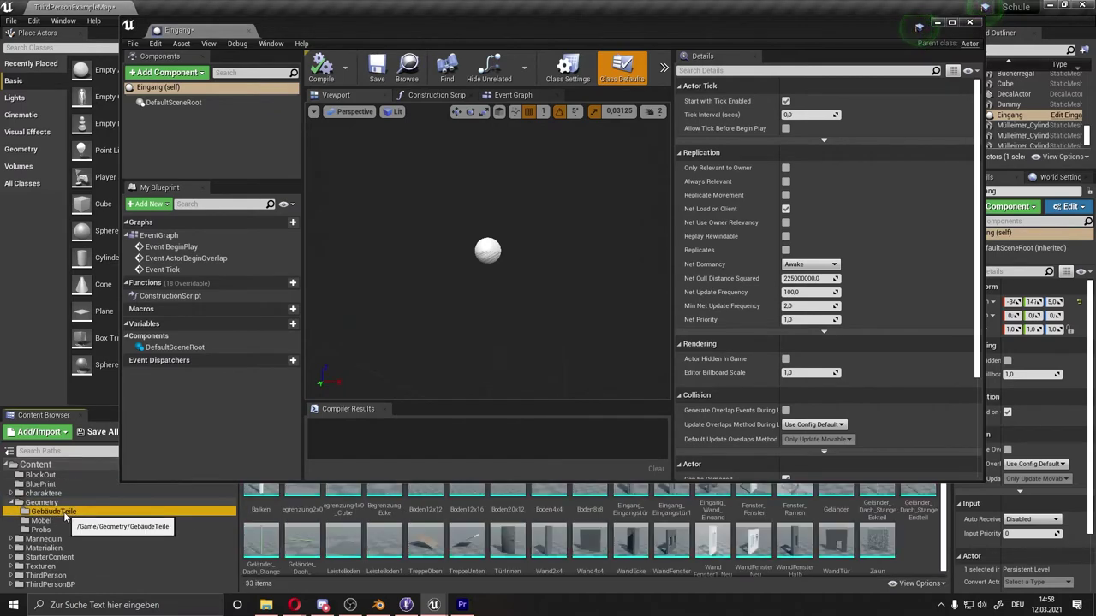
left_click_drag(630, 484, 630, 465)
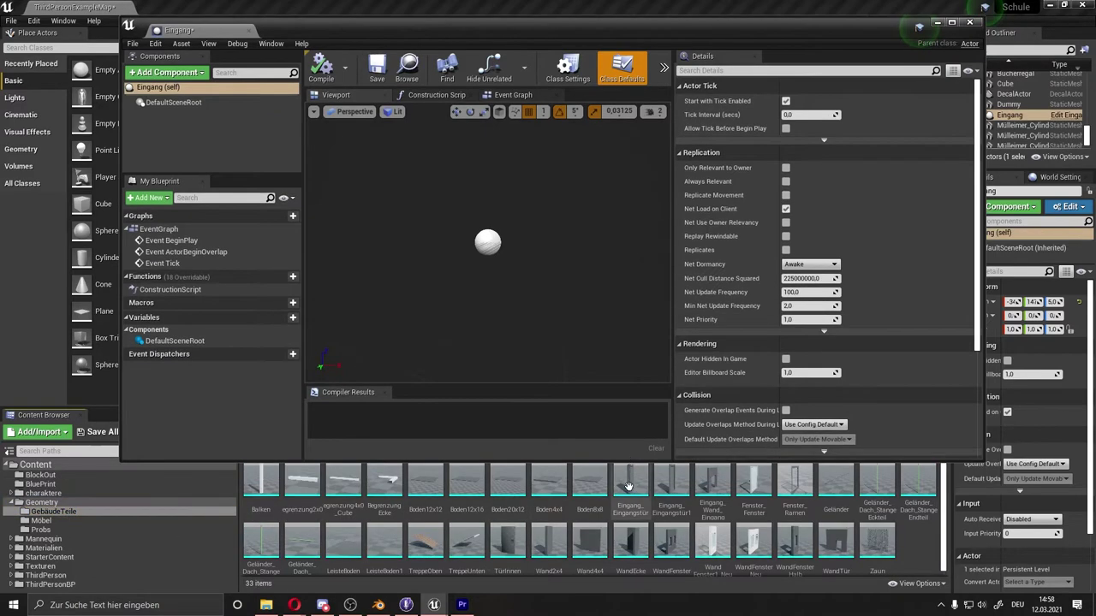
left_click(630, 482)
left_click(671, 482, "ctrl")
left_click(706, 486, "ctrl")
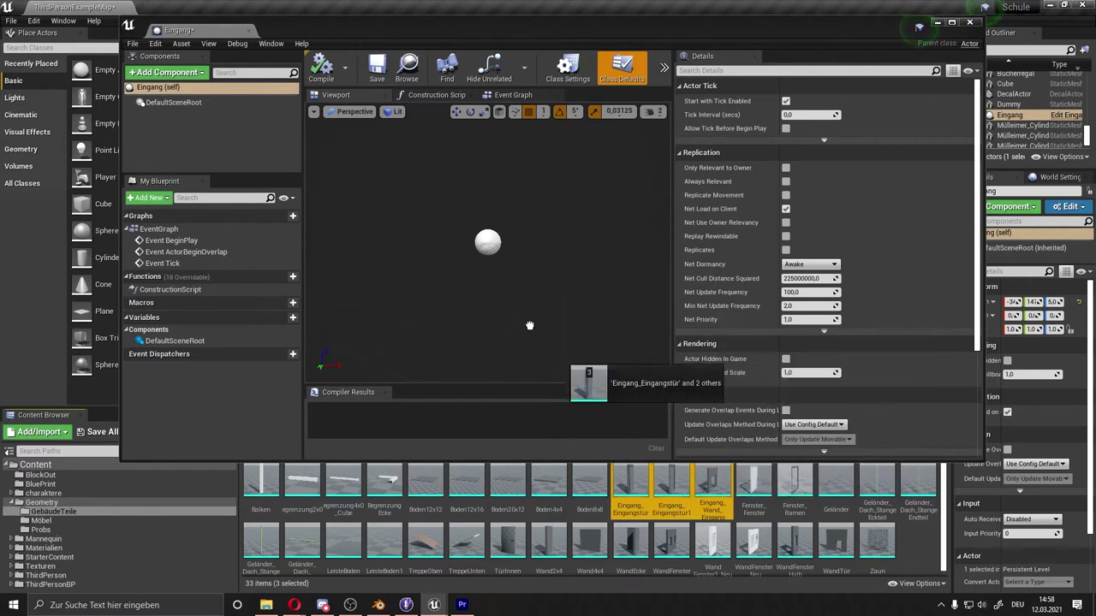
left_click_drag(706, 487, 502, 283)
mouse_move(479, 254)
right_mouse_down()
mouse_move(513, 257)
mouse_move(480, 257)
right_mouse_up()
left_click(428, 214)
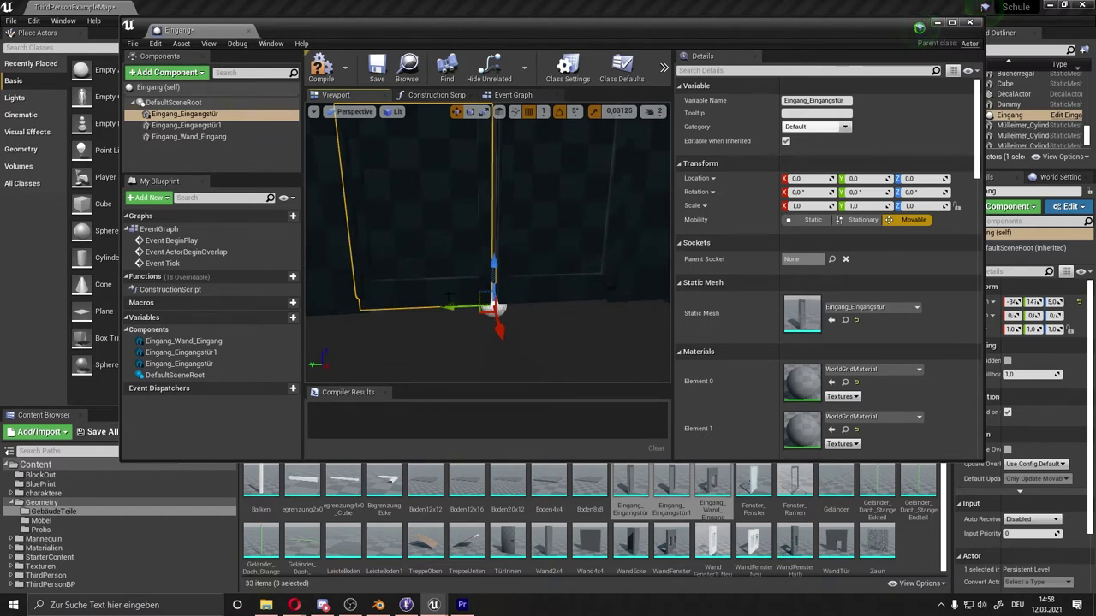
- Slide the two door leaves sideways along Y toward their places in the frame
left_click_drag(451, 306, 565, 304)
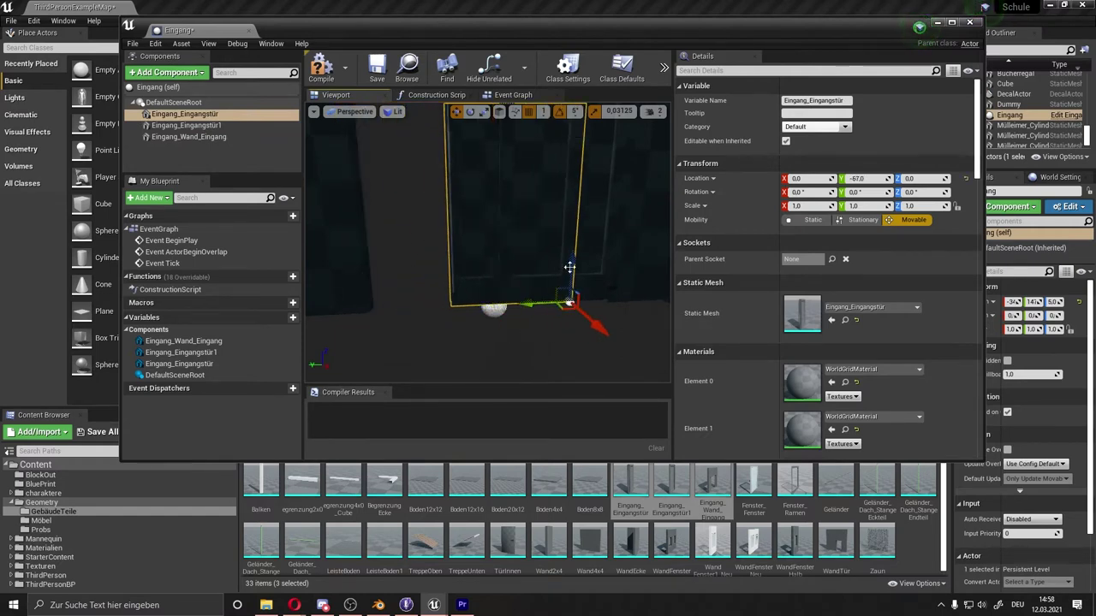
left_click(556, 264)
left_click_drag(468, 302, 367, 278)
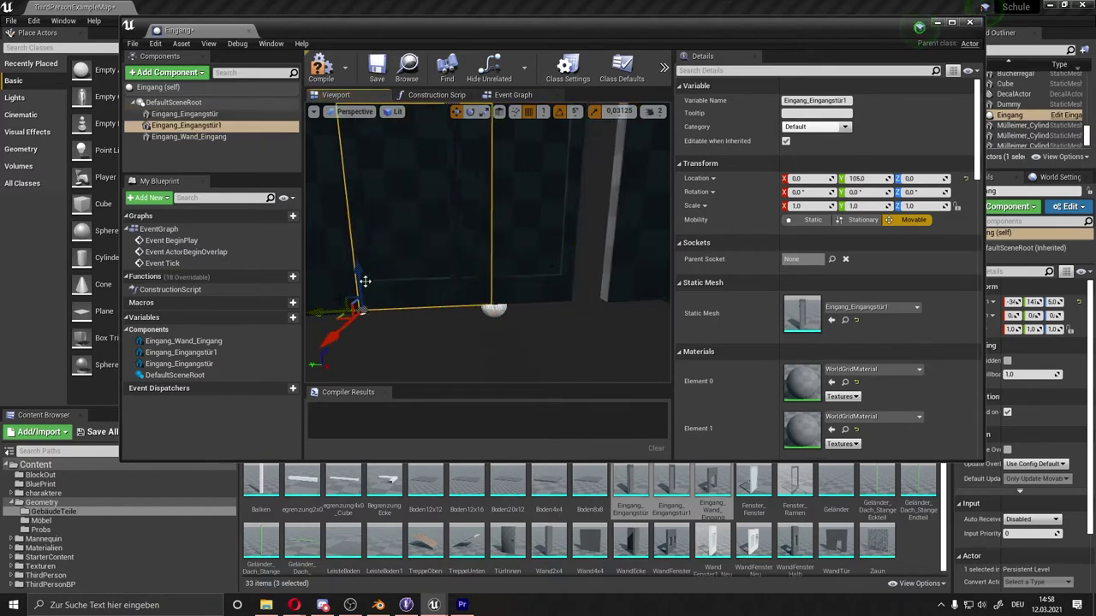
left_click(535, 319)
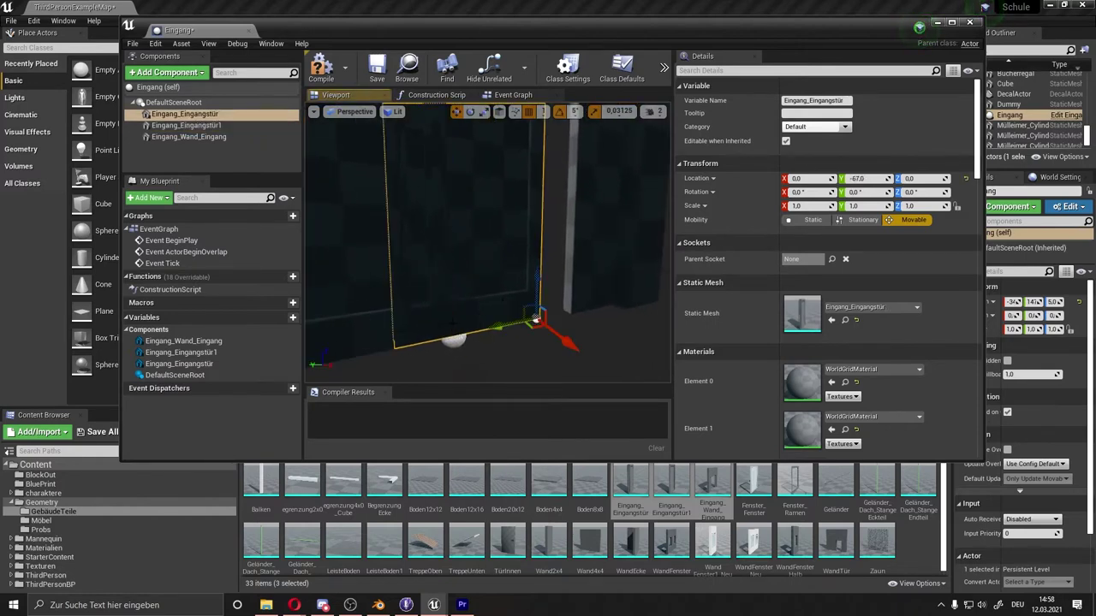
left_click_drag(510, 326, 553, 326)
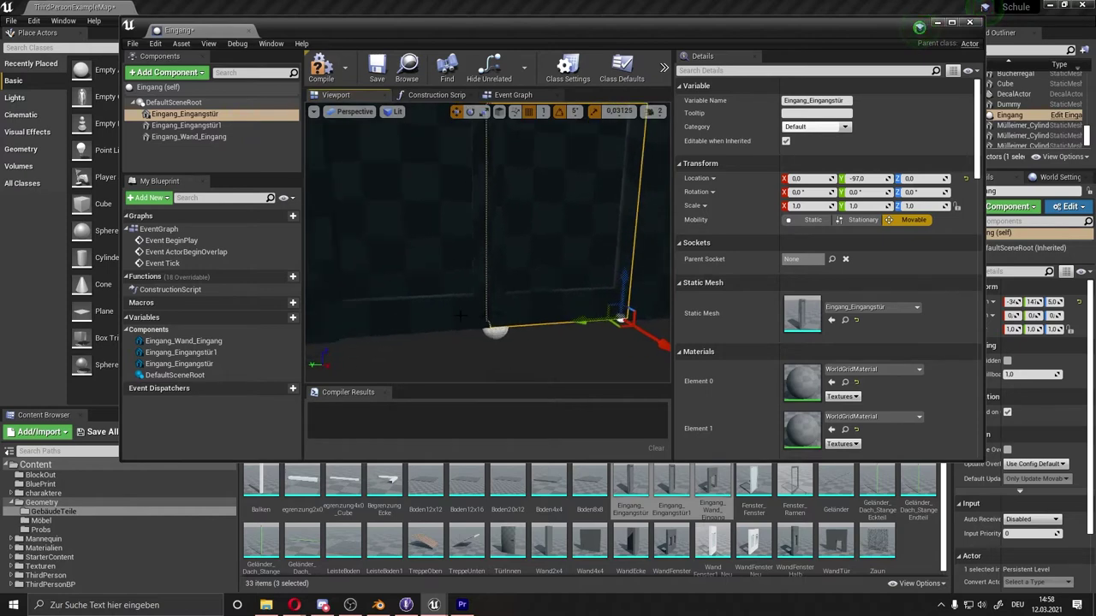
left_click(460, 316)
key("ctrl+z")
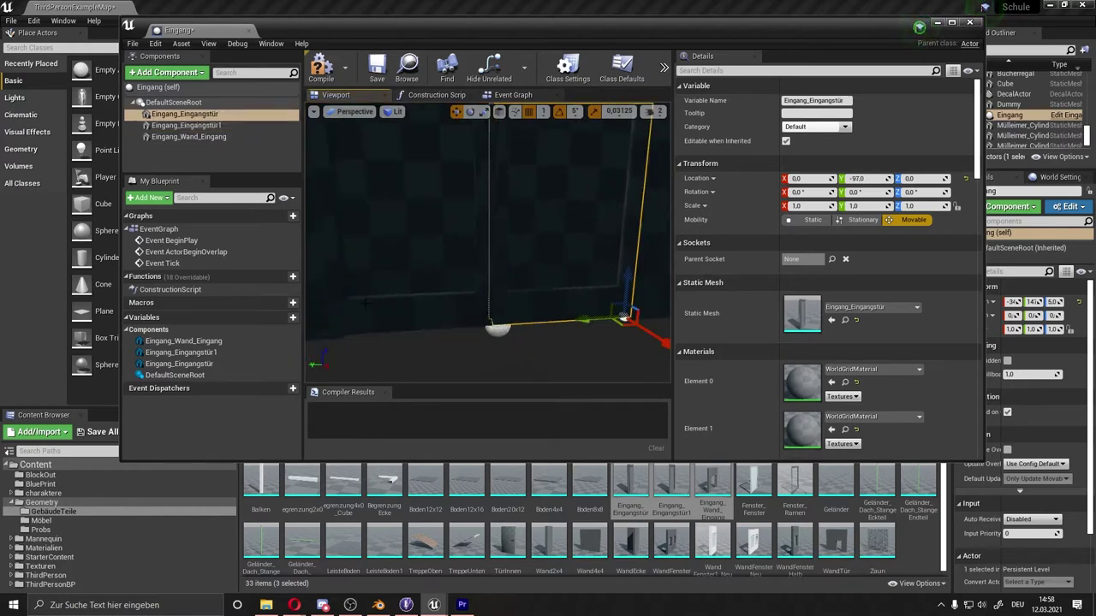
left_click(389, 310, "ctrl")
- Move both door leaves together to X -6 inside the entrance frame
mouse_move(389, 310)
right_mouse_down()
mouse_move(568, 349)
mouse_move(343, 317)
mouse_move(463, 301)
right_mouse_up()
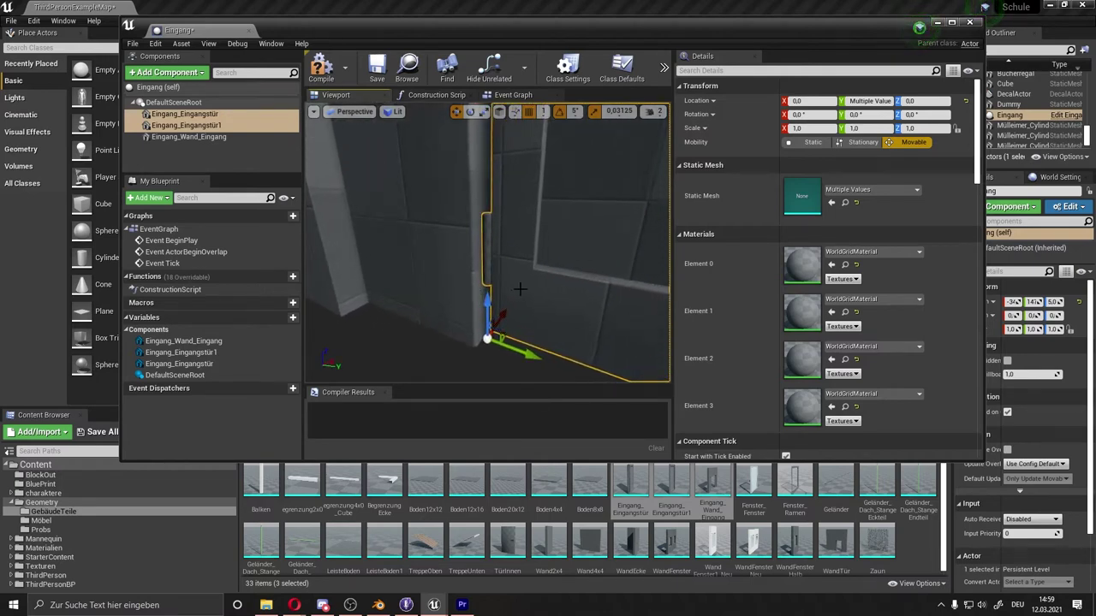
left_click_drag(505, 309, 439, 354)
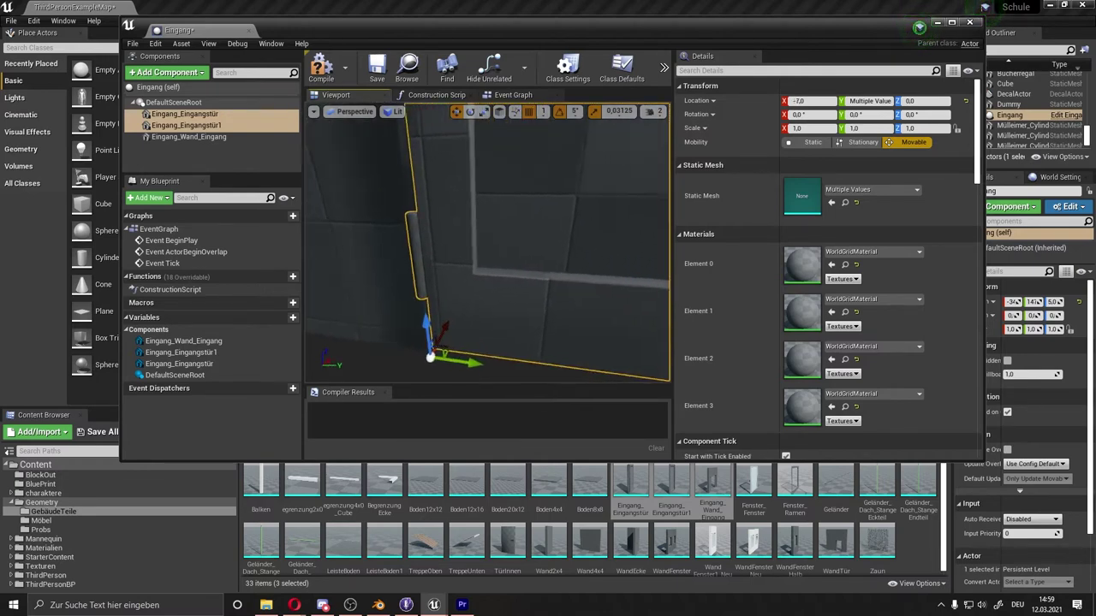
mouse_move(439, 354)
right_mouse_down()
mouse_move(514, 325)
mouse_move(460, 366)
right_mouse_up()
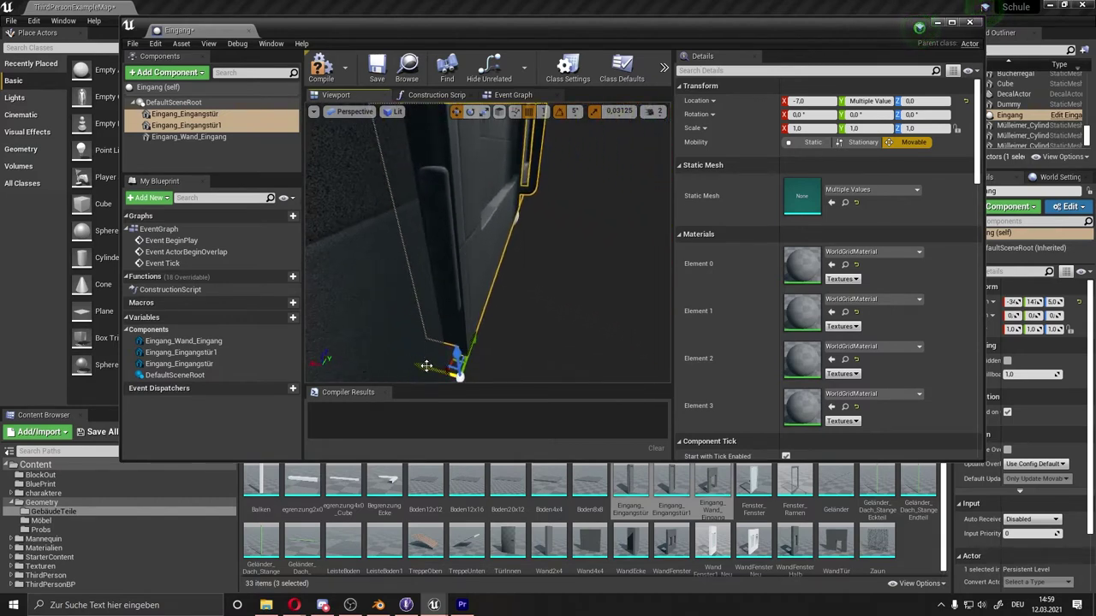
left_click_drag(428, 366, 422, 366)
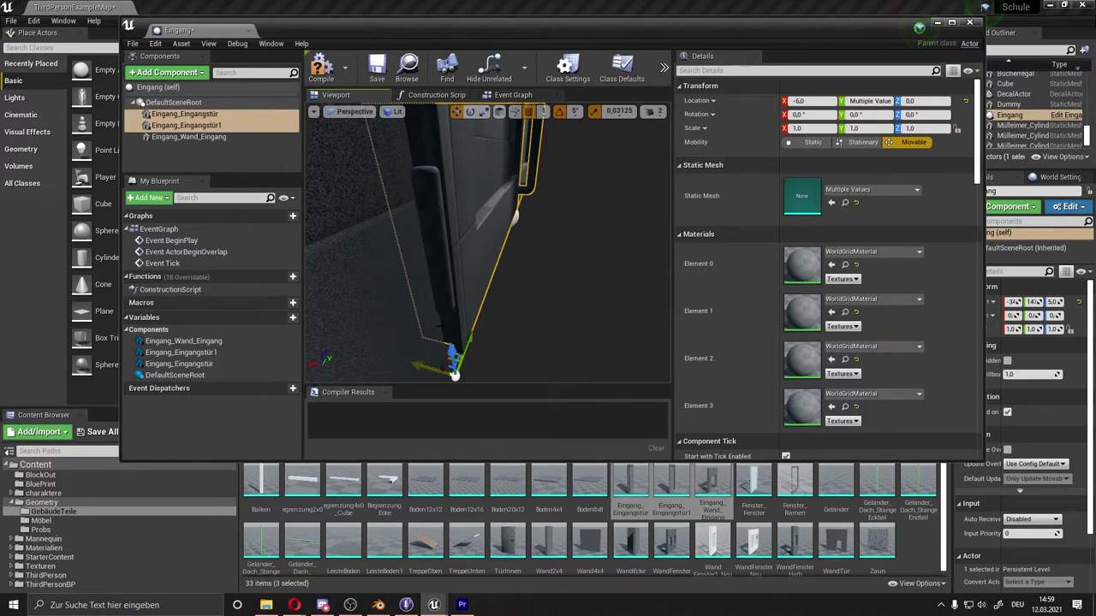
mouse_move(460, 367)
right_mouse_down()
mouse_move(479, 326)
mouse_move(514, 308)
mouse_move(472, 339)
mouse_move(525, 291)
right_mouse_up()
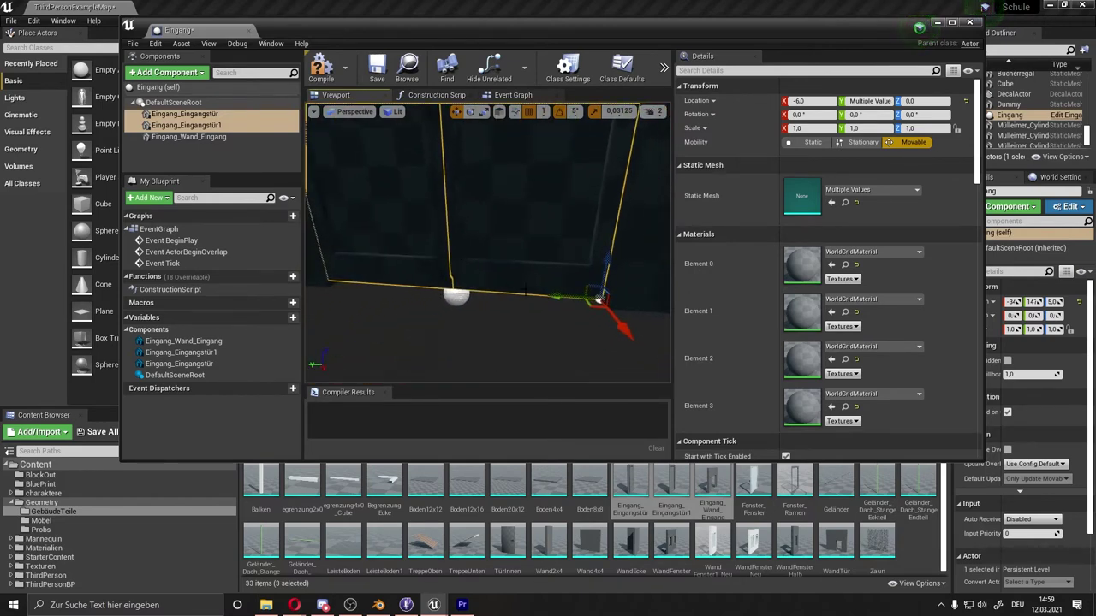
right_click_drag(598, 299, 568, 296)
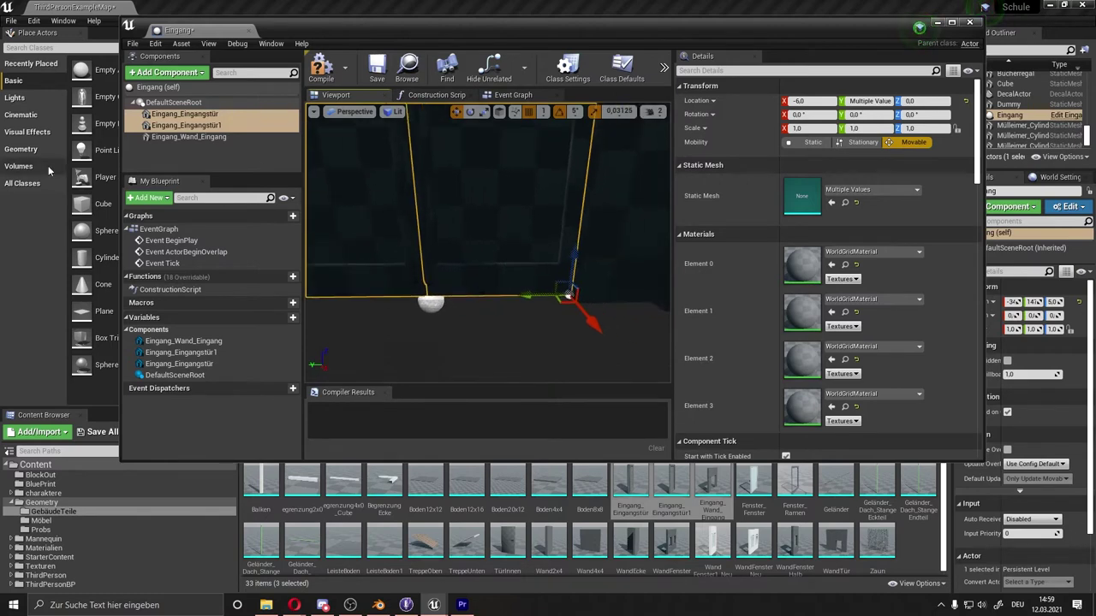
- Add a temporary Point Light and set the first door leaf's Y location to -102
mouse_move(96, 150)
left_mouse_down()
mouse_move(475, 316)
mouse_move(414, 197)
left_mouse_up()
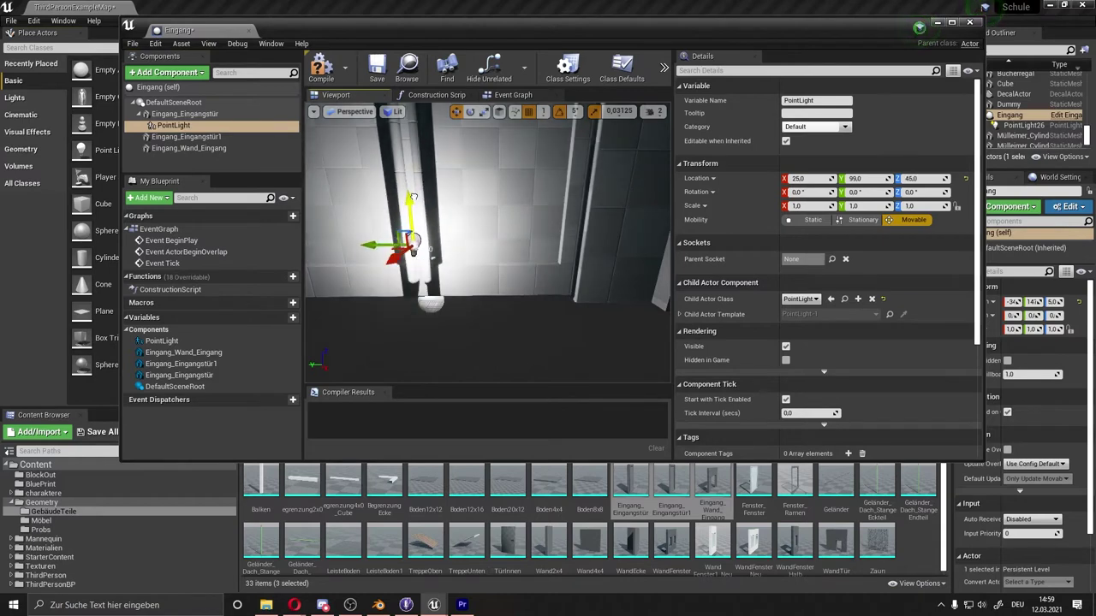
scroll(402, 248, "down", 2)
left_click(526, 275)
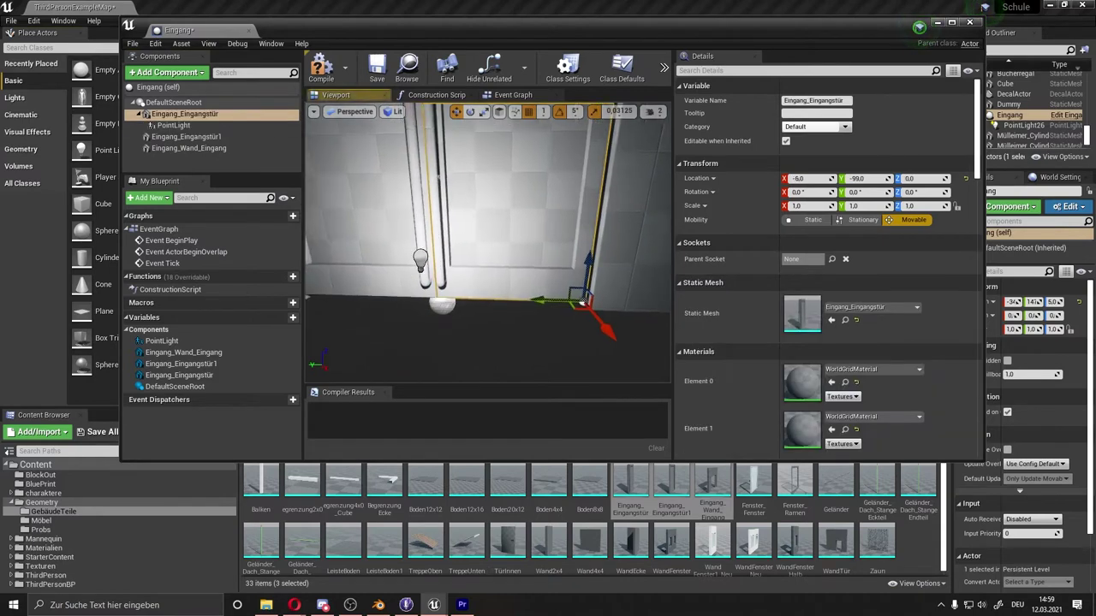
scroll(575, 305, "down", 1)
scroll(548, 283, "down", 2)
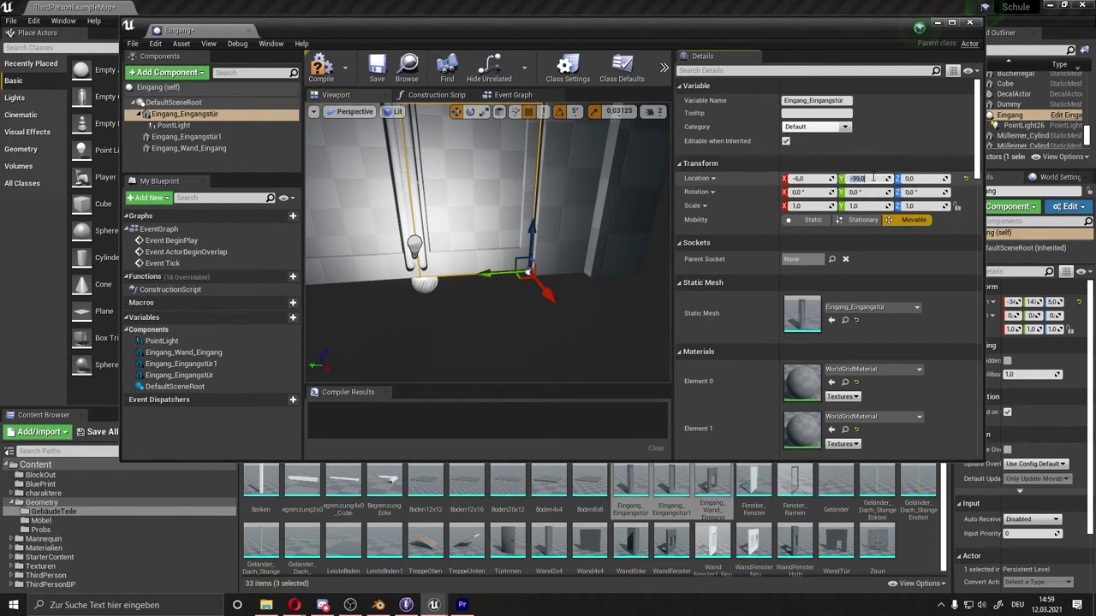
type("-102")
key("Return")
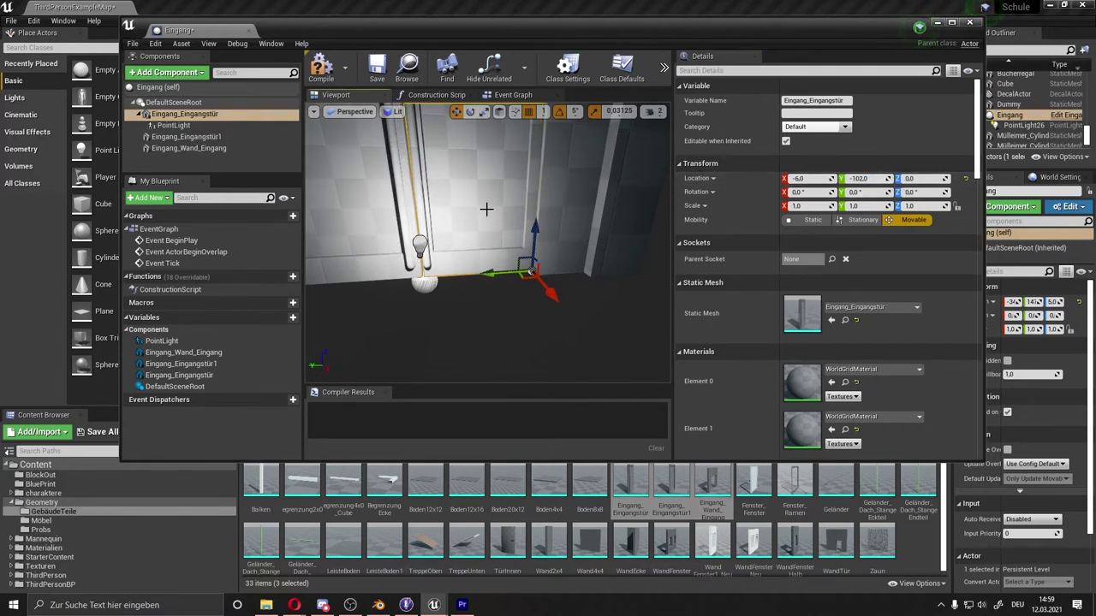
- Set the second door leaf's Y location to 102 and delete the temporary Point Light
left_click(386, 260)
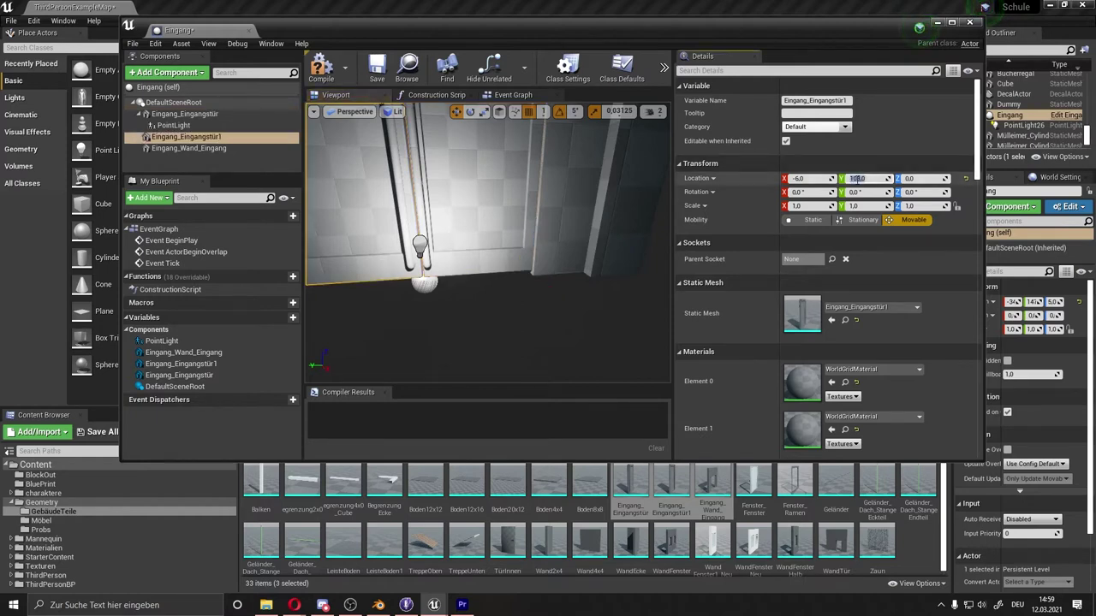
left_click(856, 178)
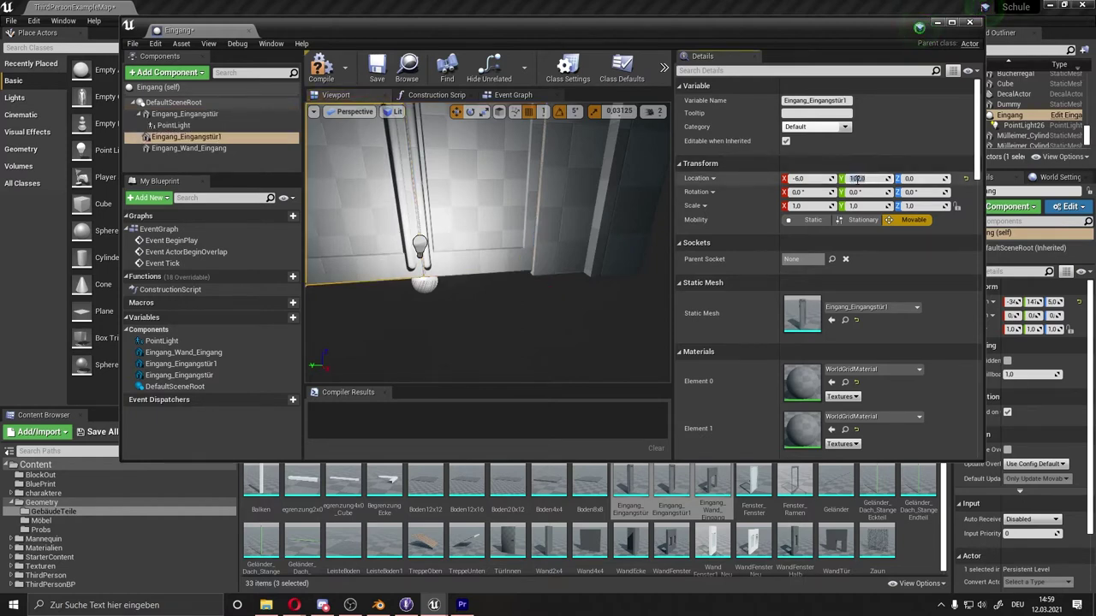
right_click_drag(618, 278, 583, 283)
left_click(494, 254)
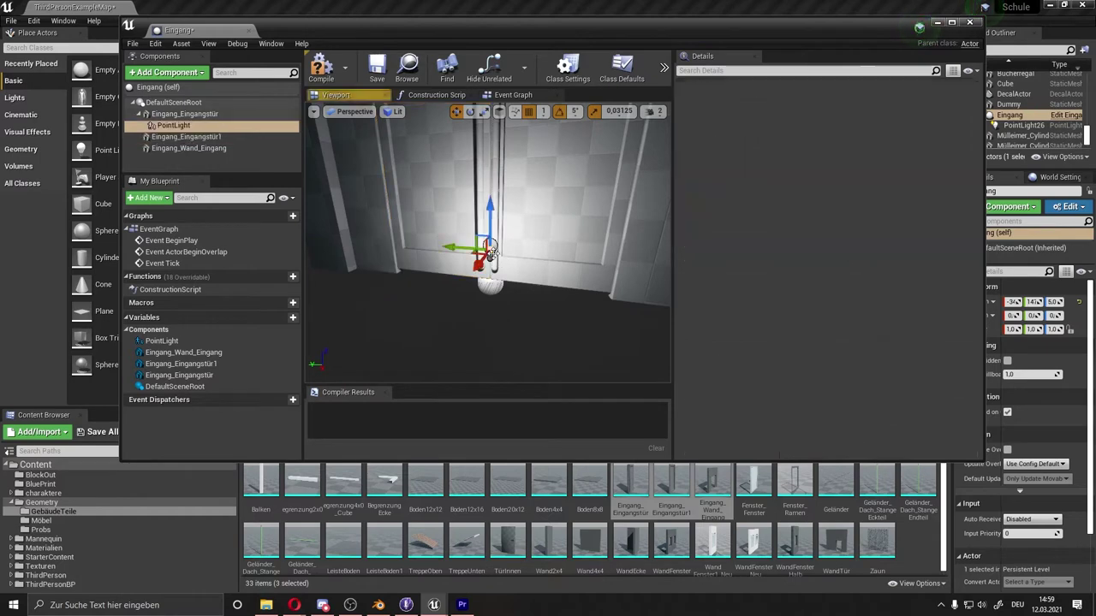
key("Delete")
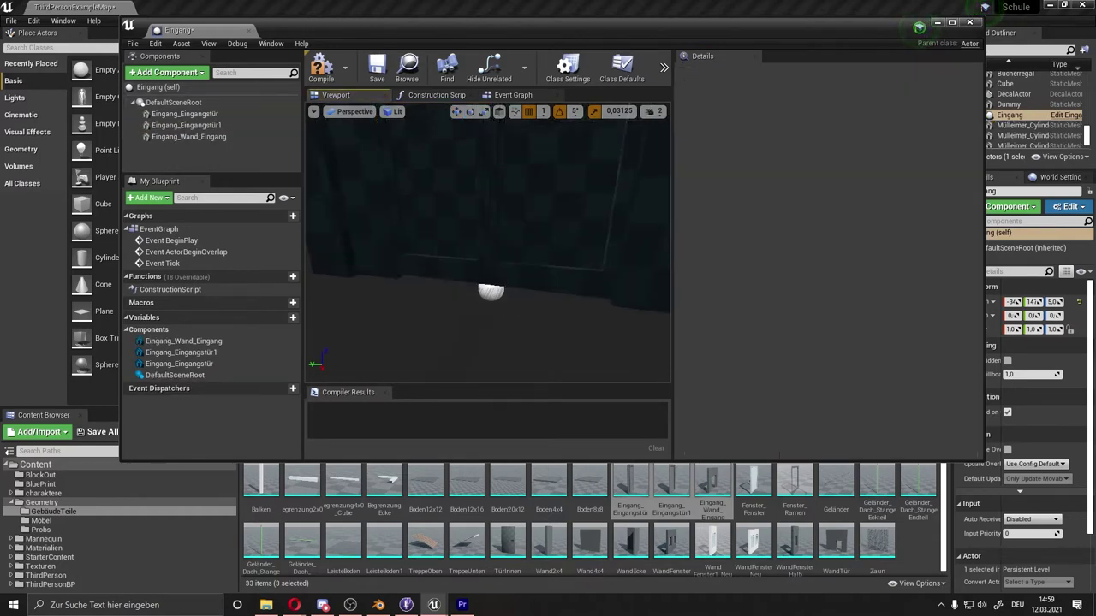
- Check the assigned materials on both door leaves and the entrance wall components
right_click_drag(507, 303, 514, 291)
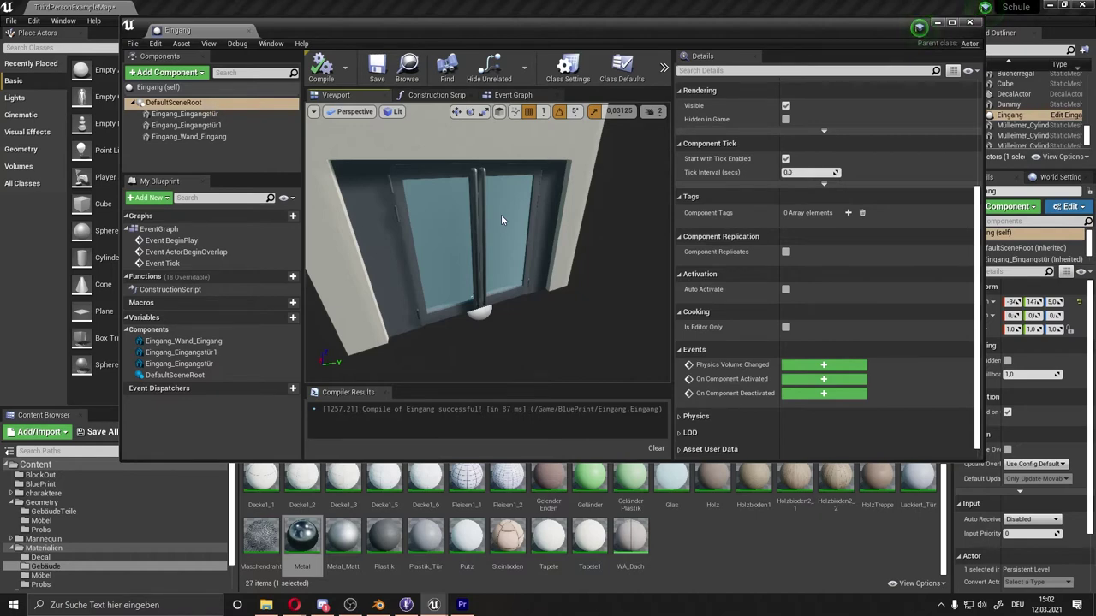
left_click(210, 115)
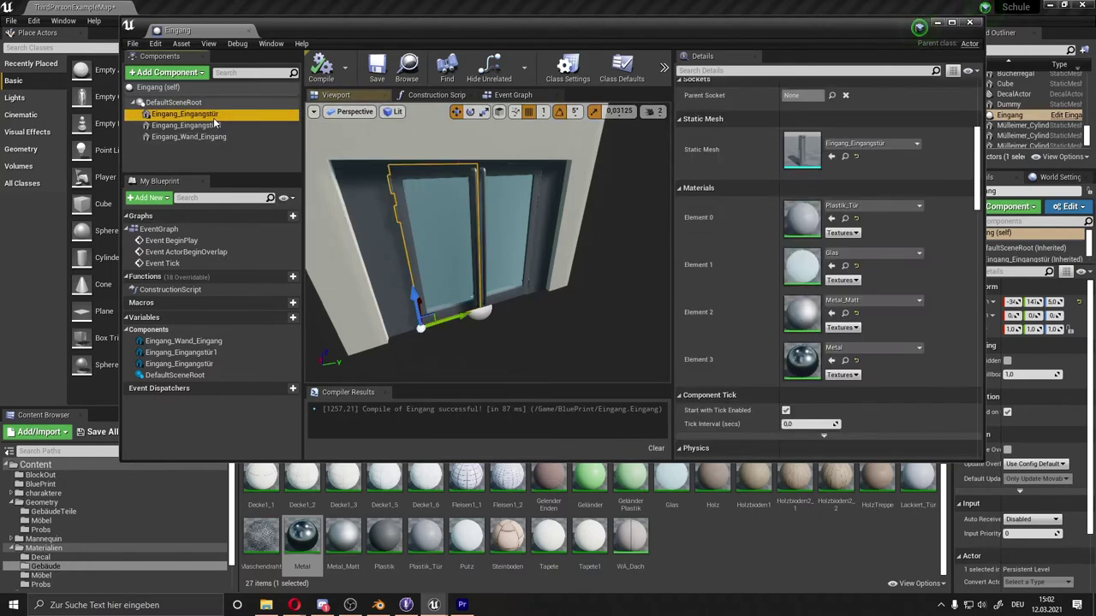
left_click(210, 125)
left_click(210, 137)
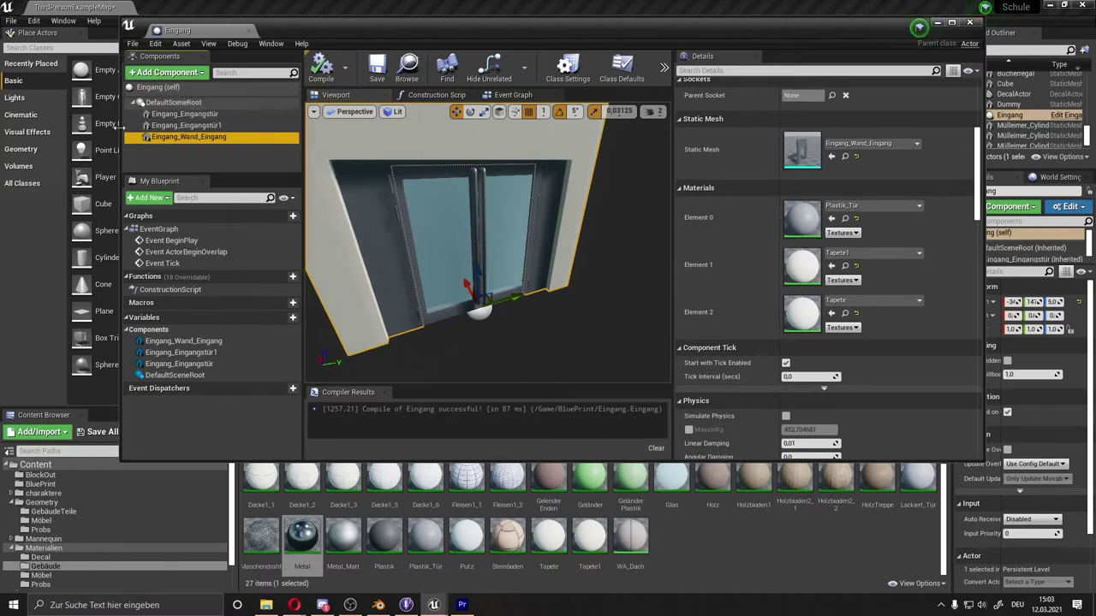
left_click(177, 81)
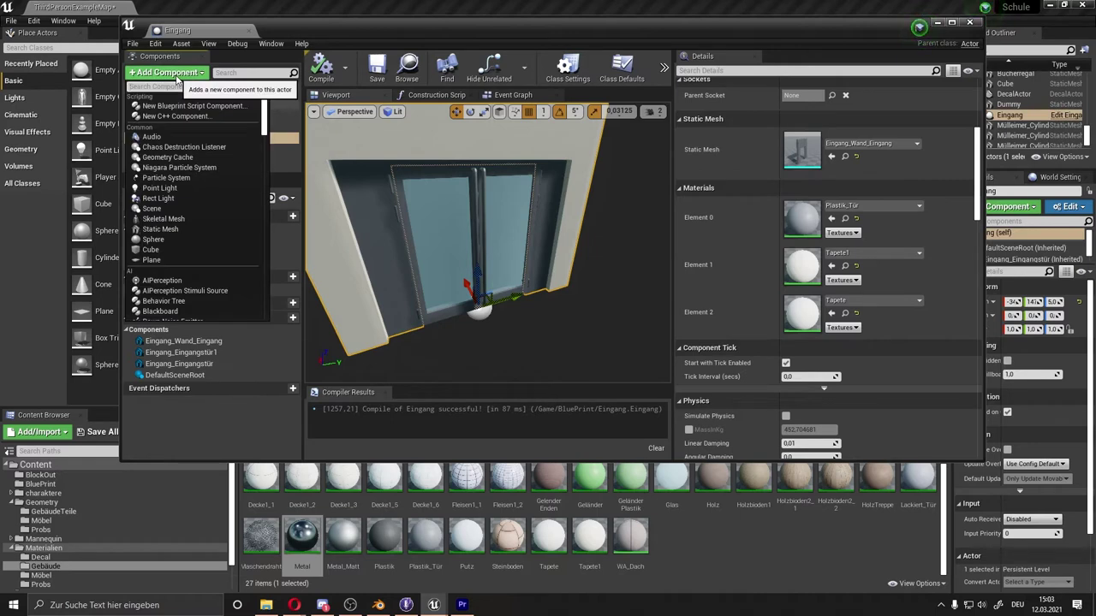
type("bo")
left_click(182, 126)
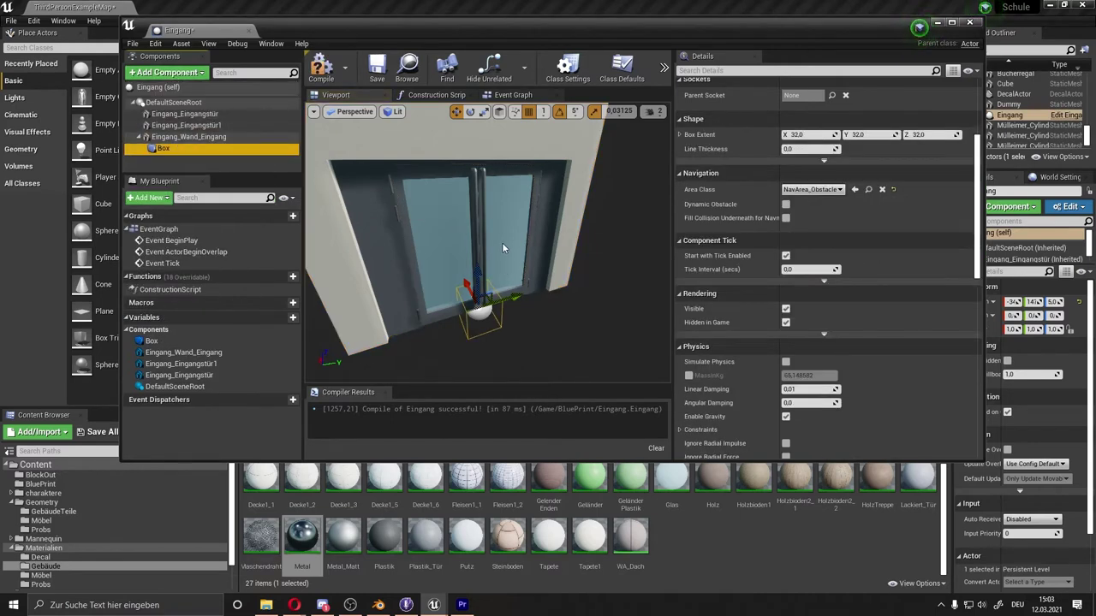
left_click_drag(502, 242, 502, 242)
left_click_drag(452, 307, 454, 212)
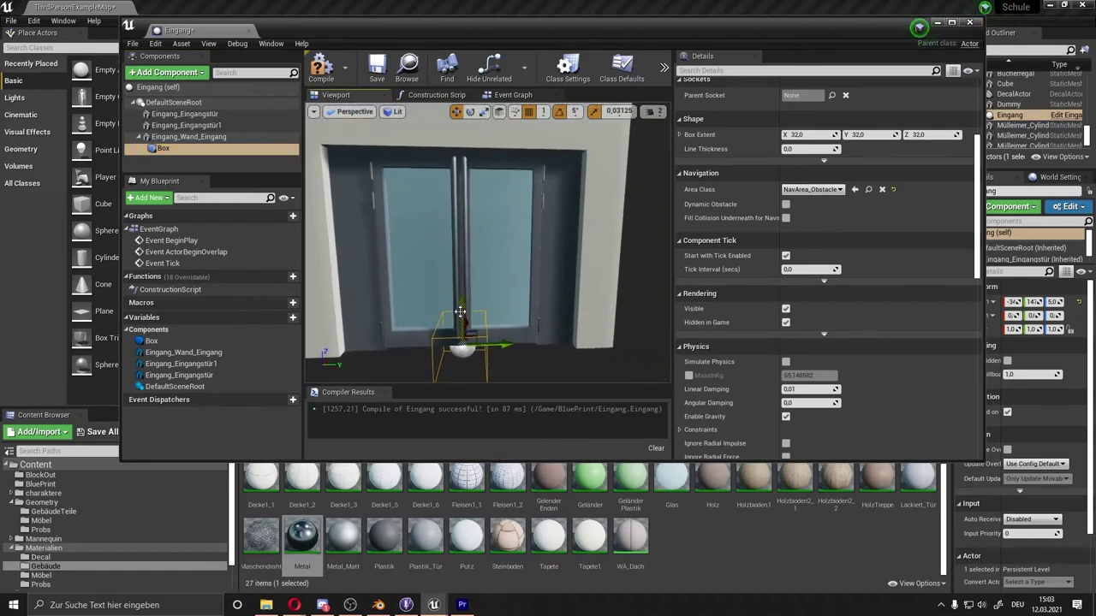
key("r")
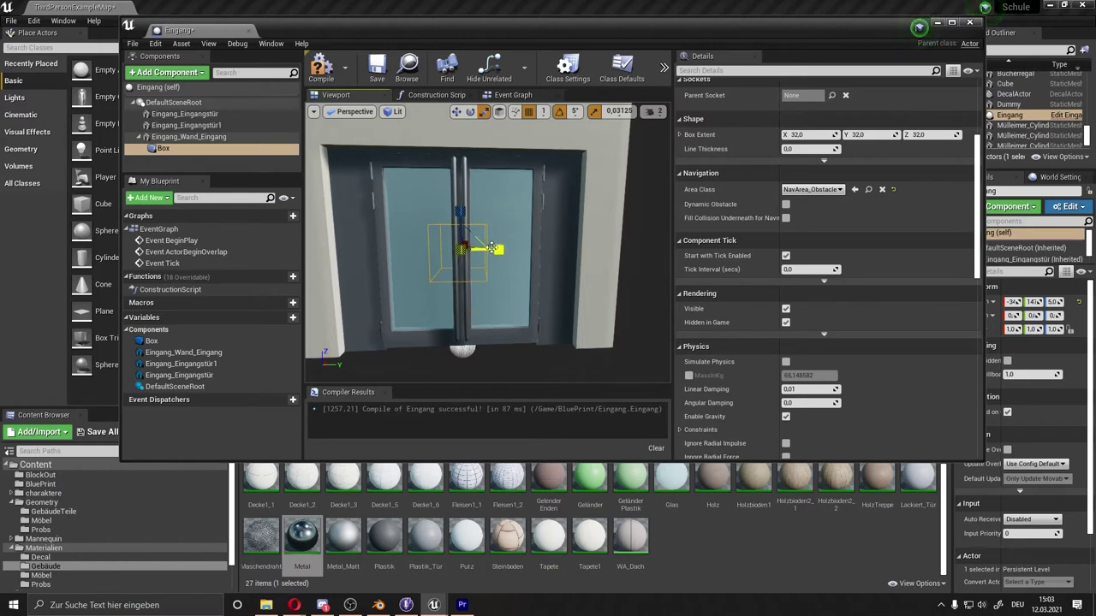
left_click_drag(493, 247, 499, 249)
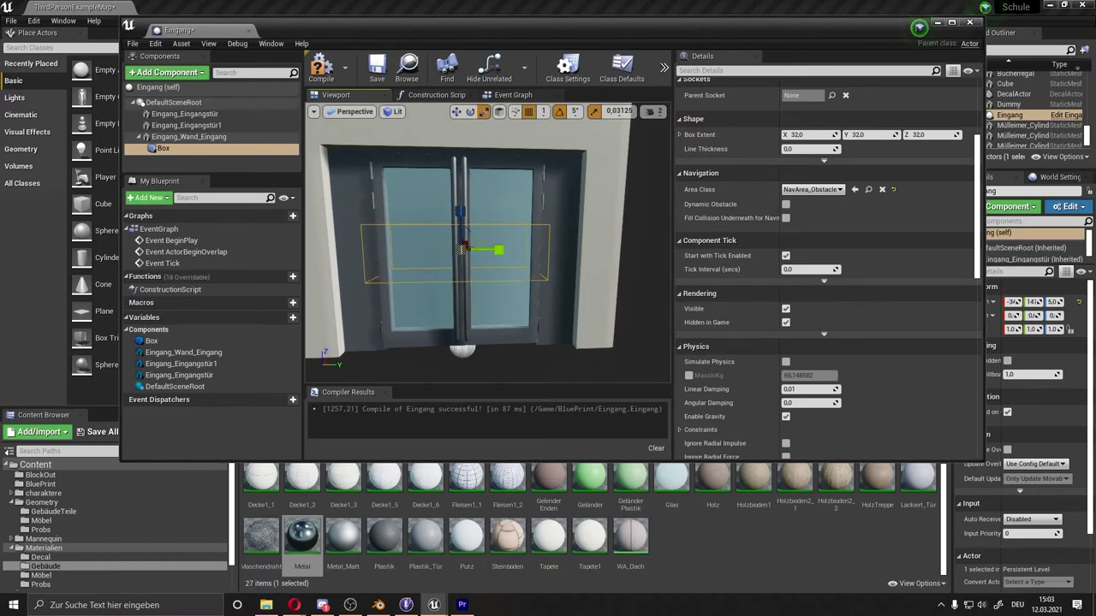
left_click_drag(424, 202, 427, 162)
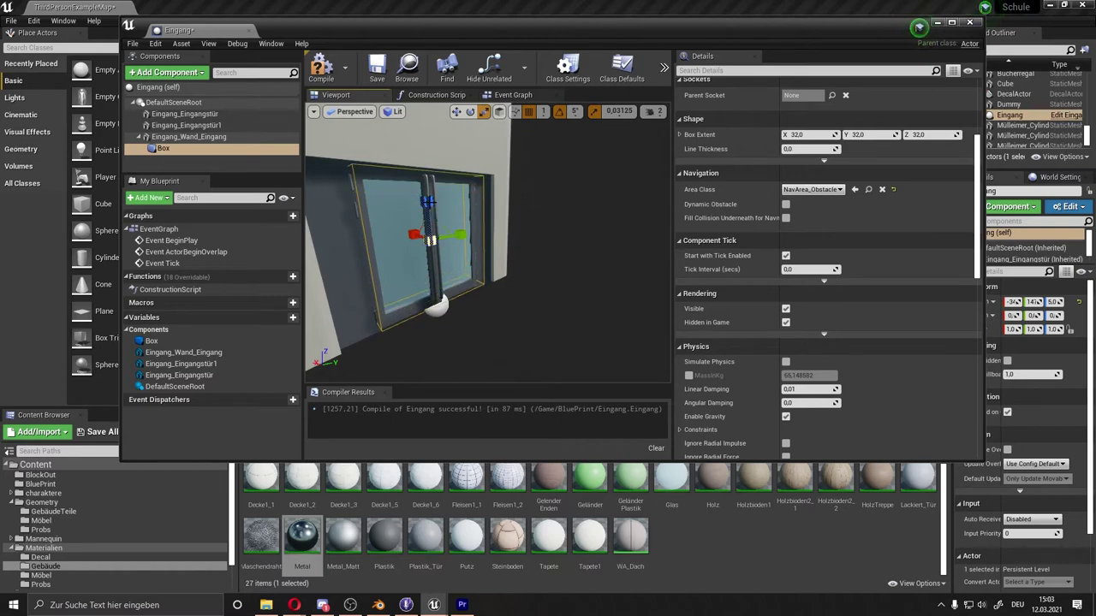
left_click_drag(426, 202, 341, 221)
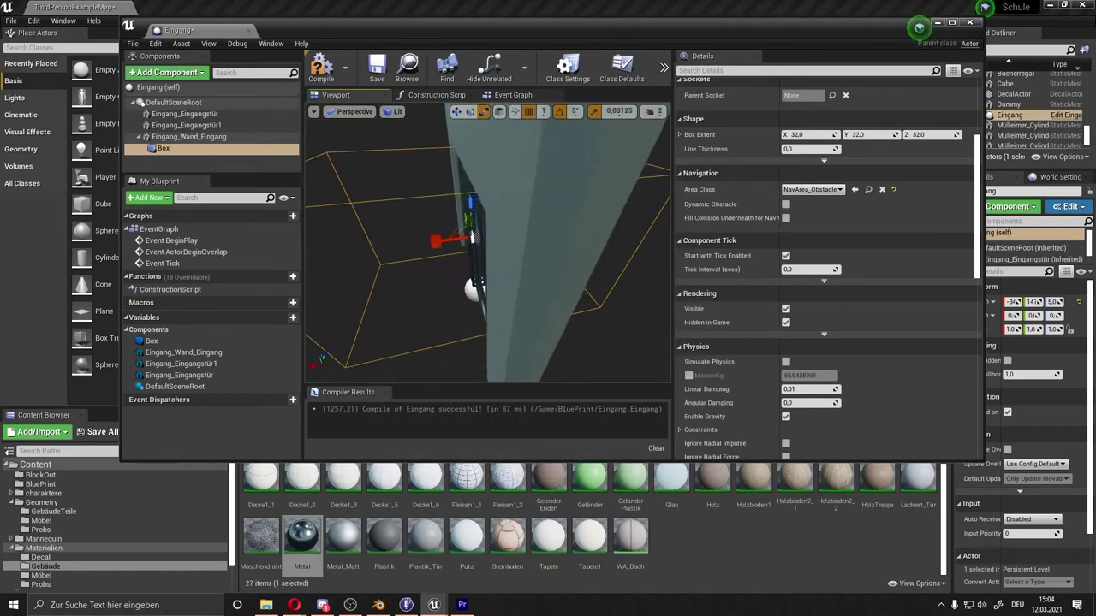
mouse_move(488, 244)
left_mouse_down()
mouse_move(463, 236)
mouse_move(470, 211)
left_mouse_up()
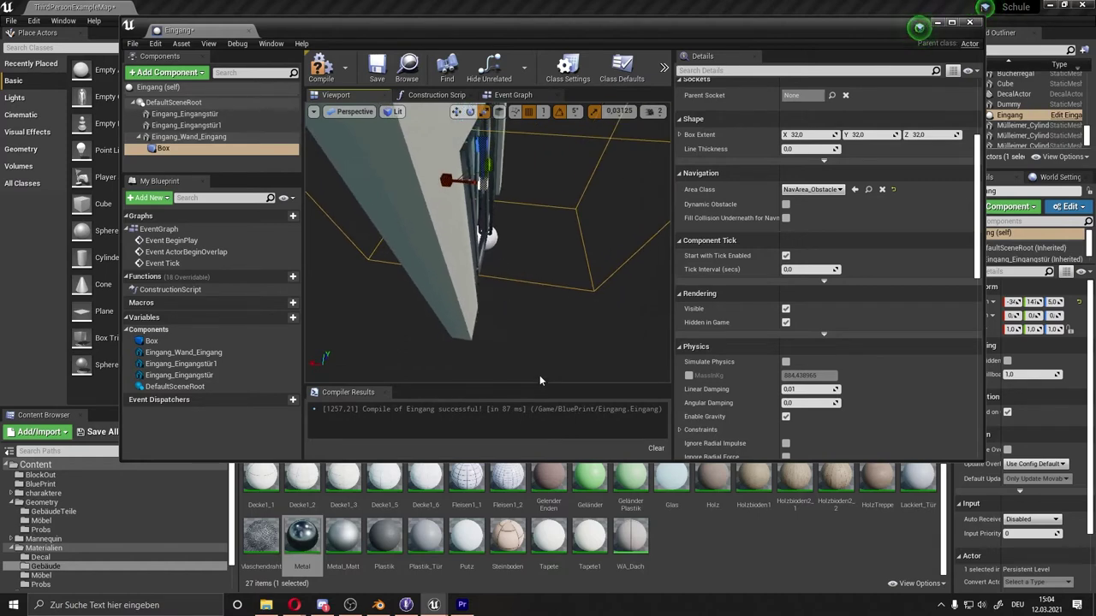
mouse_move(532, 353)
left_mouse_down()
mouse_move(464, 241)
mouse_move(424, 237)
mouse_move(481, 228)
mouse_move(461, 227)
mouse_move(514, 257)
mouse_move(404, 176)
left_mouse_up()
left_click(467, 230)
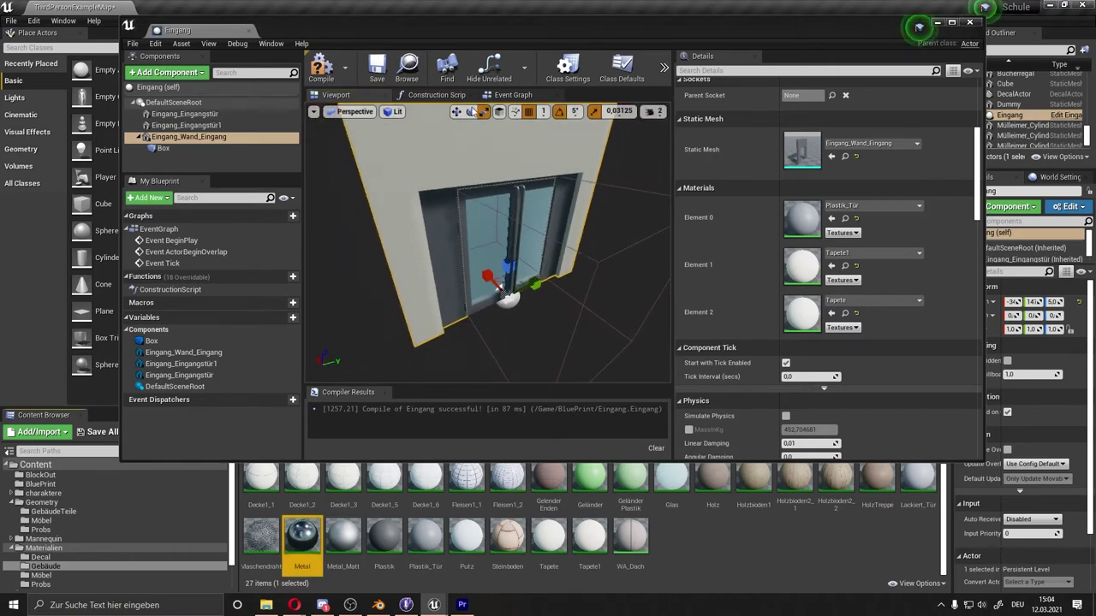
- Delete the three default event nodes from Eingang's Event Graph
left_click(514, 96)
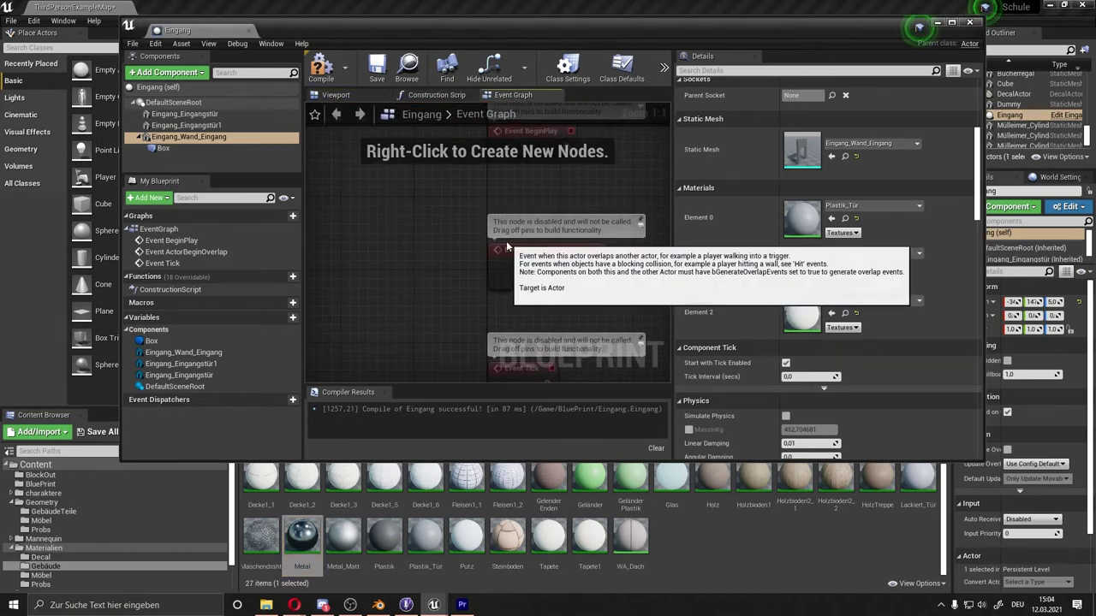
scroll(445, 243, "down", 3)
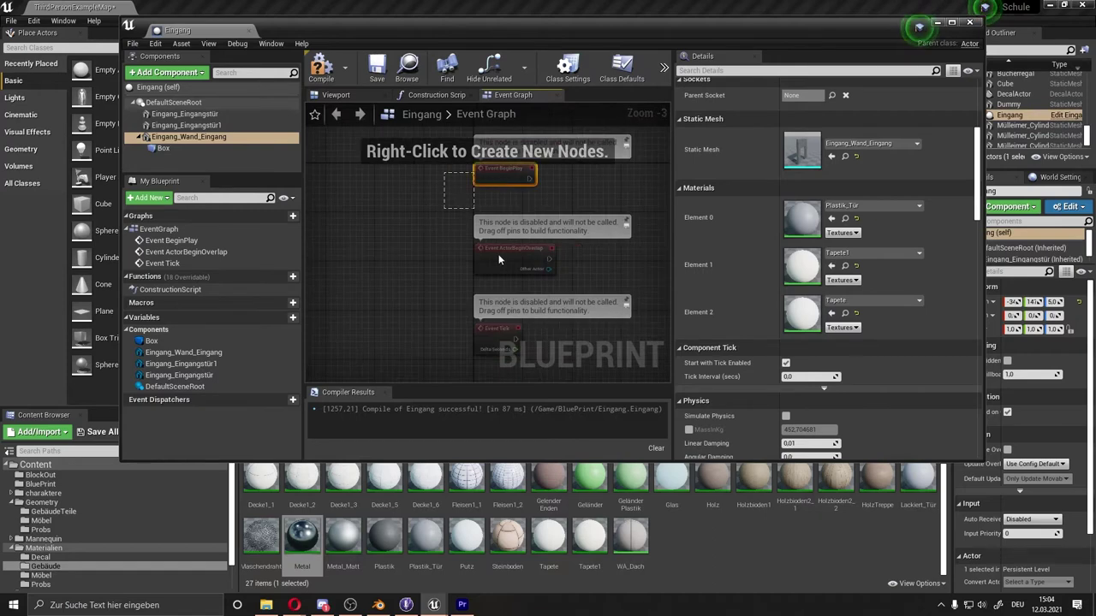
left_click_drag(450, 137, 523, 359)
key("Delete")
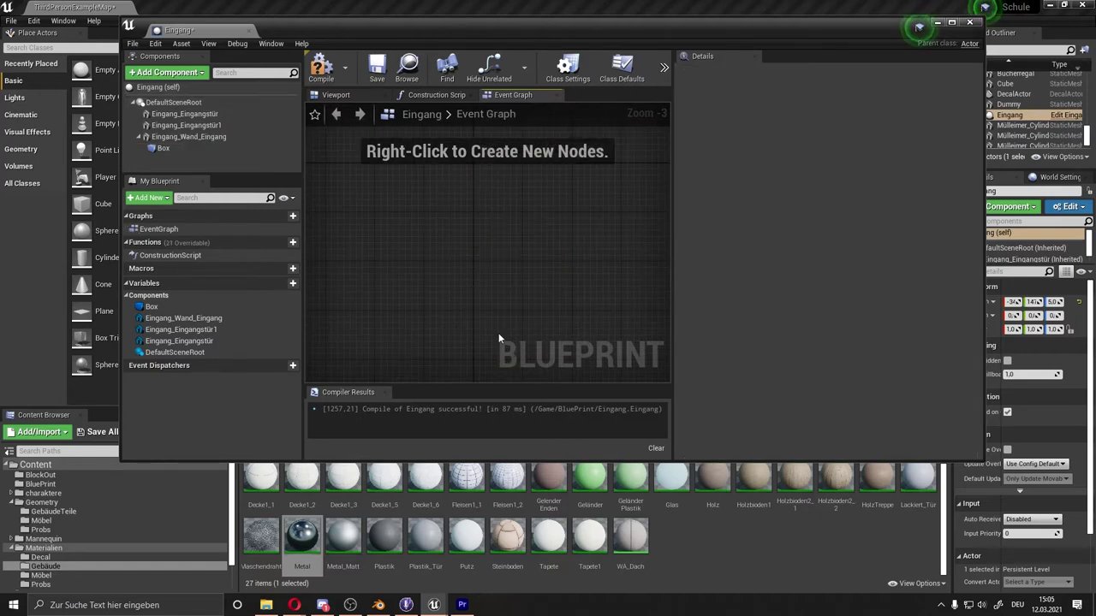
- Add On Component Begin Overlap and On Component End Overlap events for the Box
left_click(163, 148)
scroll(588, 209, "up", 2)
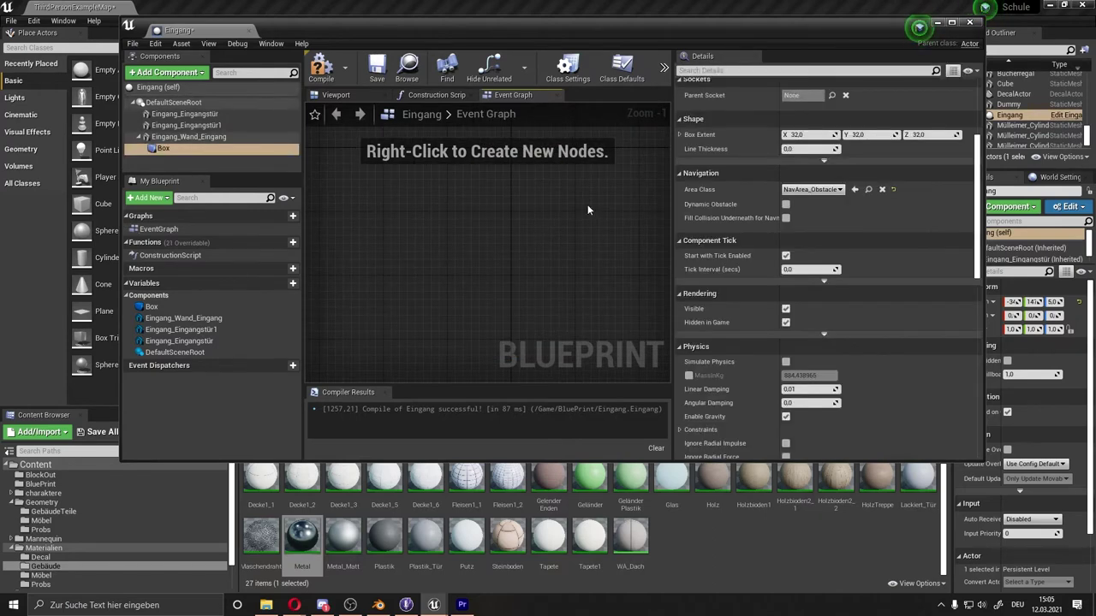
right_click(195, 149)
mouse_move(248, 170)
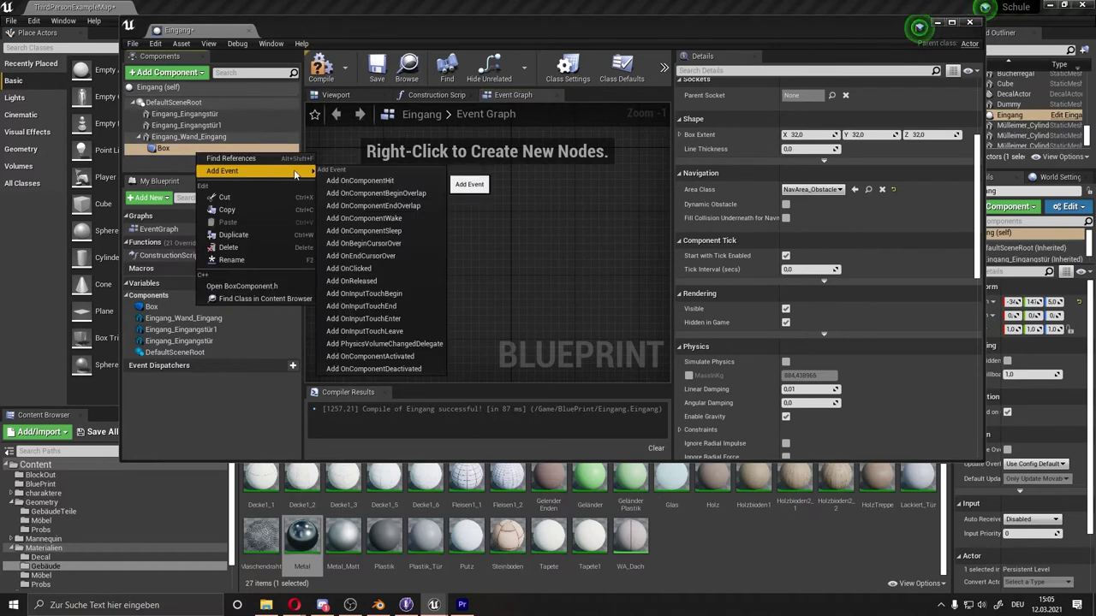
left_click(393, 194)
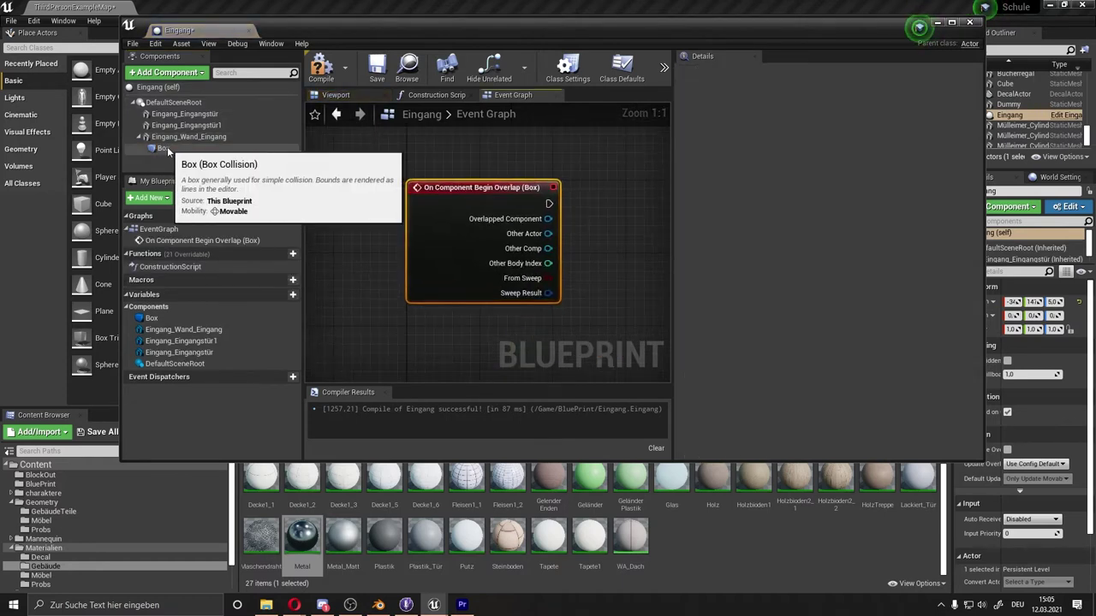
left_click(163, 148)
right_click(164, 149)
mouse_move(223, 166)
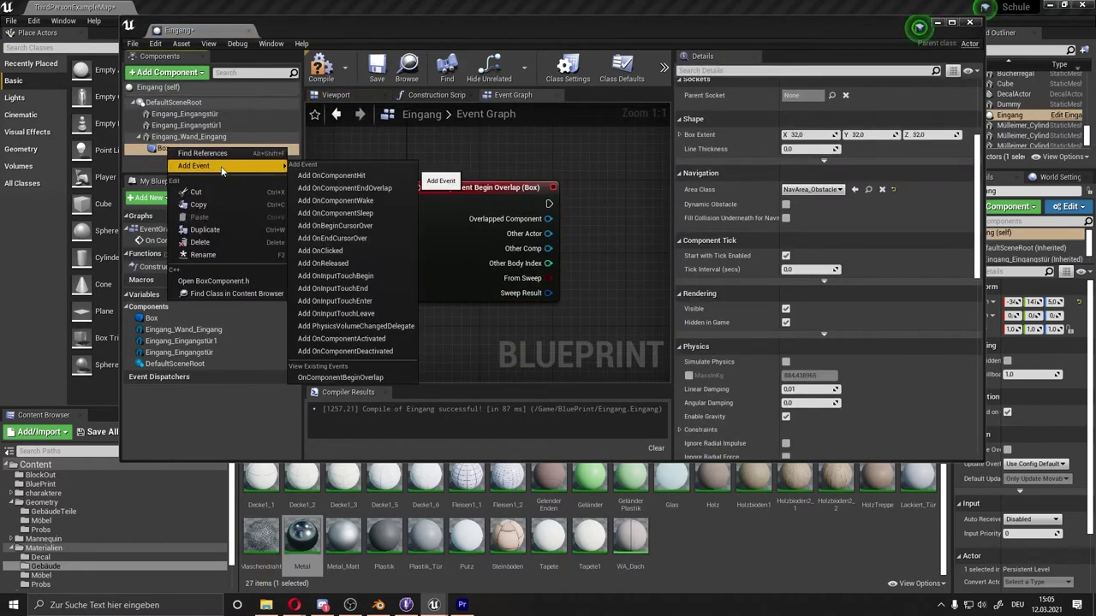
left_click(334, 188)
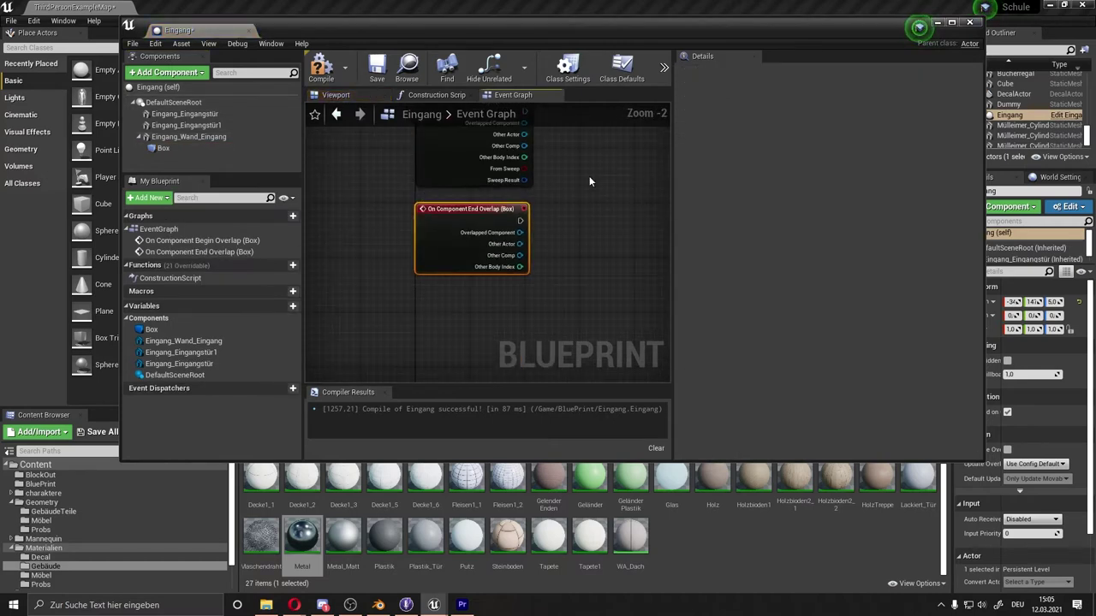
mouse_move(589, 176)
right_mouse_down()
mouse_move(546, 203)
mouse_move(548, 232)
right_mouse_up()
- Add Get Player Controller, Enable Input and Disable Input nodes to the Event Graph
right_click(492, 271)
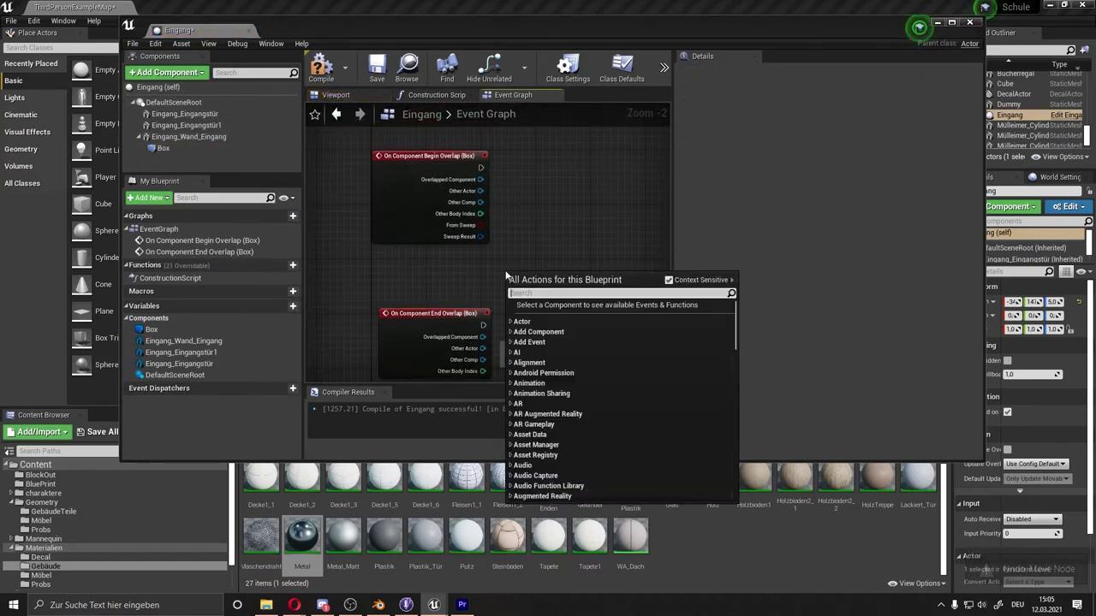
type("get")
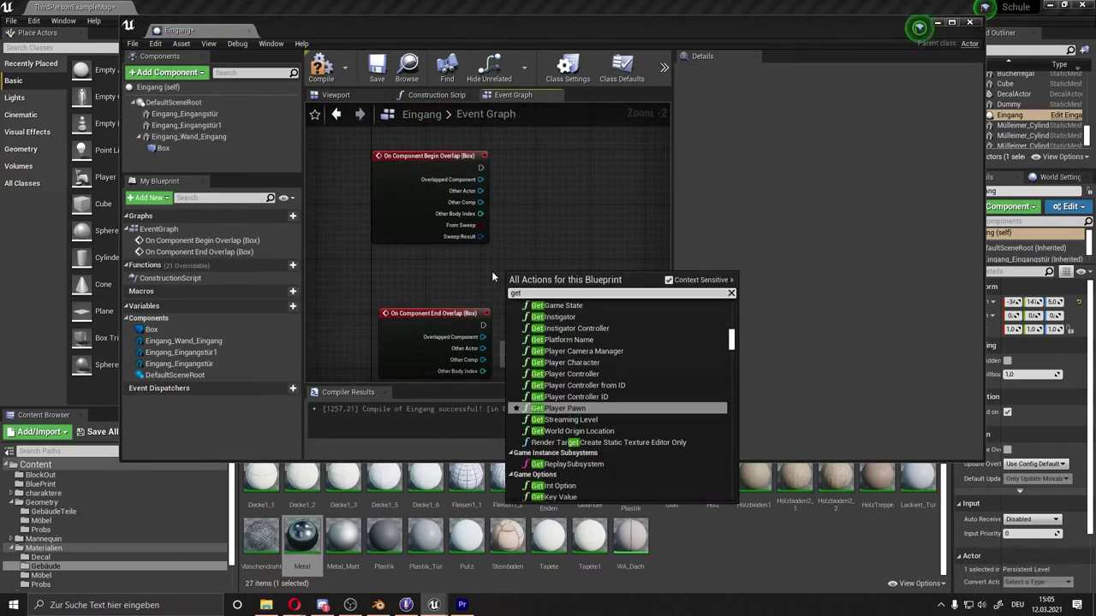
type(" player")
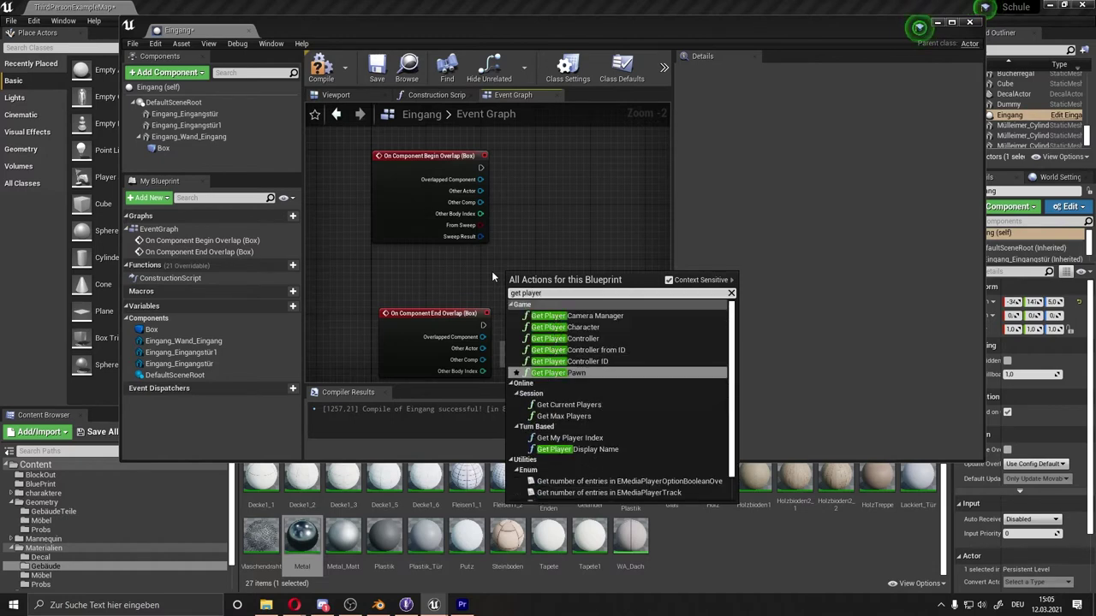
type(" con")
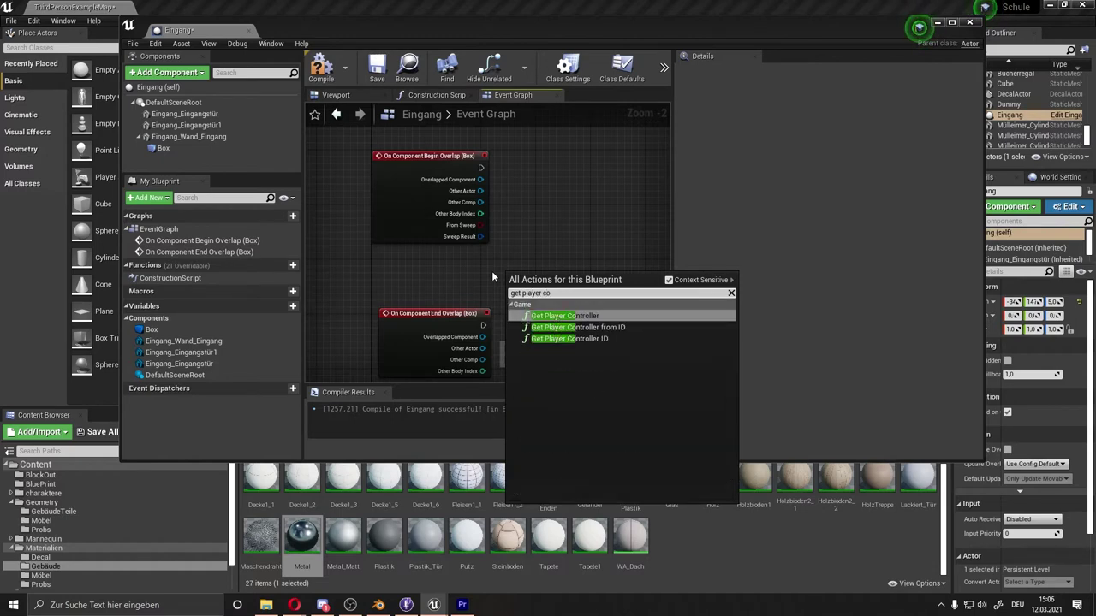
key("Return")
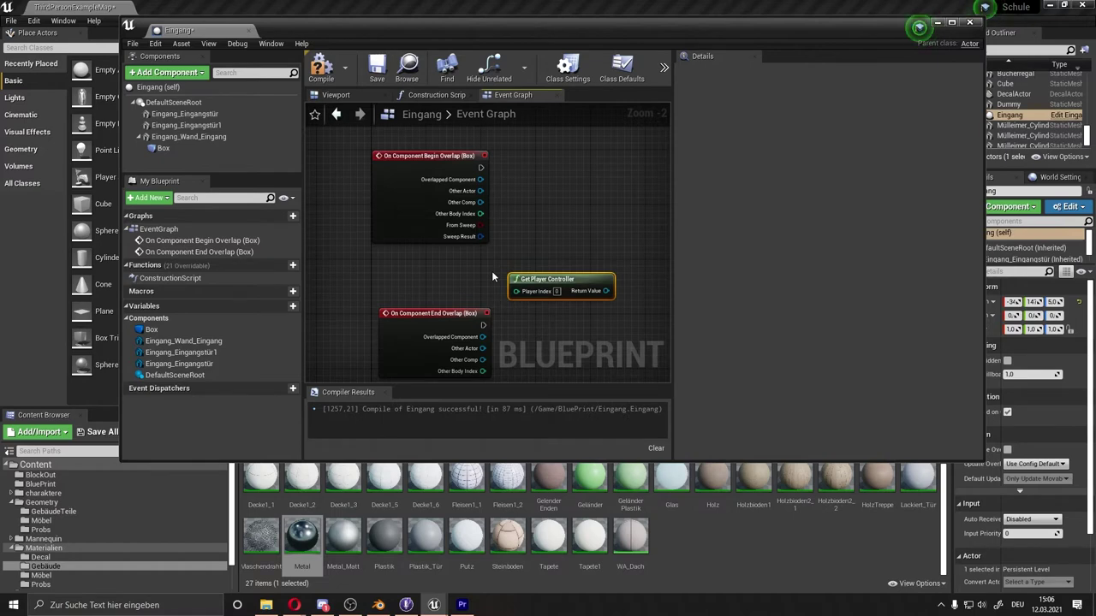
left_click_drag(531, 284, 448, 277)
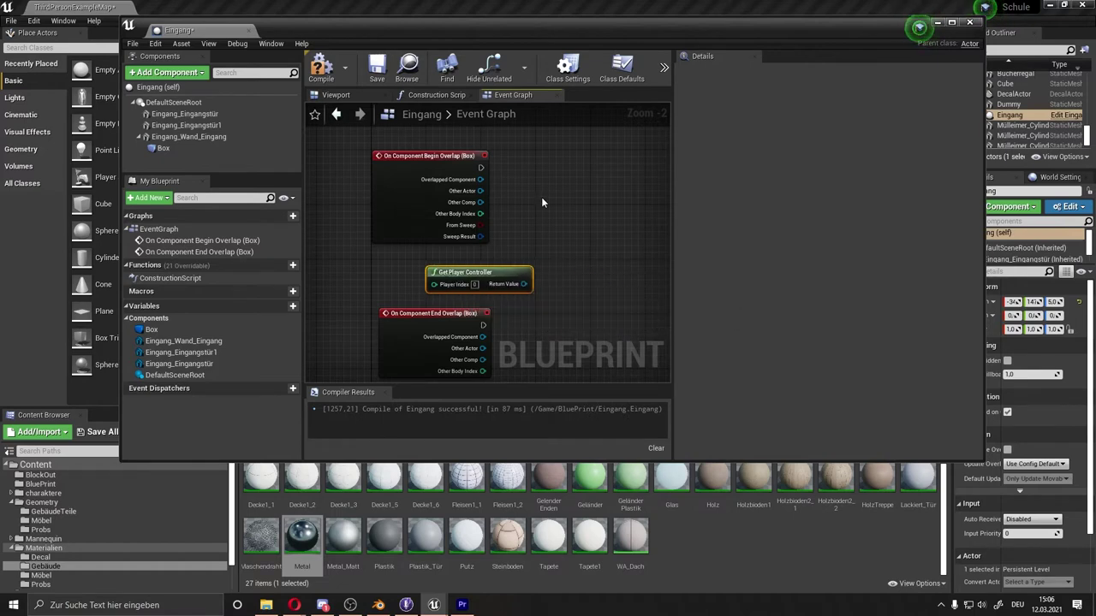
right_click(555, 195)
type("en")
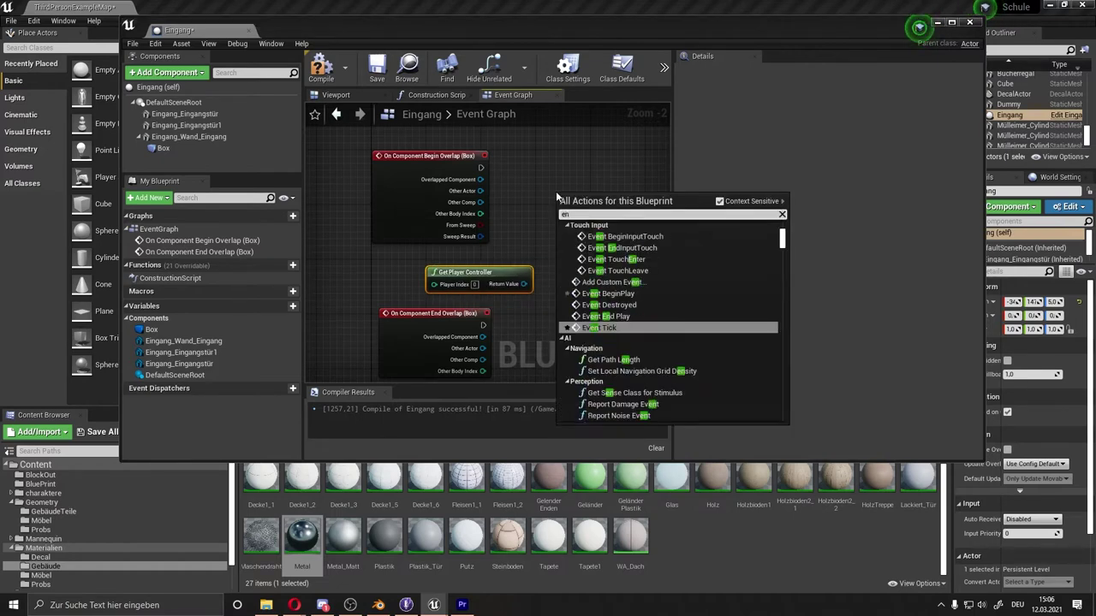
type("a")
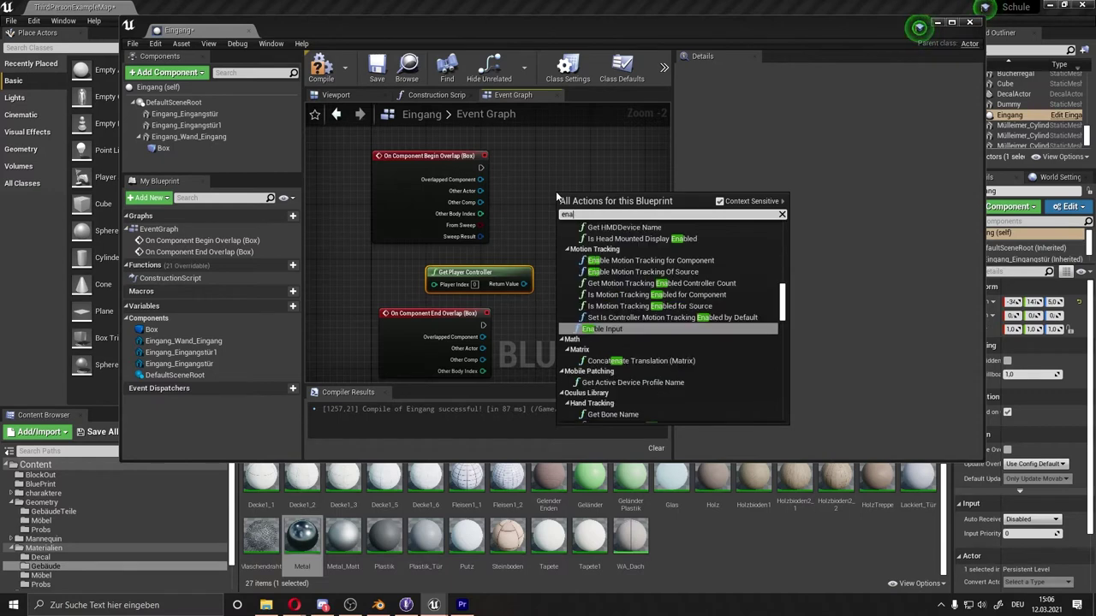
type("pl")
key("BackSpace")
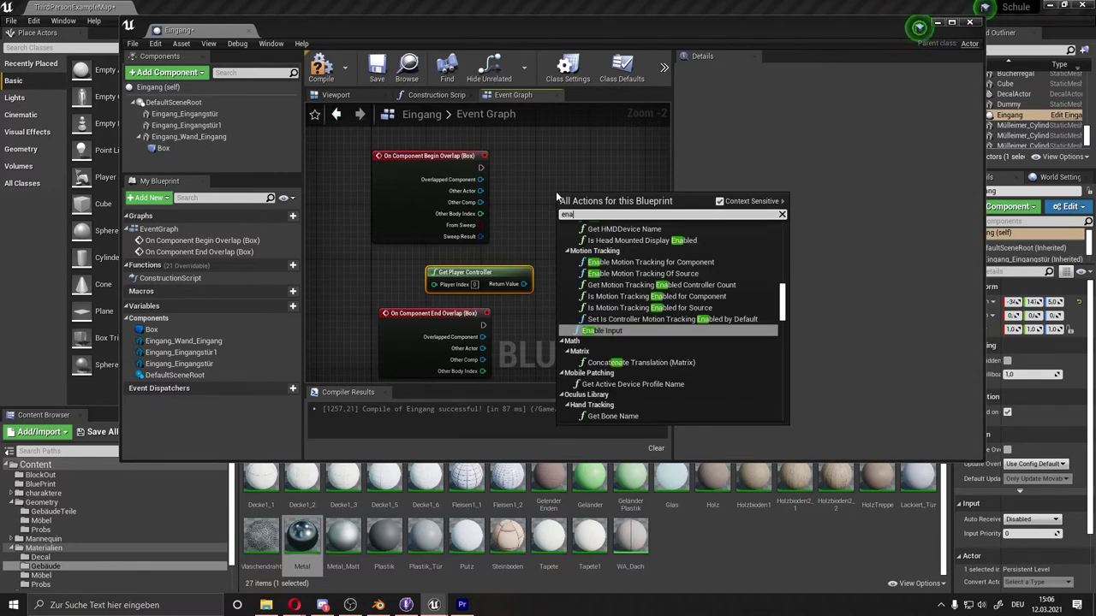
left_click(634, 329)
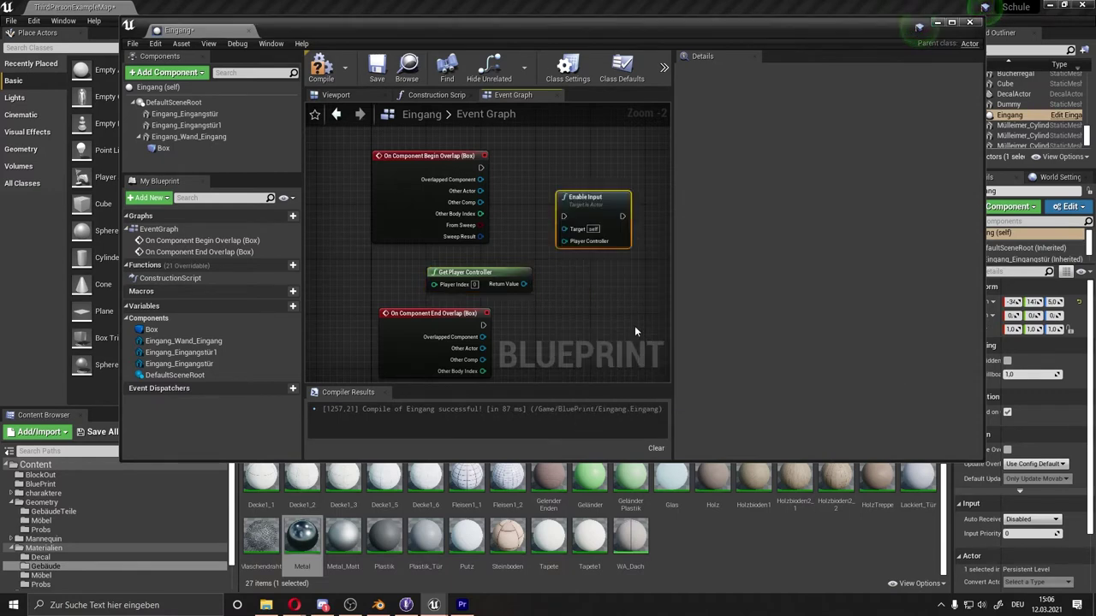
right_click(597, 303)
type("dis")
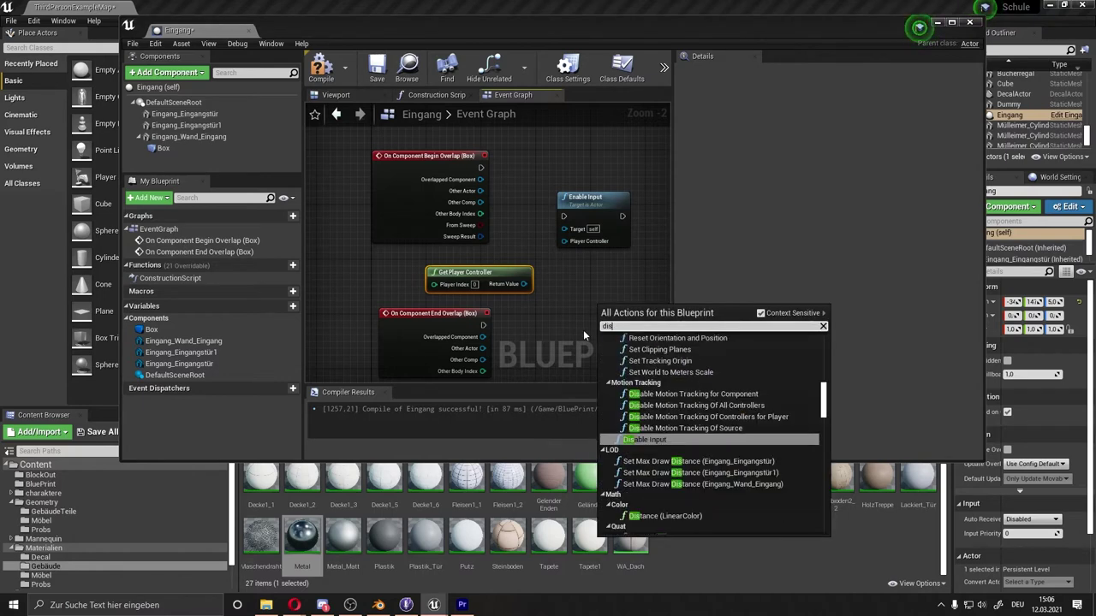
left_click(646, 440)
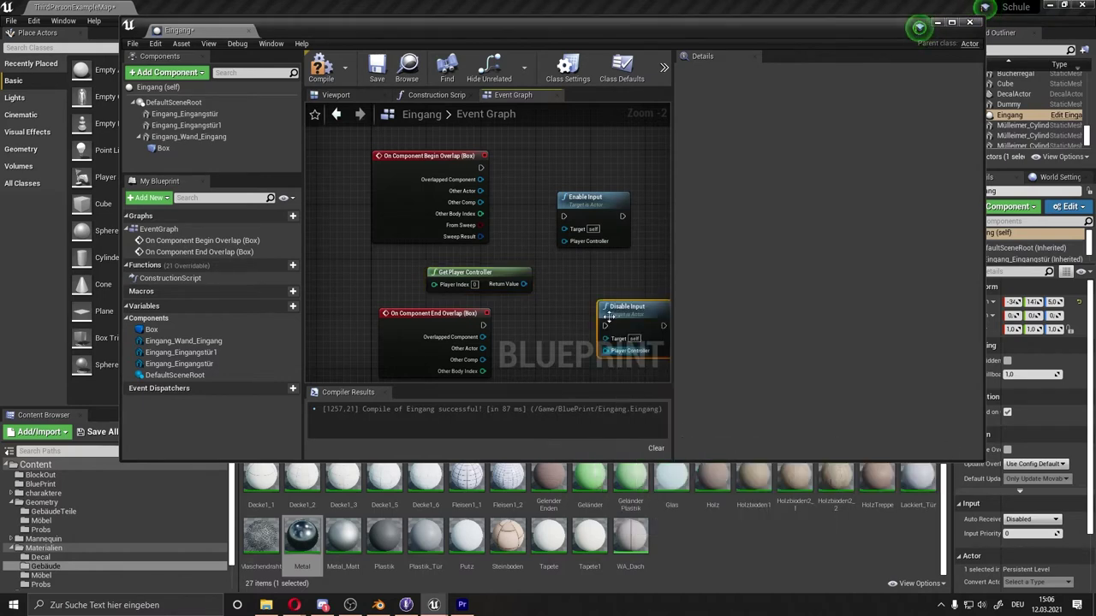
- Wire Begin Overlap to Enable Input and End Overlap to Disable Input, fed by the player controller
right_click_drag(553, 328, 496, 316)
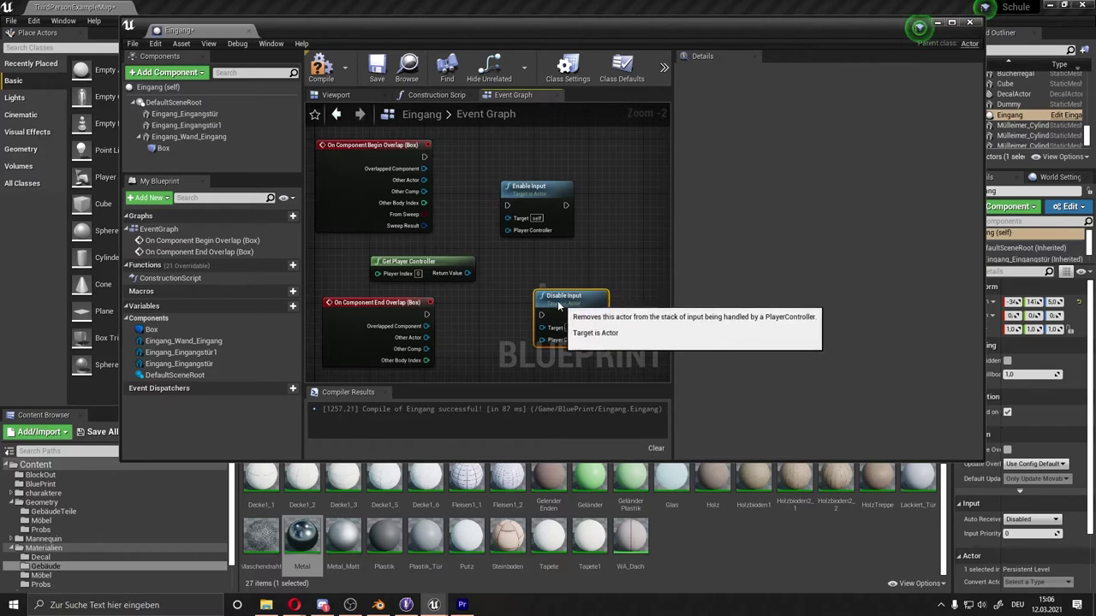
left_click_drag(579, 297, 552, 291)
mouse_move(466, 273)
left_mouse_down()
mouse_move(478, 263)
mouse_move(508, 332)
mouse_move(518, 332)
left_mouse_up()
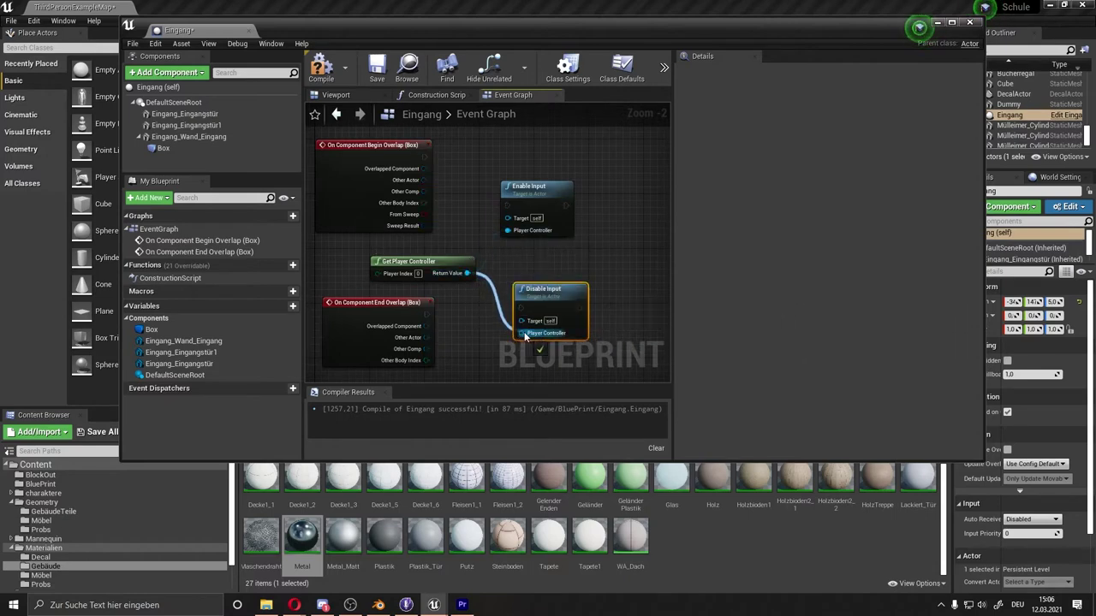
left_click_drag(426, 314, 521, 308)
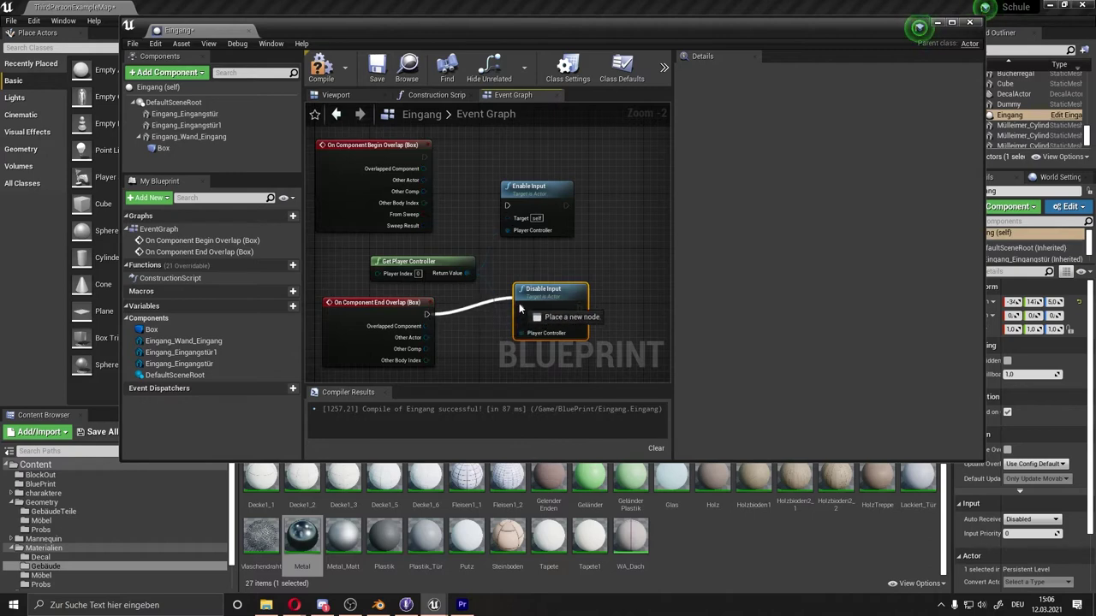
left_click_drag(424, 157, 509, 206)
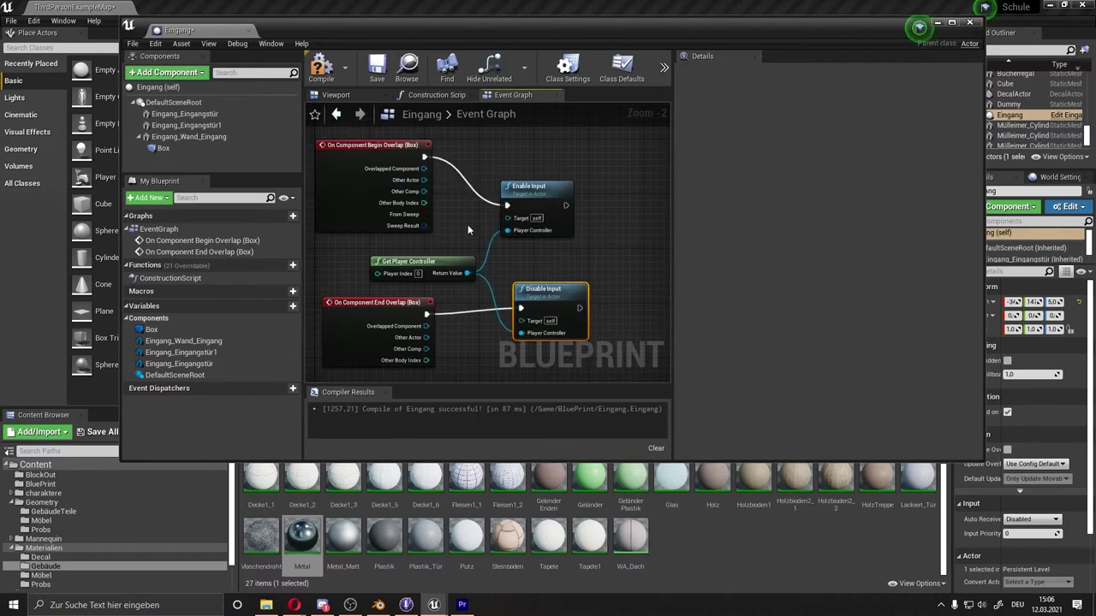
scroll(446, 226, "down", 1)
scroll(421, 227, "down", 3)
- Expand the Input category in the graph's All Actions menu
scroll(477, 229, "up", 1)
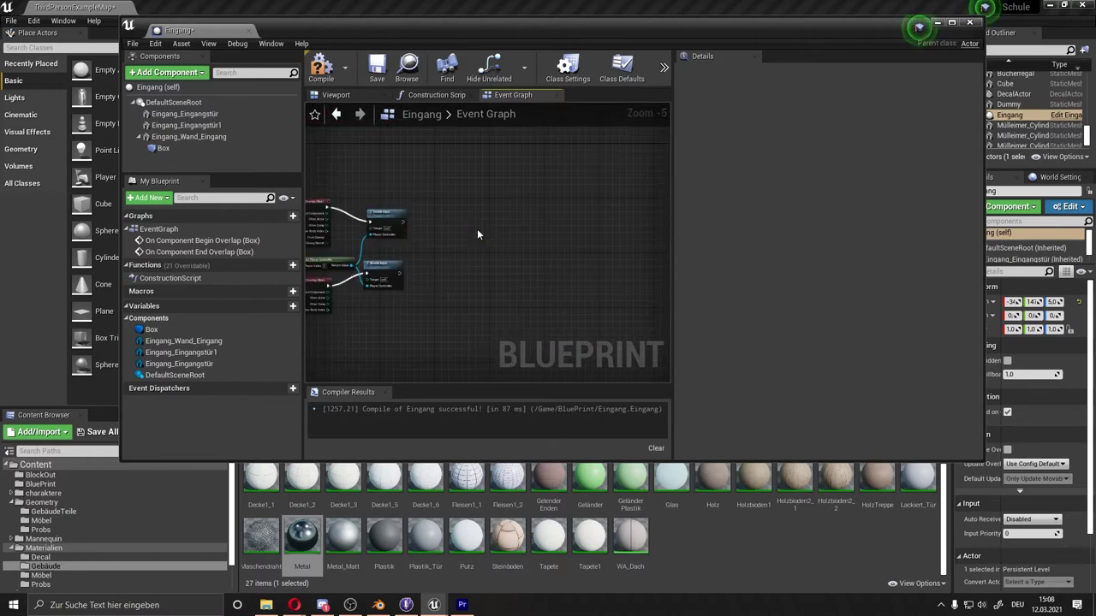
right_click(477, 229)
scroll(522, 340, "down", 2)
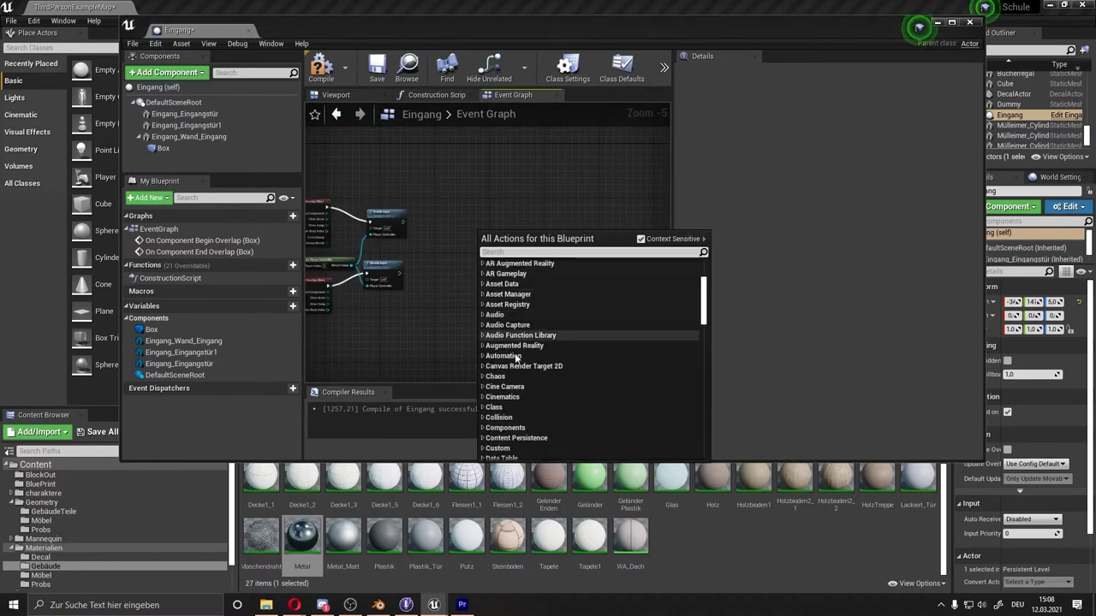
scroll(517, 343, "down", 2)
scroll(512, 344, "down", 2)
scroll(505, 347, "down", 2)
scroll(502, 358, "down", 2)
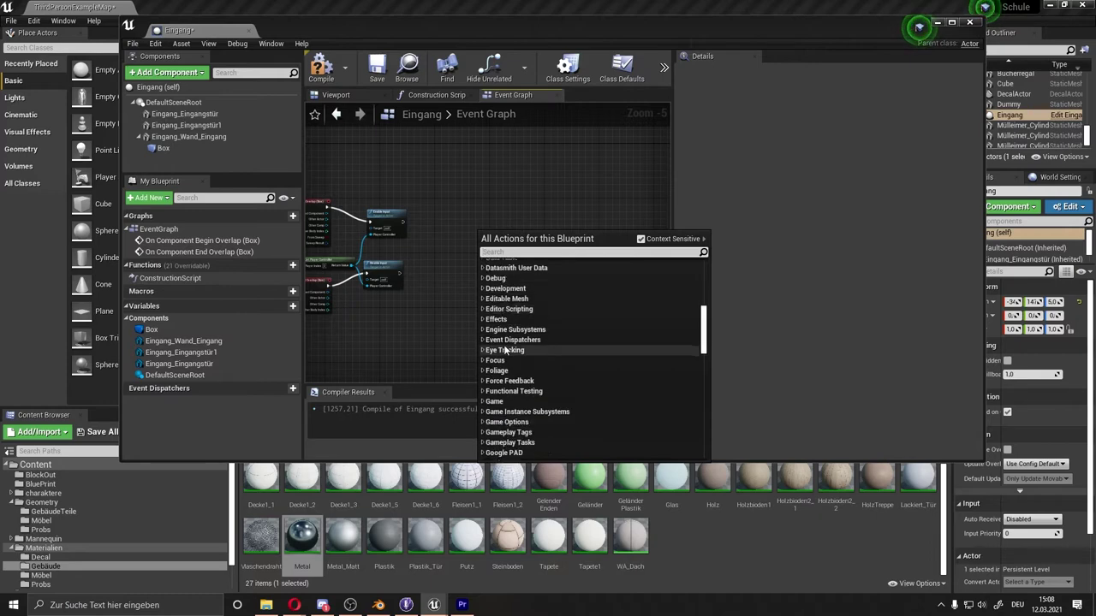
scroll(493, 380, "down", 2)
scroll(484, 400, "down", 2)
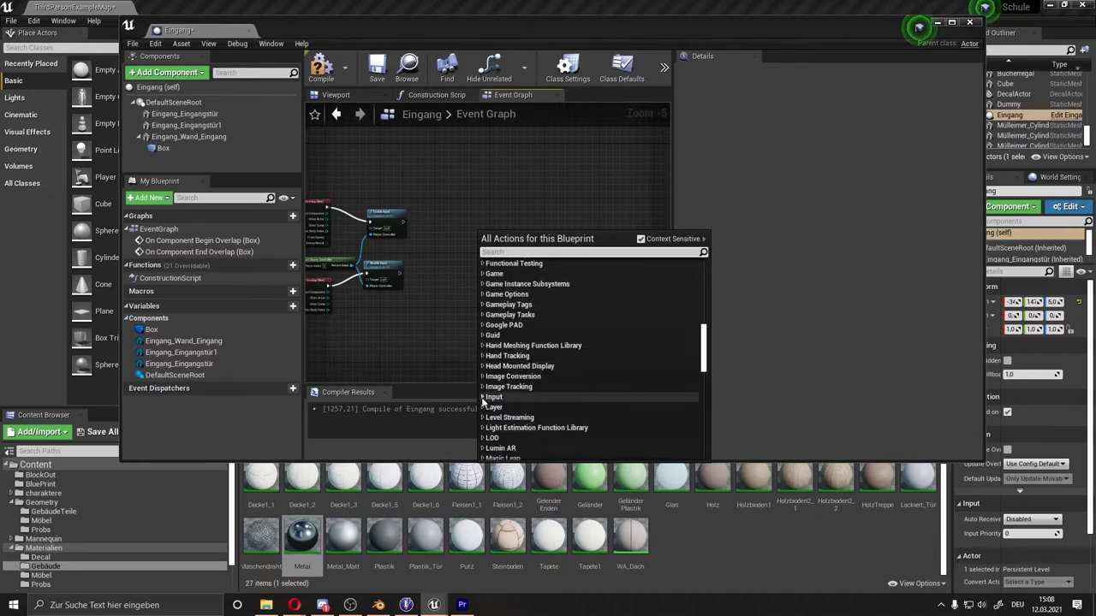
left_click(482, 397)
- Expand Keyboard Events and scroll down the key list to the E key
scroll(512, 399, "down", 2)
scroll(519, 400, "down", 2)
scroll(518, 399, "down", 2)
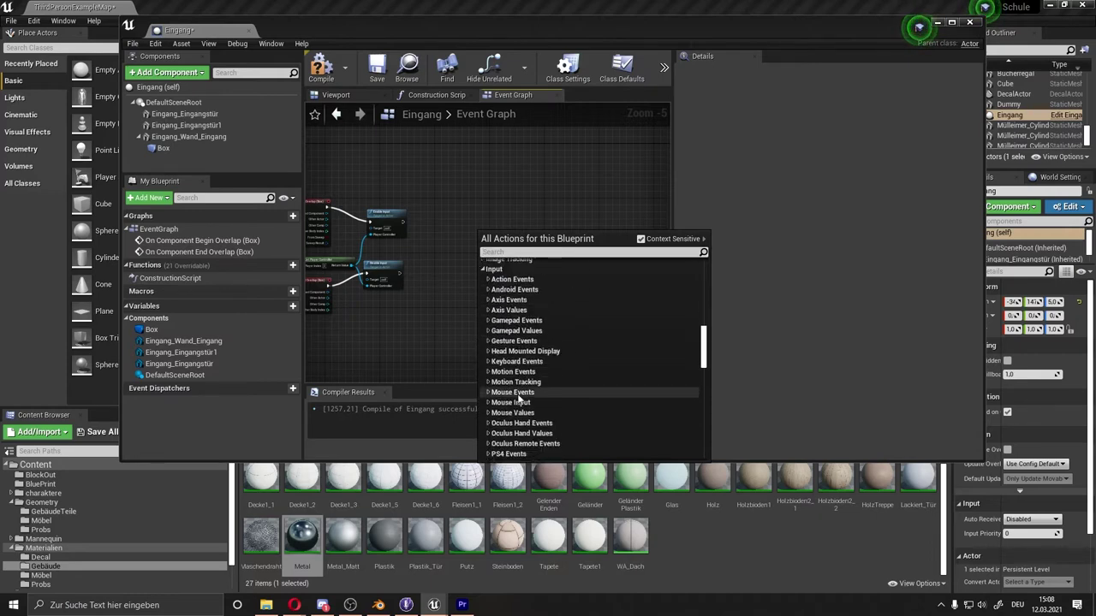
scroll(518, 399, "down", 2)
scroll(518, 399, "down", 2)
scroll(518, 399, "down", 2)
scroll(518, 399, "down", 2)
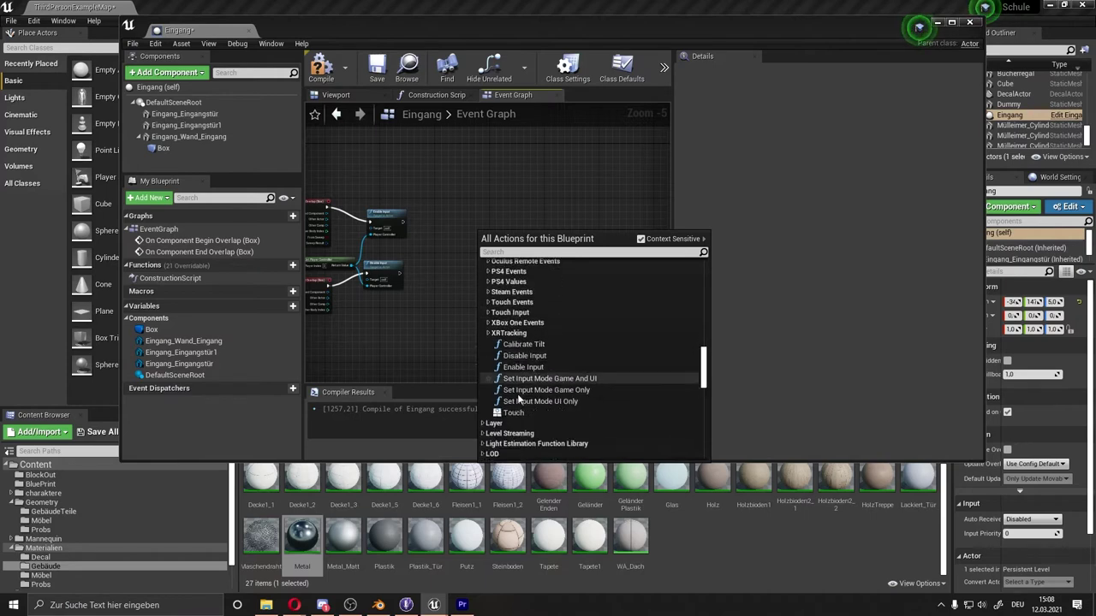
scroll(518, 399, "up", 2)
scroll(518, 399, "up", 2)
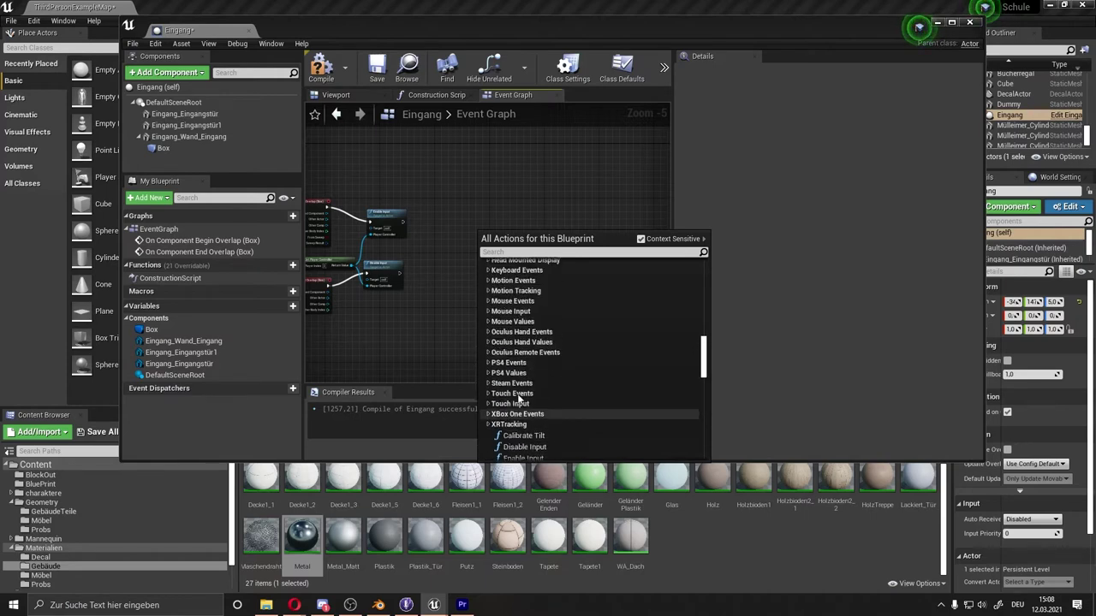
scroll(518, 398, "up", 2)
scroll(519, 399, "up", 1)
scroll(518, 399, "up", 2)
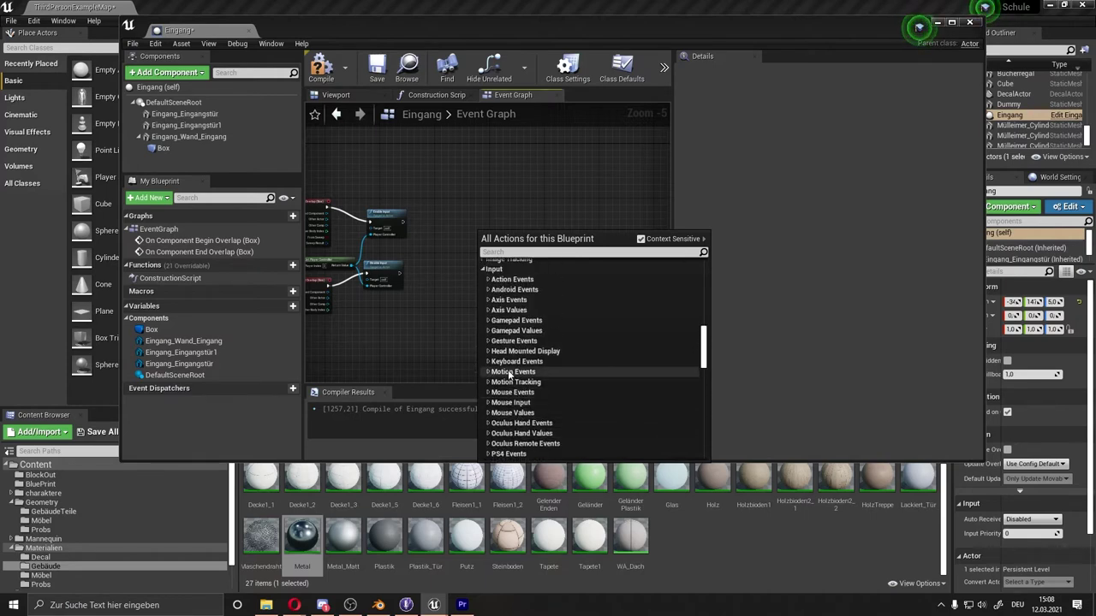
left_click(495, 362)
left_click(490, 363)
scroll(491, 368, "down", 1)
scroll(495, 375, "down", 2)
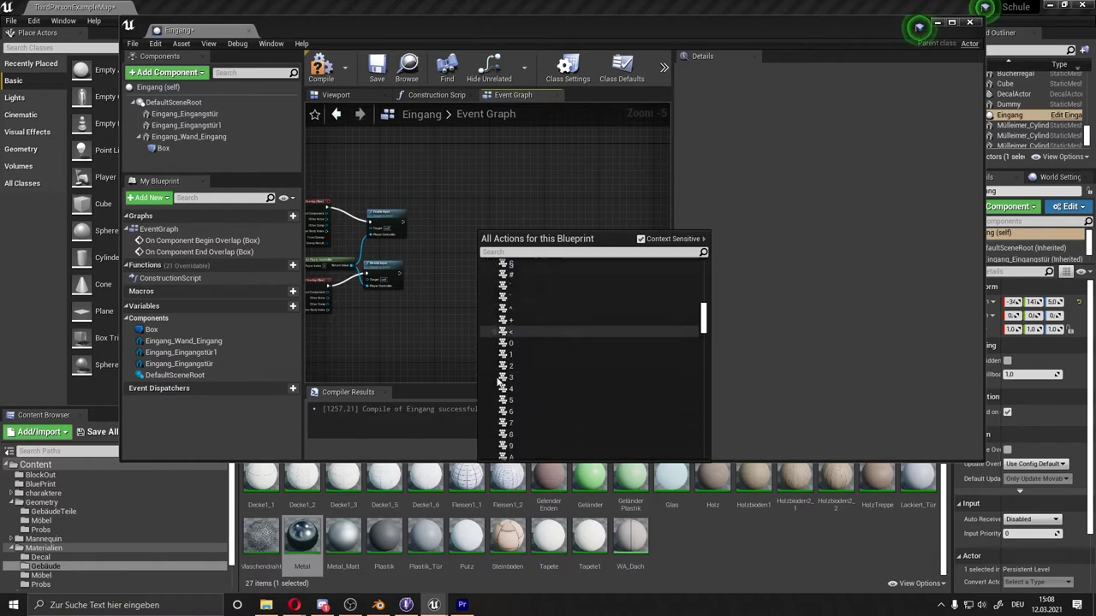
scroll(498, 380, "down", 2)
scroll(501, 386, "down", 2)
scroll(502, 390, "down", 1)
scroll(506, 397, "down", 1)
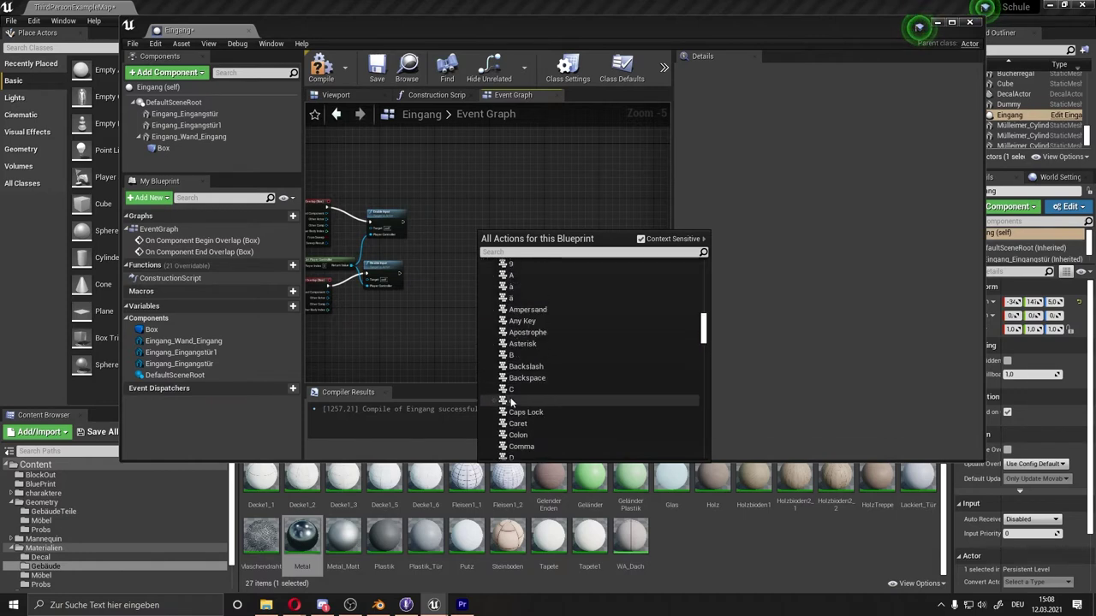
scroll(511, 407, "down", 1)
scroll(515, 416, "down", 1)
- Place the E key event and connect a Branch node to its Pressed output
left_click(512, 430)
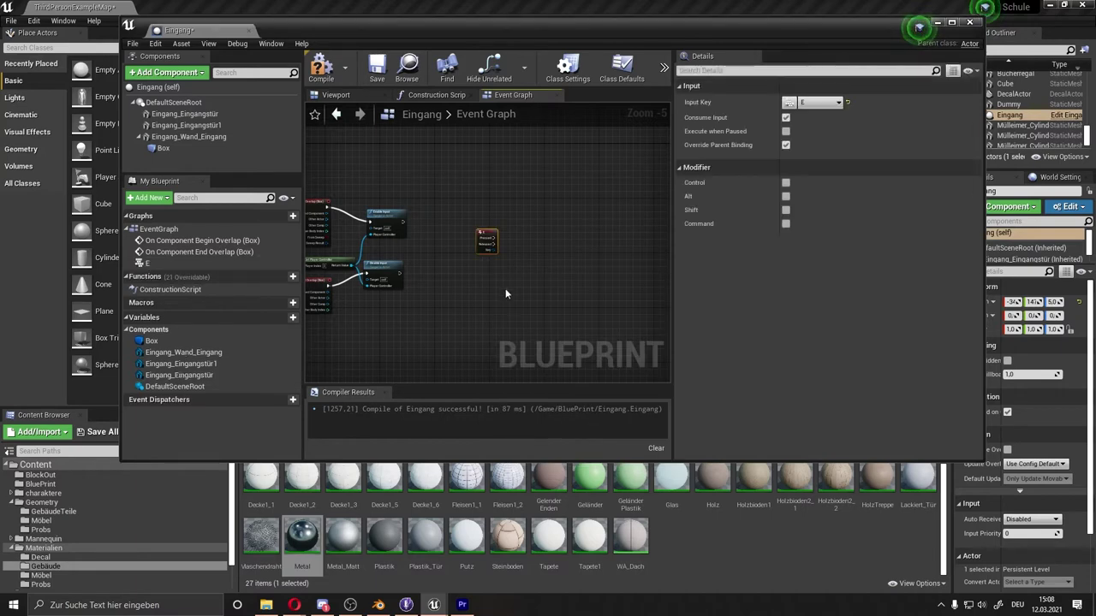
scroll(519, 227, "up", 3)
scroll(518, 228, "down", 2)
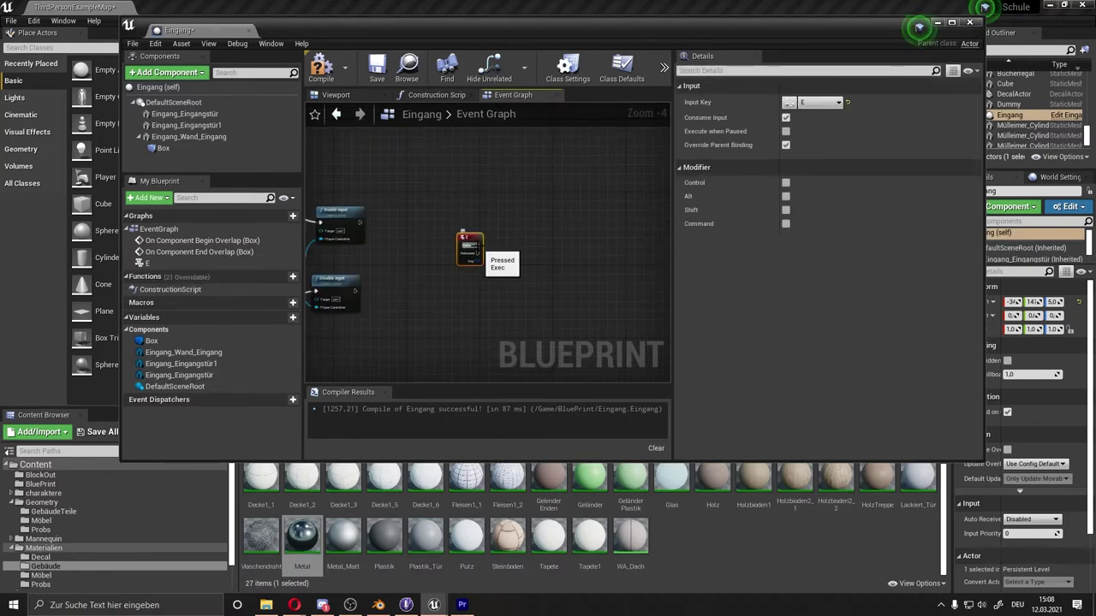
left_click_drag(481, 245, 503, 253)
type("b")
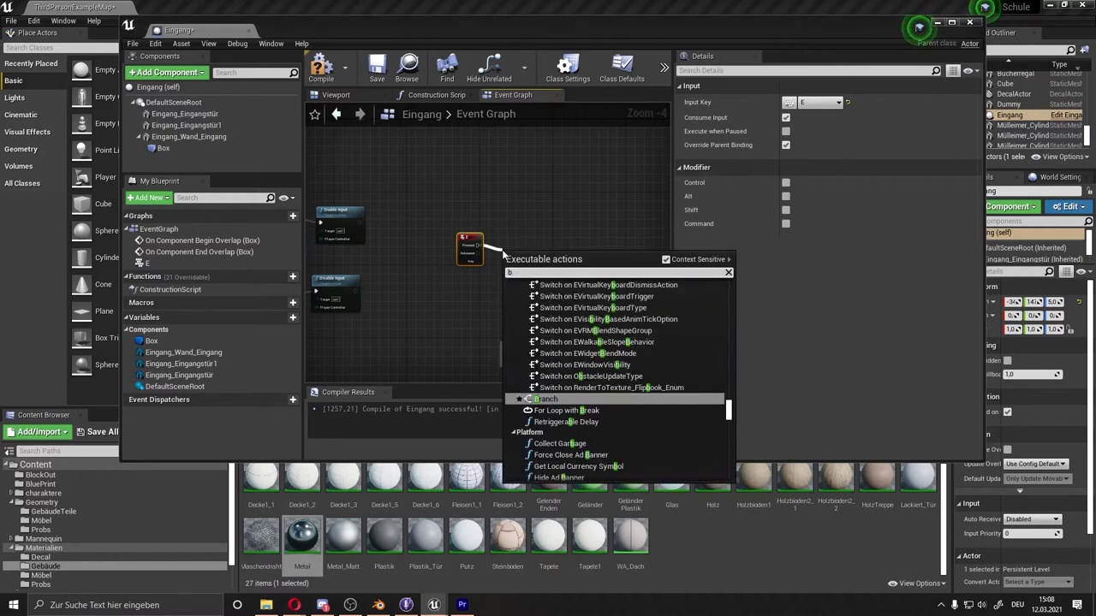
type("r")
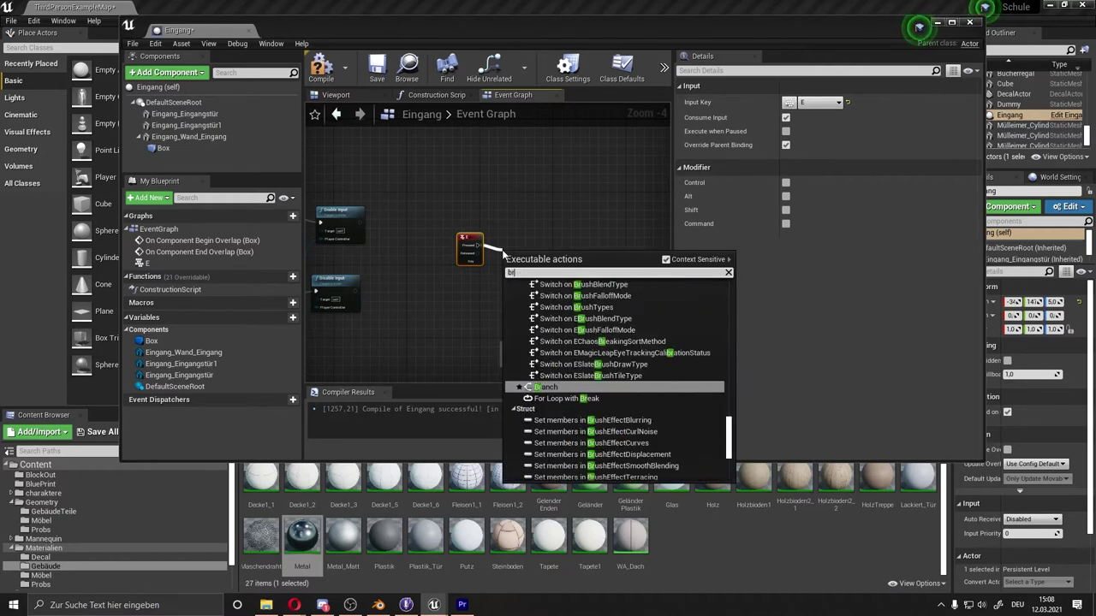
left_click(556, 386)
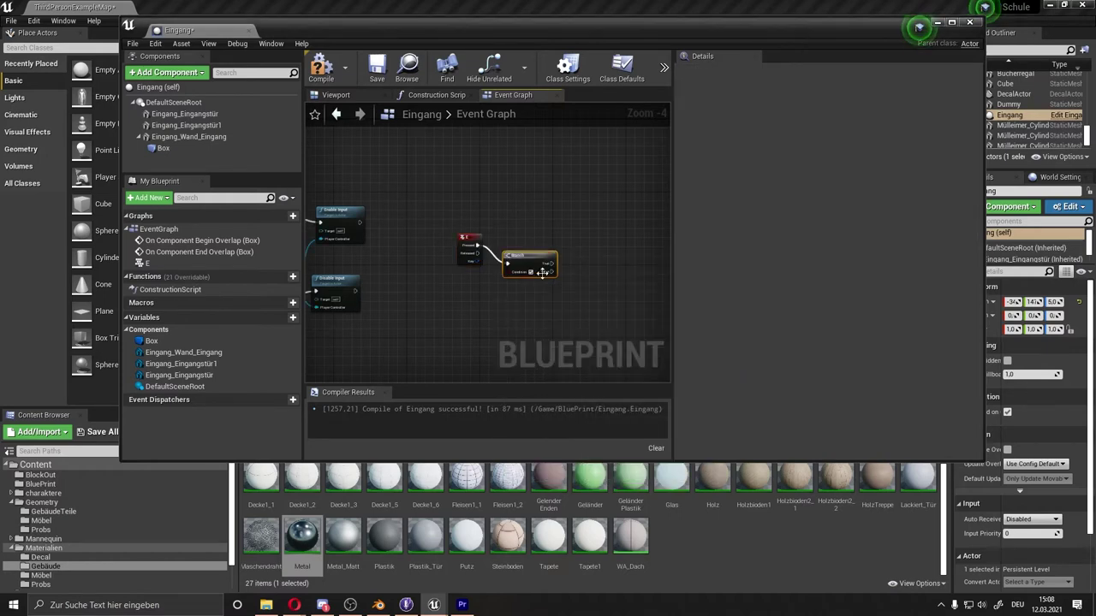
- Add a Timeline named tür on the Branch's True output and open it for editing
right_click_drag(519, 260, 450, 267)
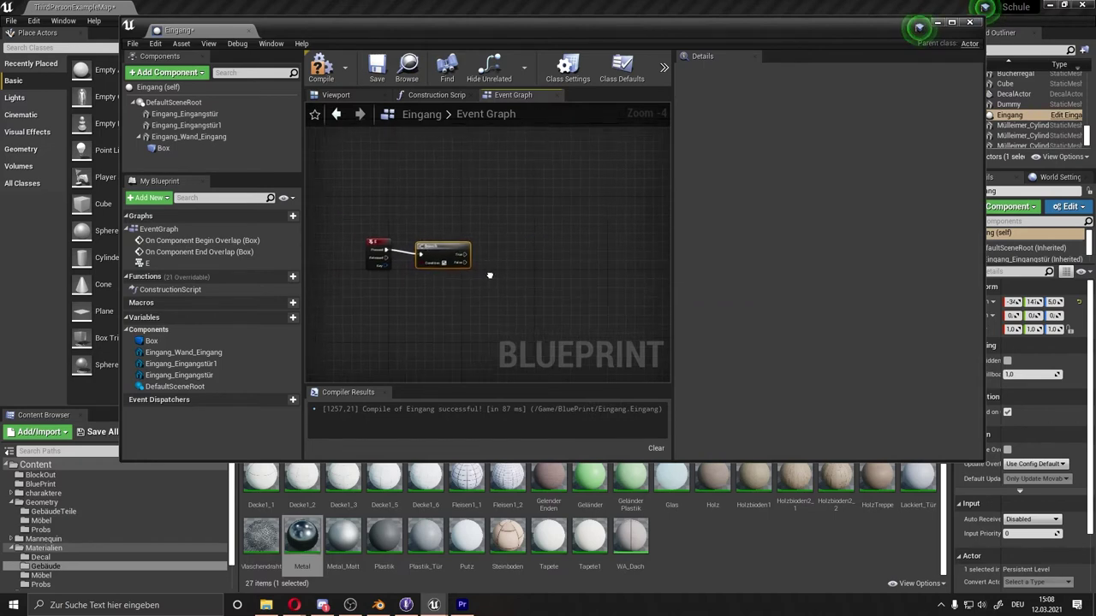
left_click_drag(449, 267, 504, 241)
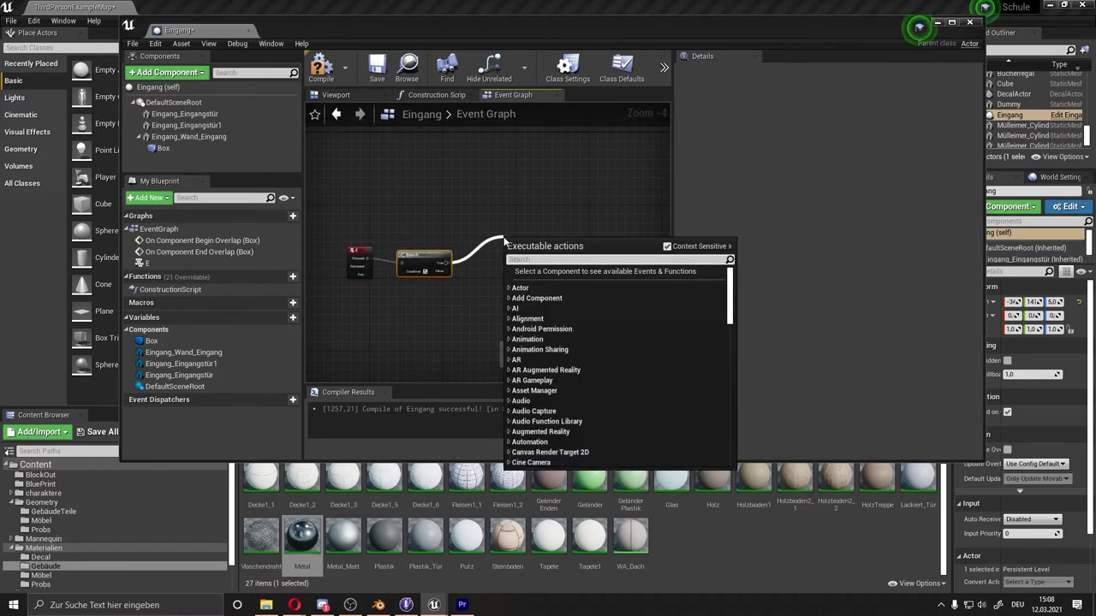
type("t")
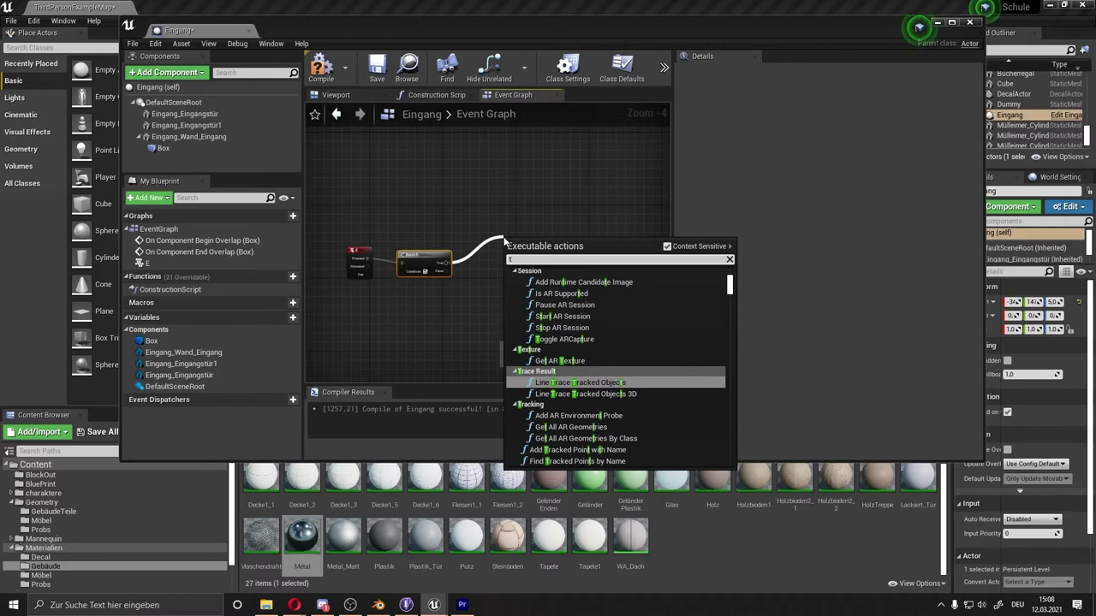
type("im")
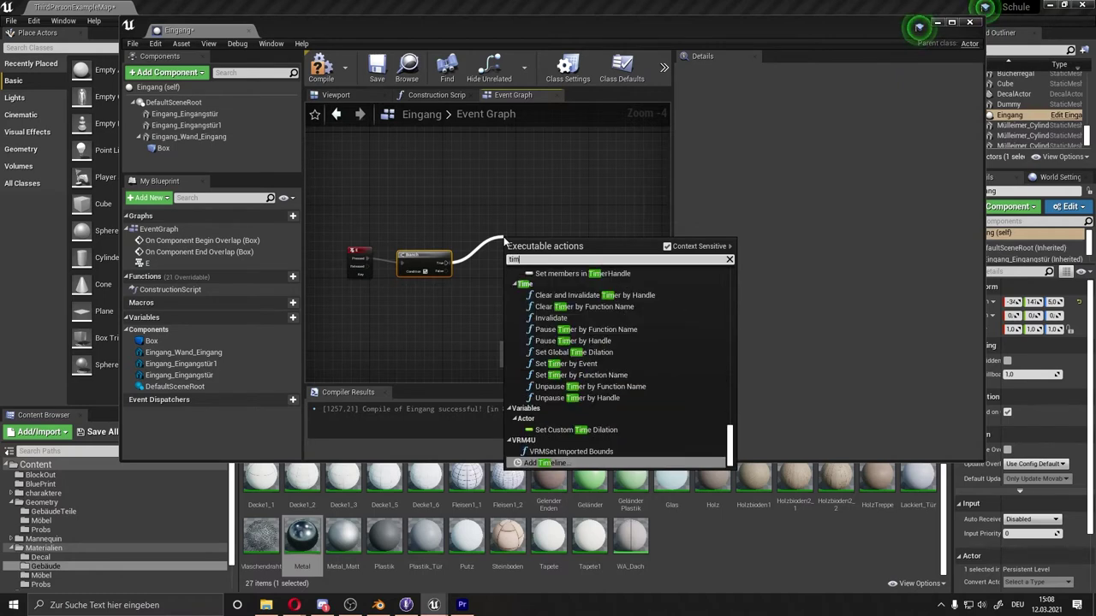
left_click(561, 464)
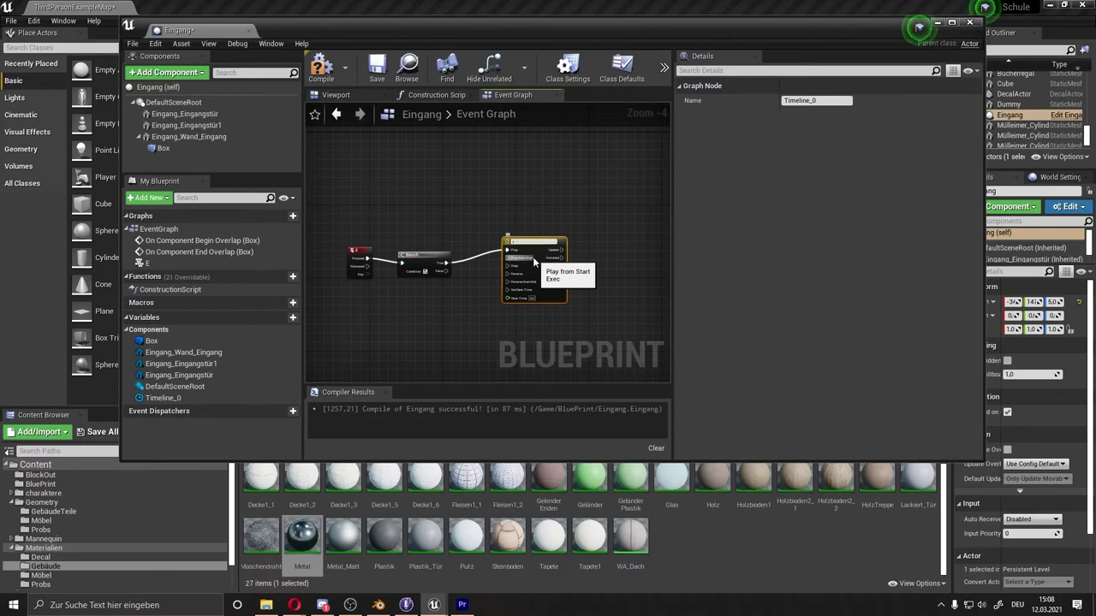
type("tür")
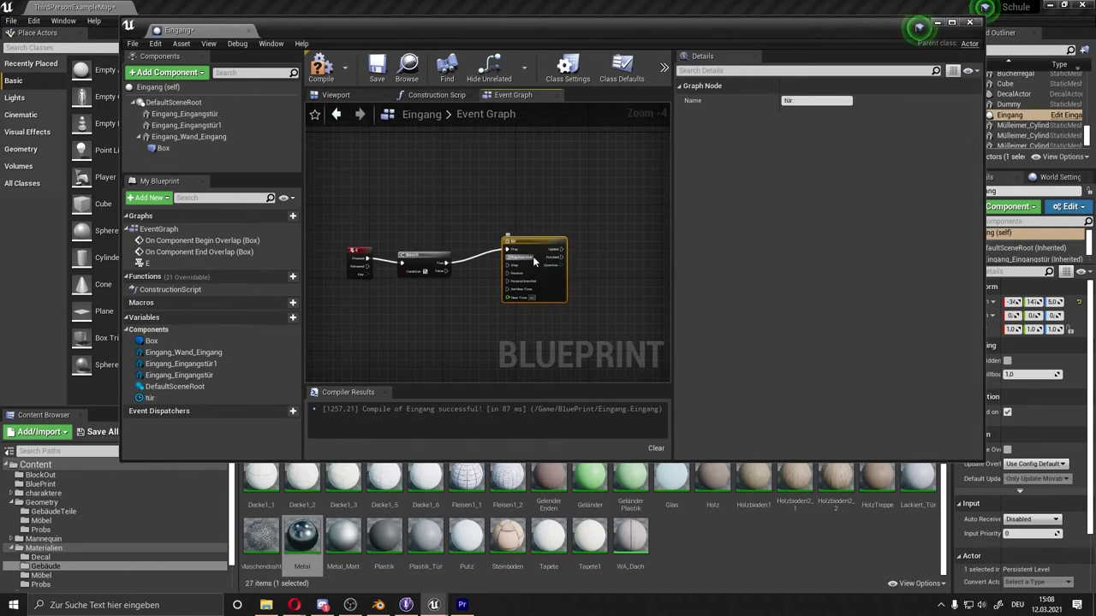
left_click_drag(532, 244, 506, 212)
double_click(506, 211)
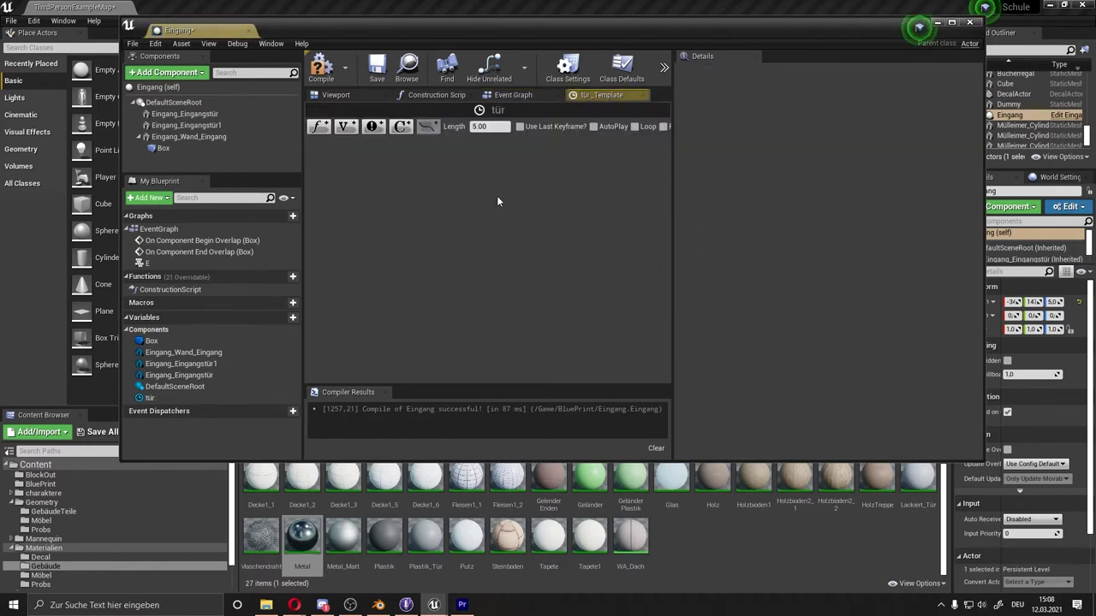
- Add a float track to the tür timeline and place two keys on its curve
left_click(318, 127)
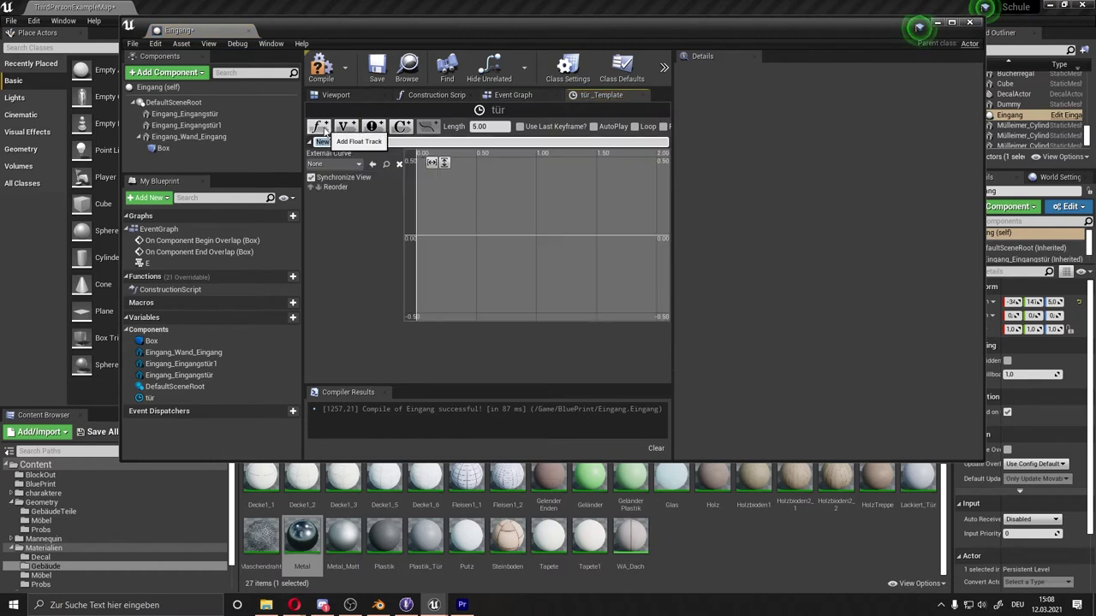
right_click(467, 237)
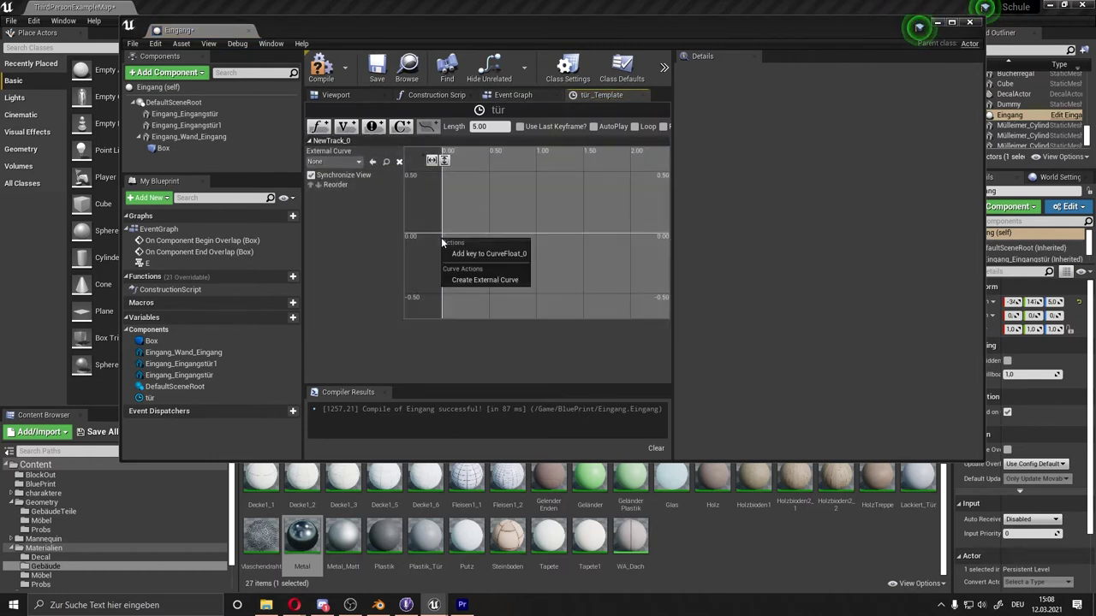
right_click(477, 214)
left_click(491, 229)
right_click(497, 190)
left_click(506, 206)
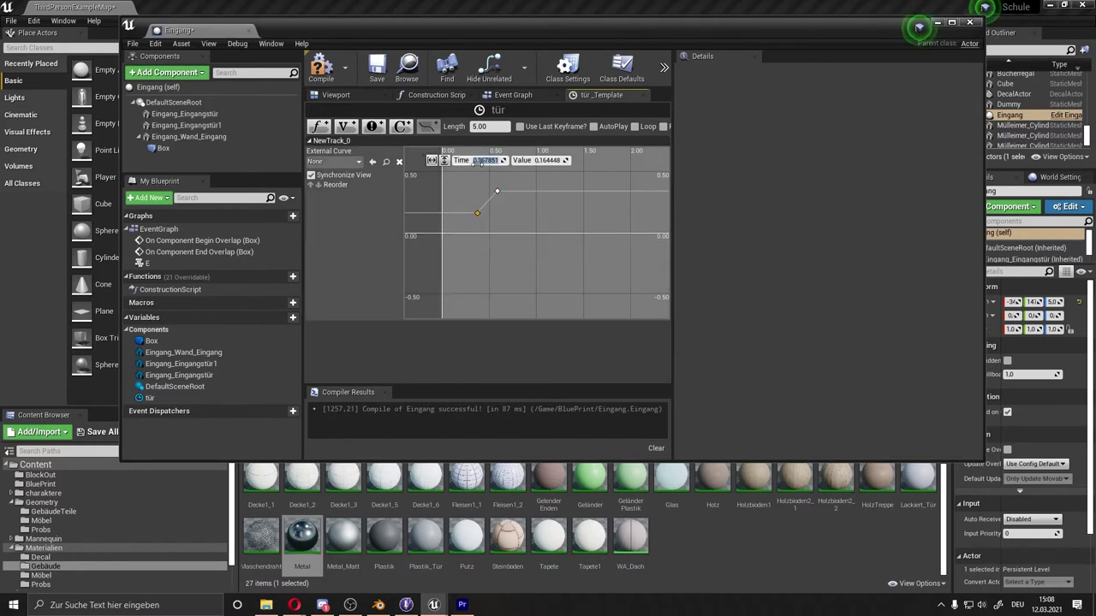
- Set the keys so the curve starts at 0 and reaches 128 at 2.0 s
left_click(524, 164)
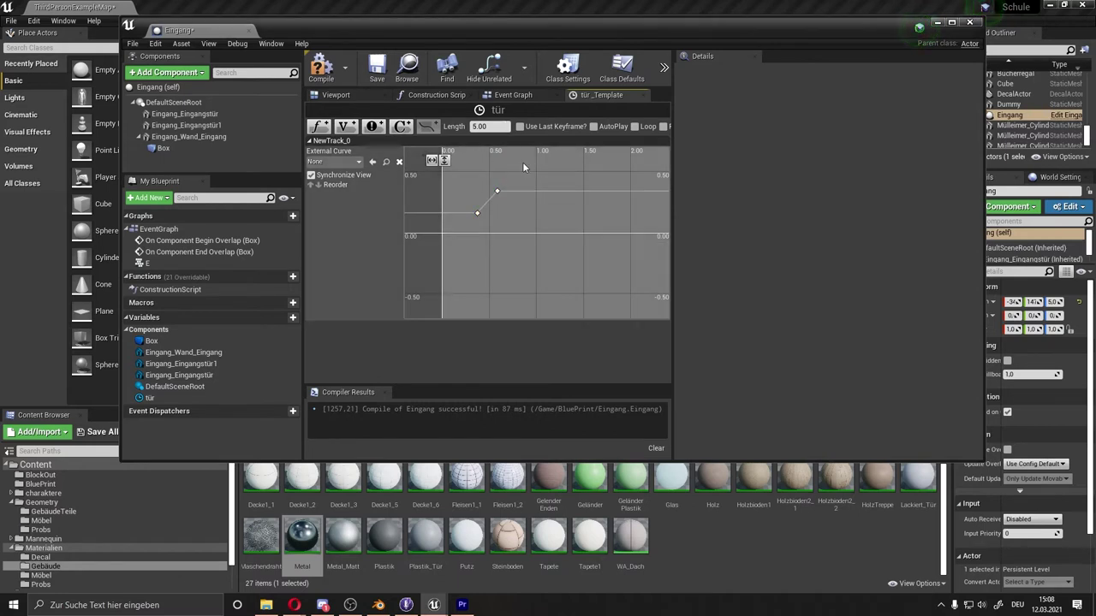
left_click(477, 214)
left_click(470, 168)
left_click(478, 214)
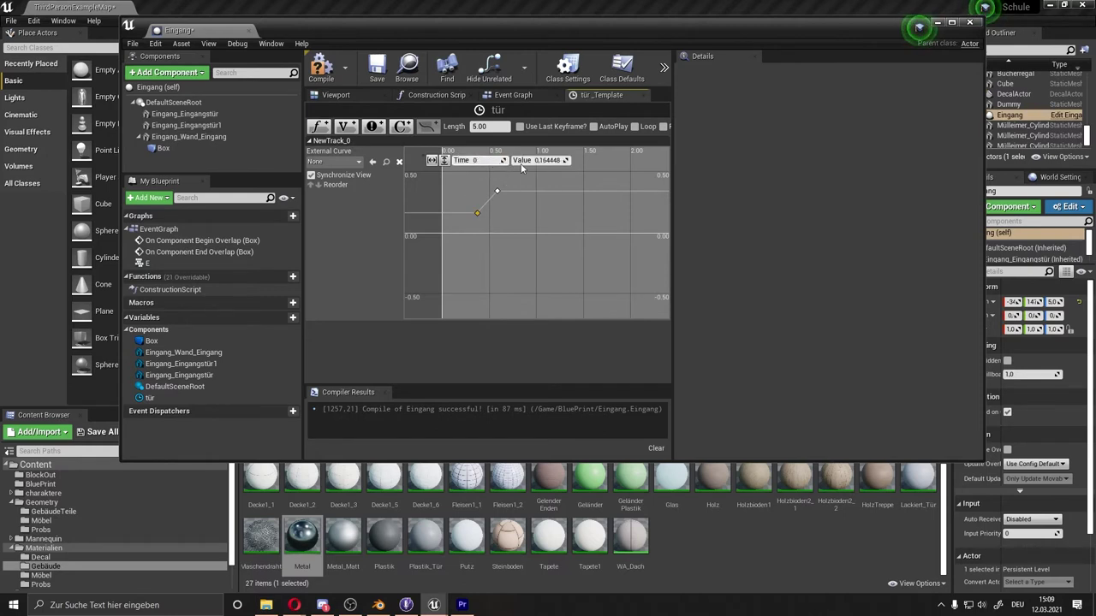
left_click(477, 213)
left_click(545, 160)
left_click(498, 190)
type("2")
key("Return")
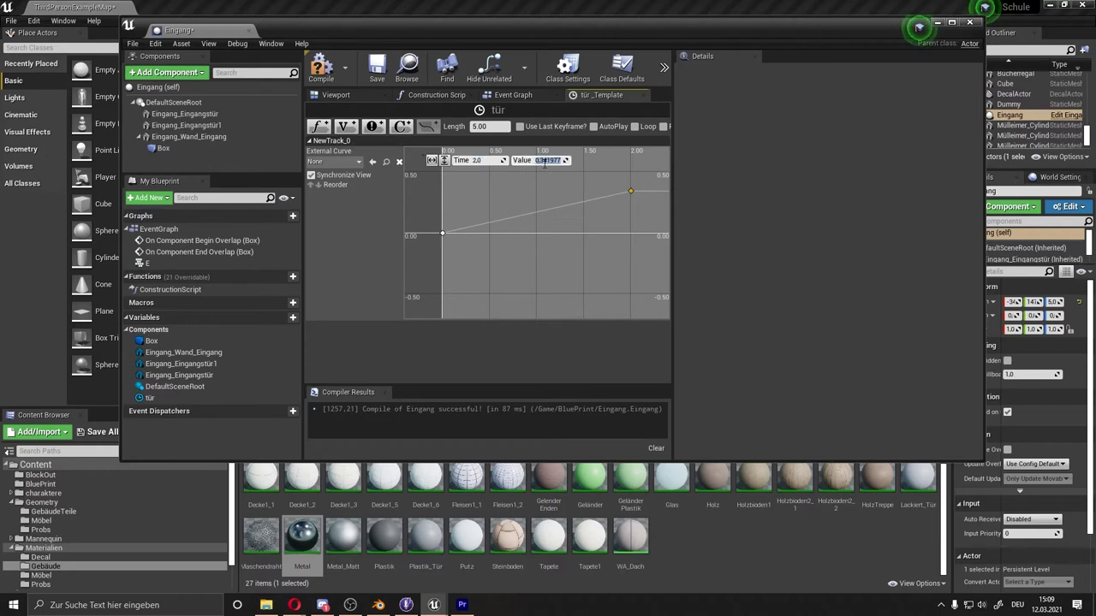
left_click(544, 161)
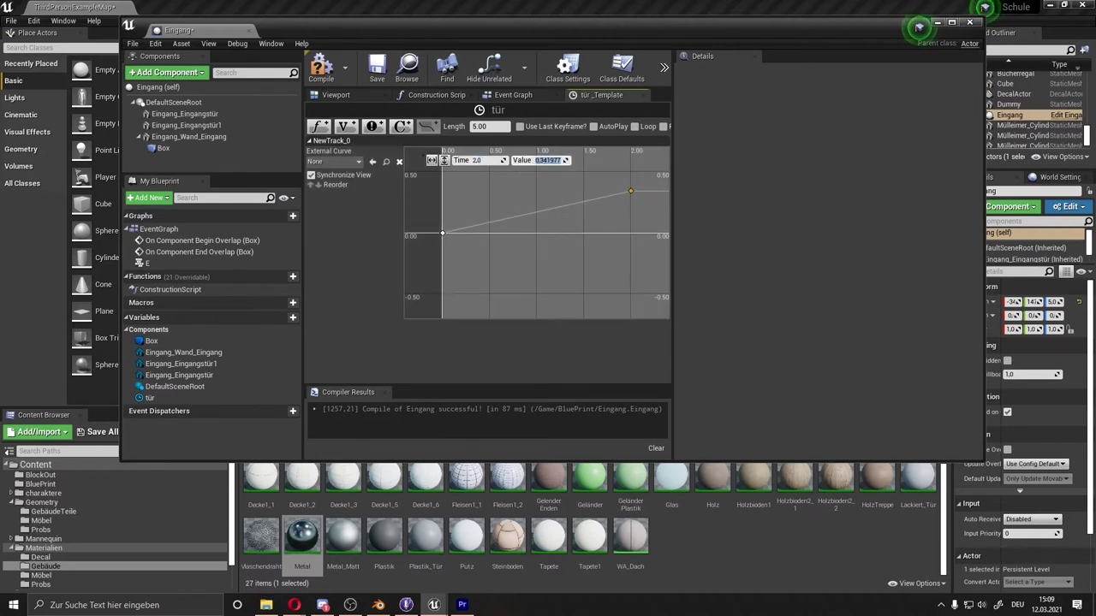
left_click(559, 173)
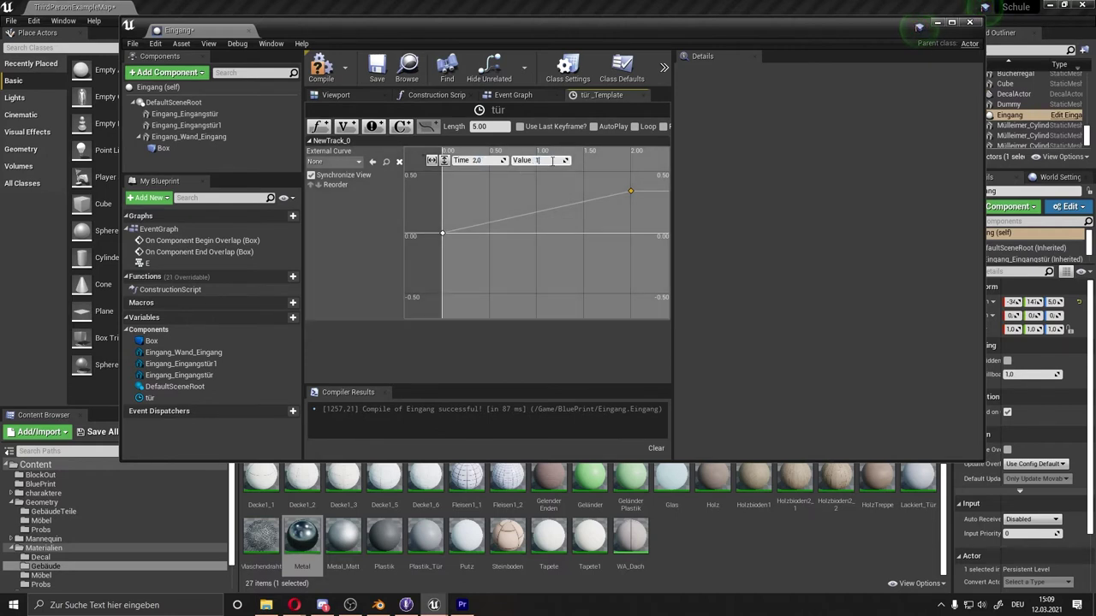
type("30")
key("Return")
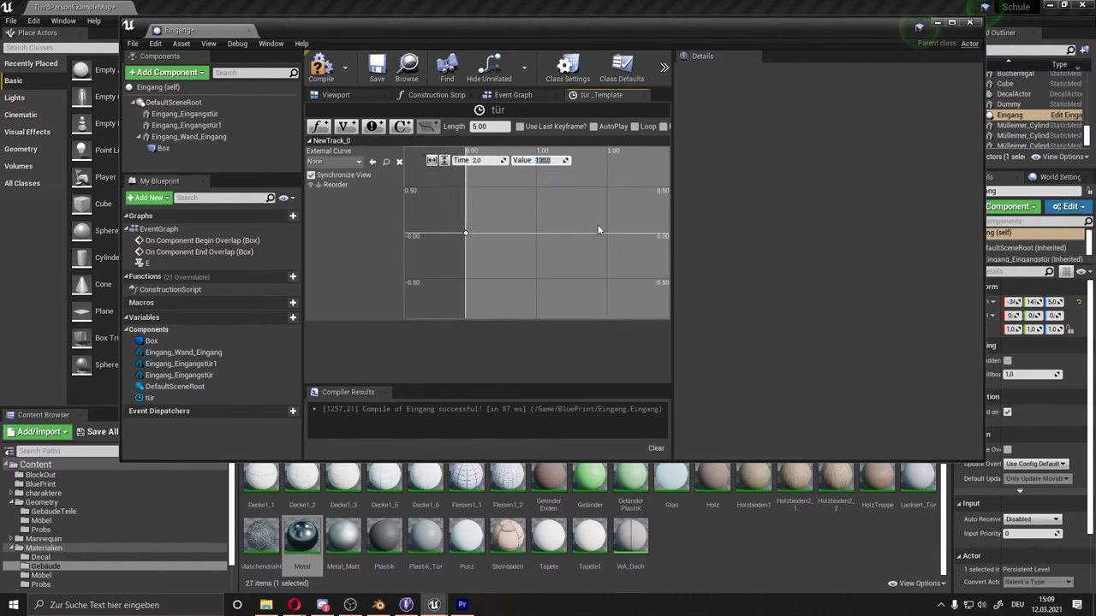
- Give the start key cubic easing, then compile Eingang and return to the Event Graph
left_click(444, 161)
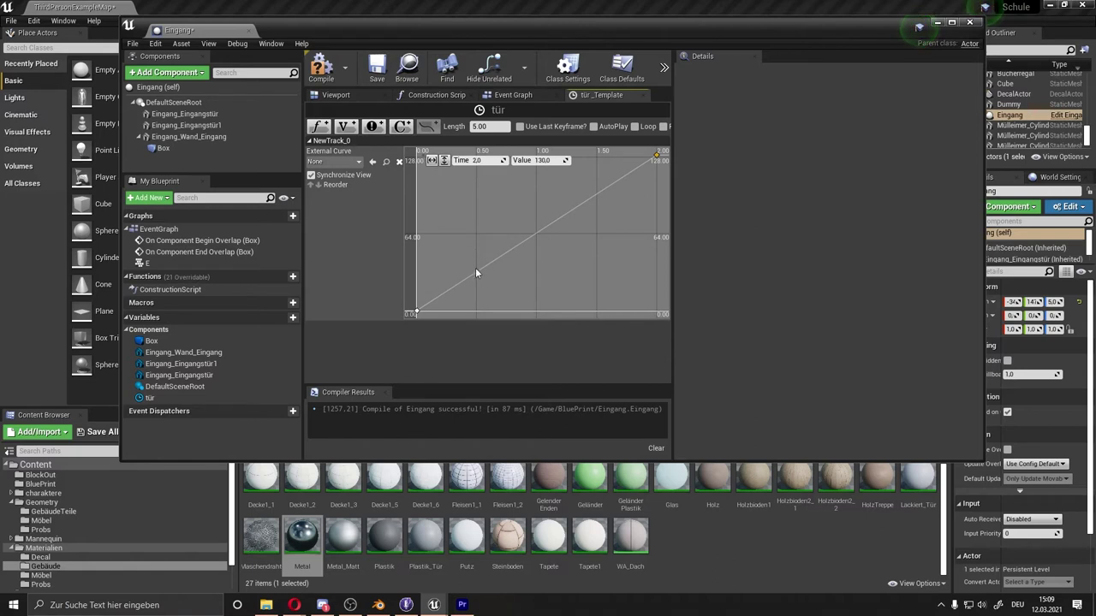
right_click(476, 271)
left_click(418, 312)
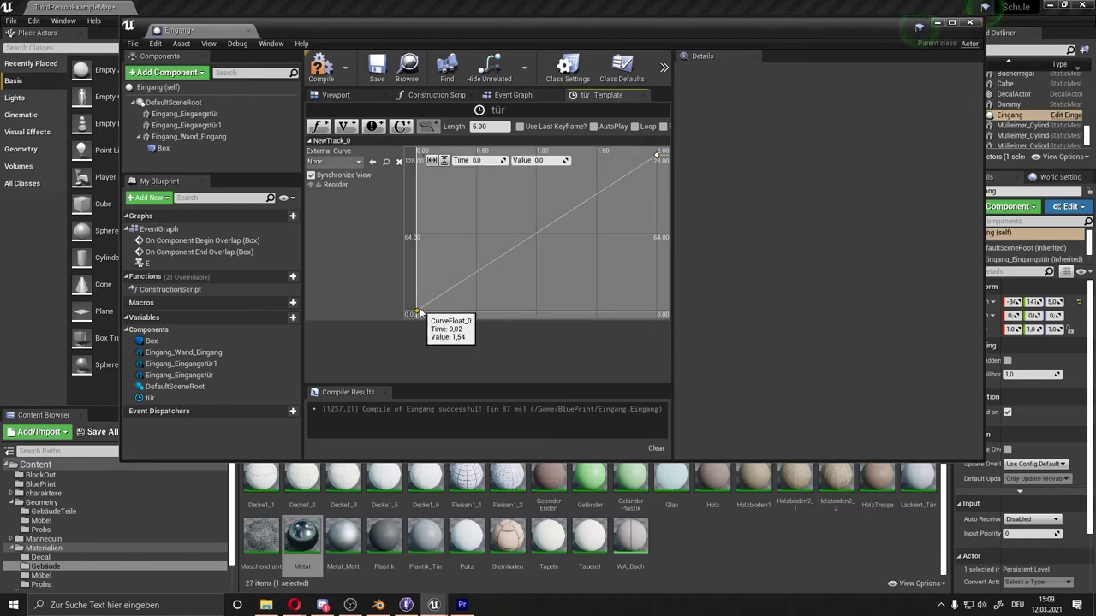
right_click(418, 314)
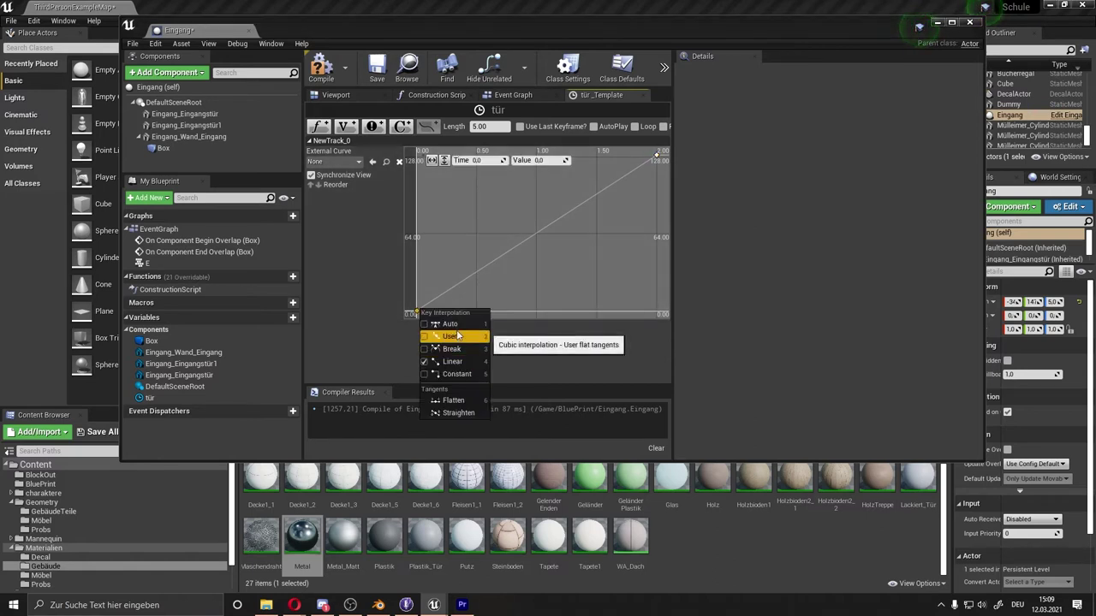
left_click(449, 336)
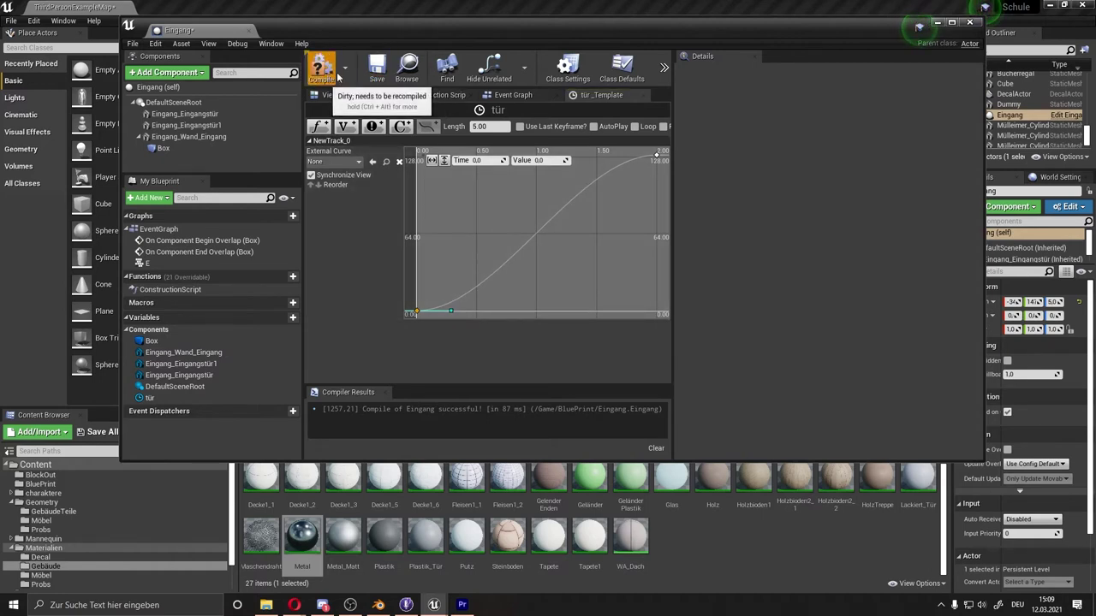
left_click(375, 73)
left_click(512, 95)
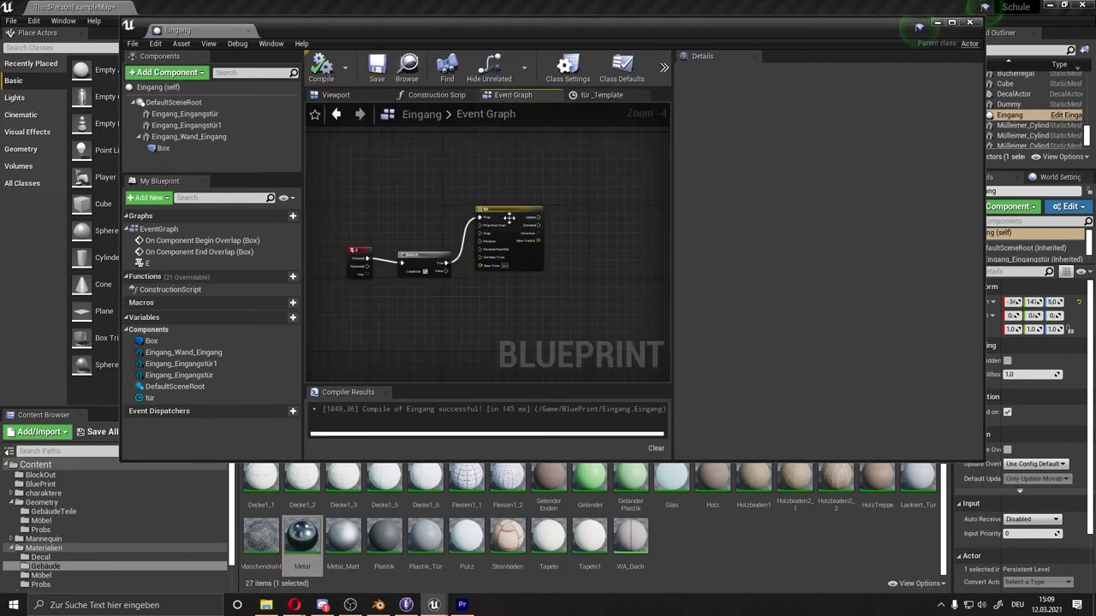
- Add a SetRelativeRotation node for Eingang_Eingangstür driven by the tür timeline's Update
scroll(561, 229, "up", 1)
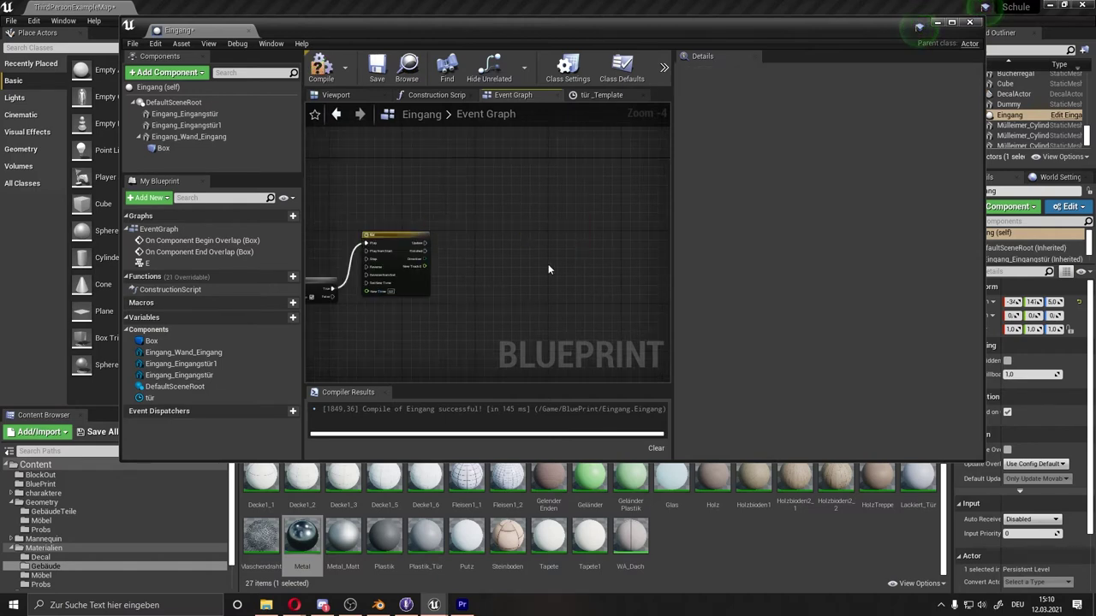
mouse_move(548, 264)
right_mouse_down()
mouse_move(467, 271)
mouse_move(484, 223)
right_mouse_up()
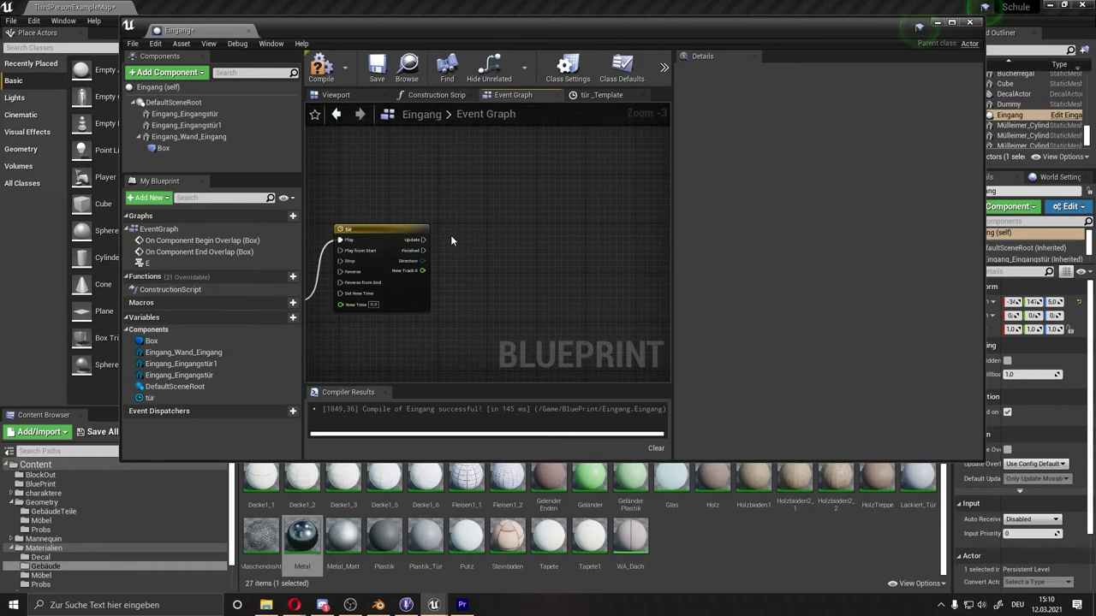
left_click_drag(423, 240, 508, 221)
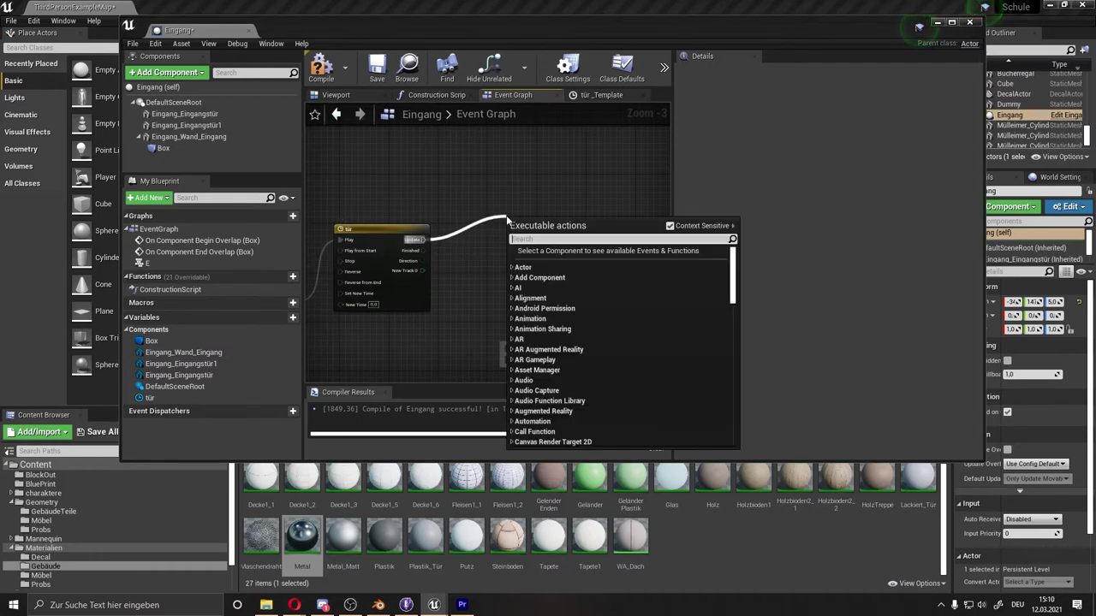
type("se")
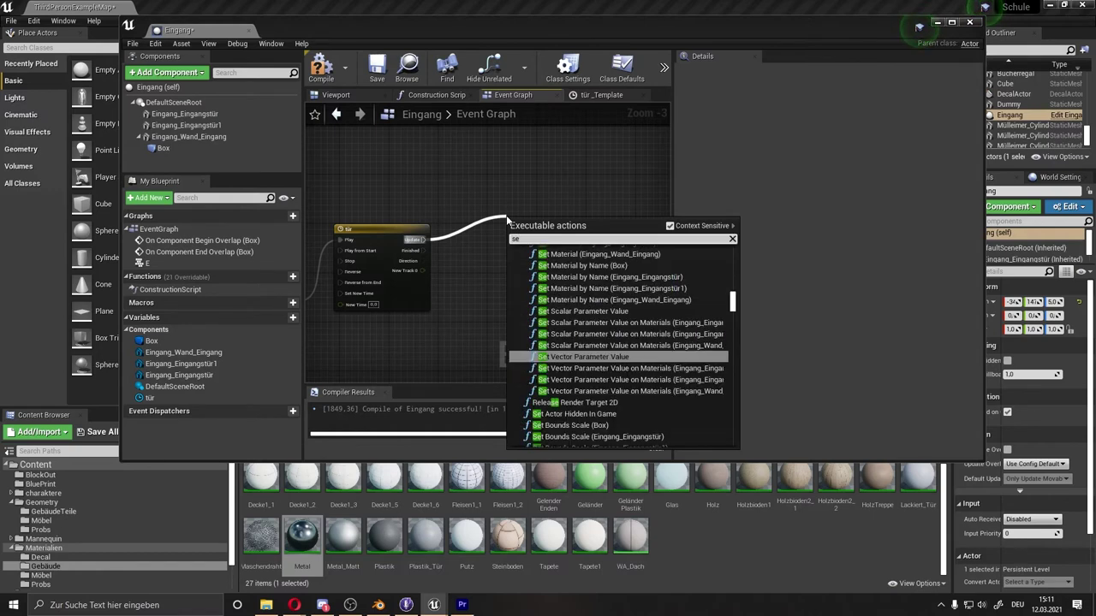
type("trel")
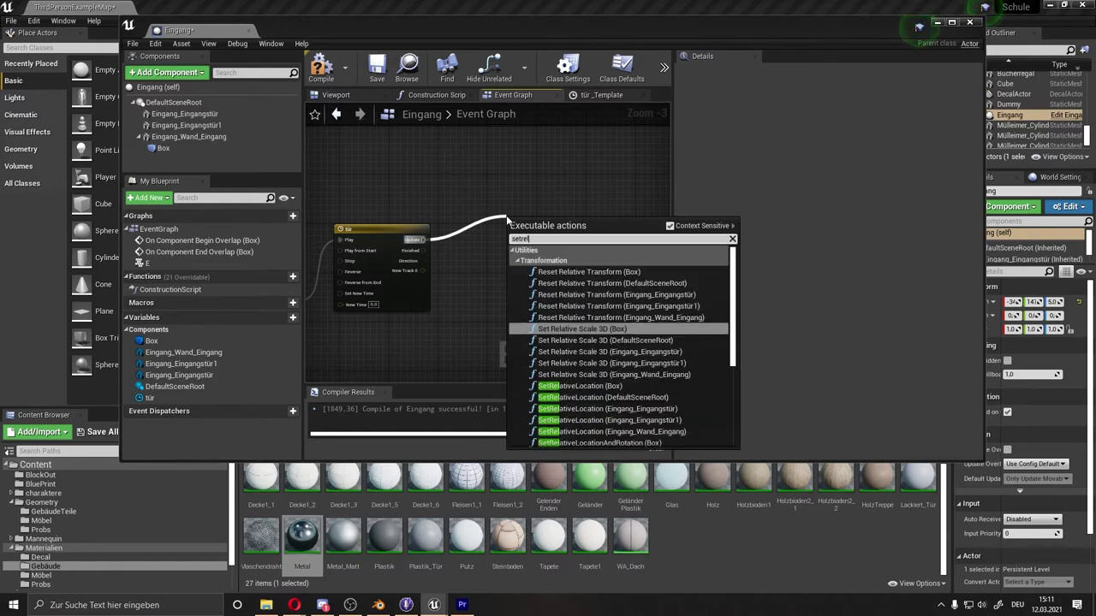
type("ative")
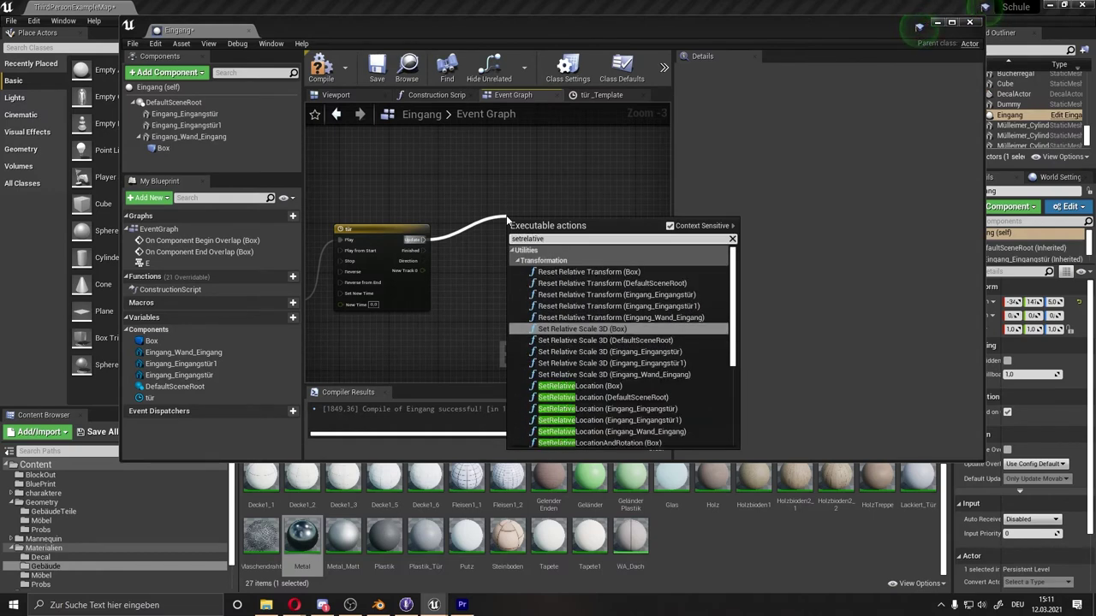
type("ro")
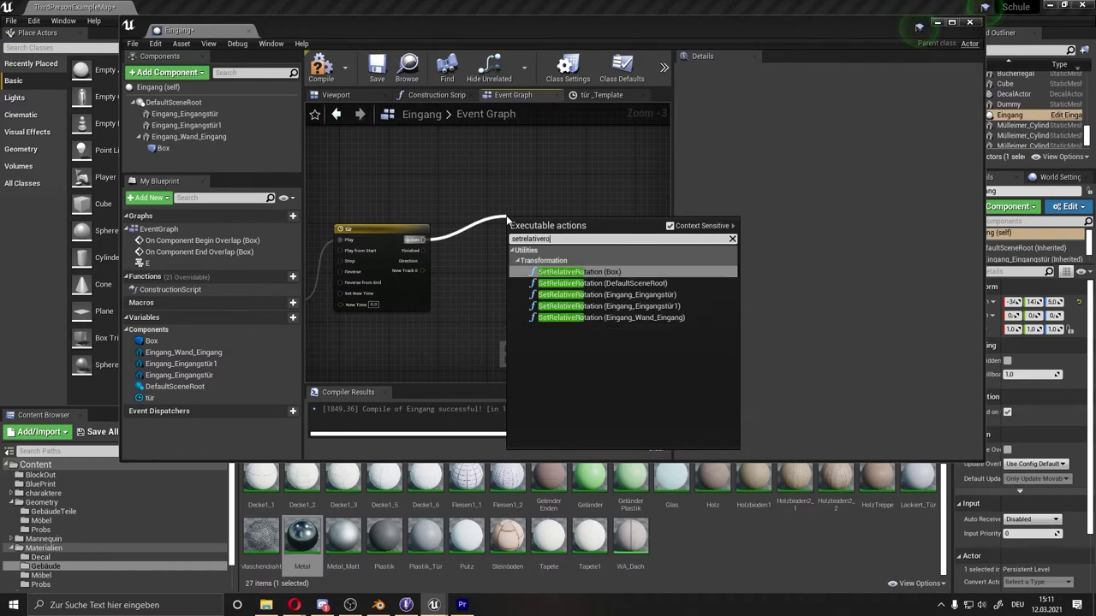
left_click(599, 294)
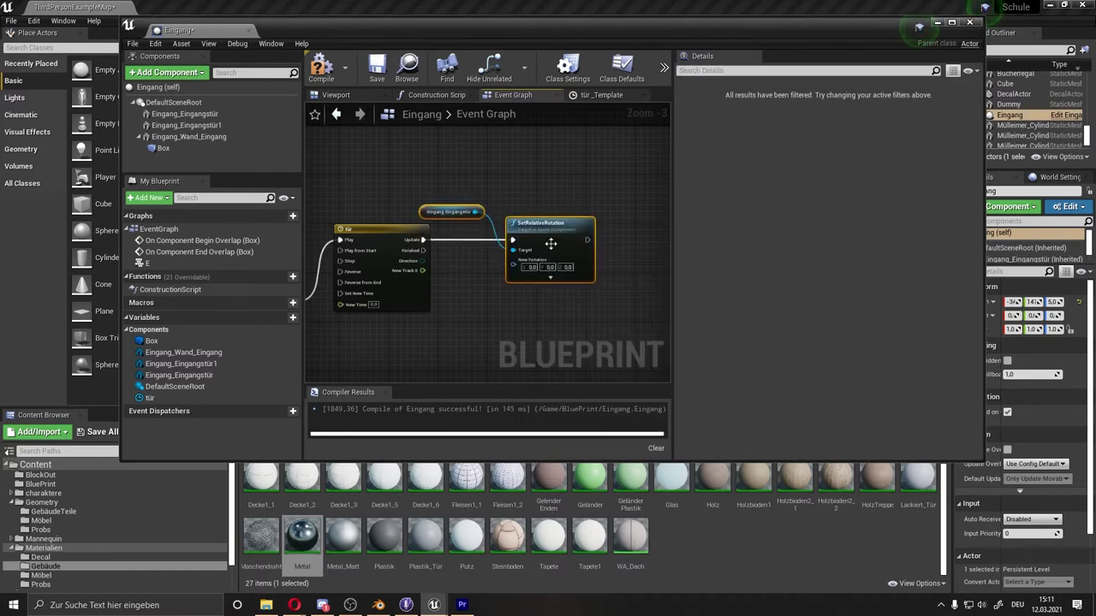
left_click_drag(465, 210, 460, 177)
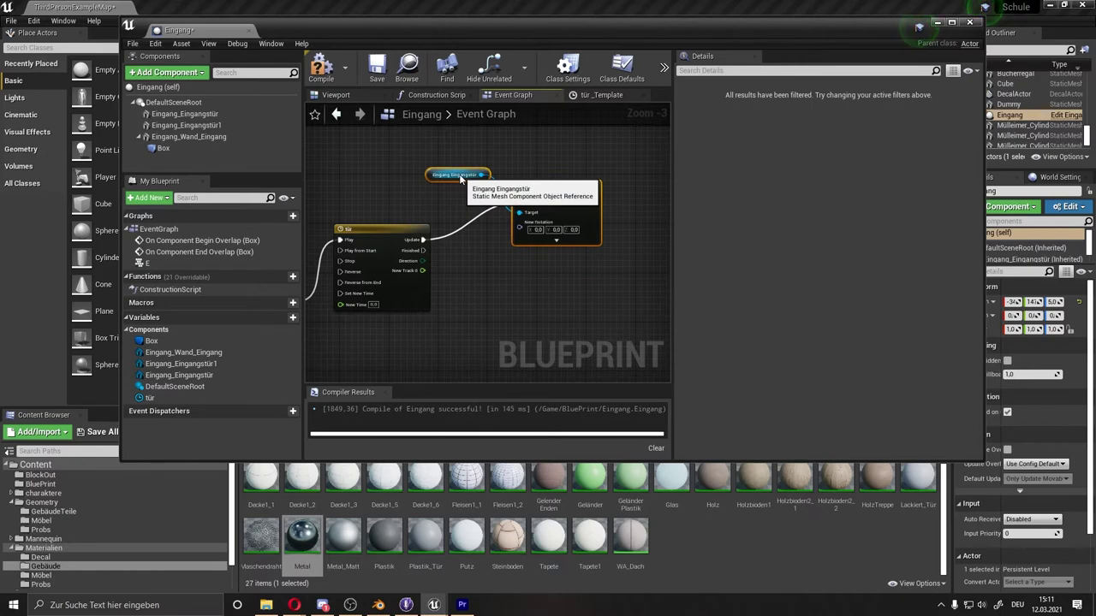
- Split the New Rotation pin and wire New Track 0 into its Z (Yaw)
right_click_drag(498, 286, 520, 278)
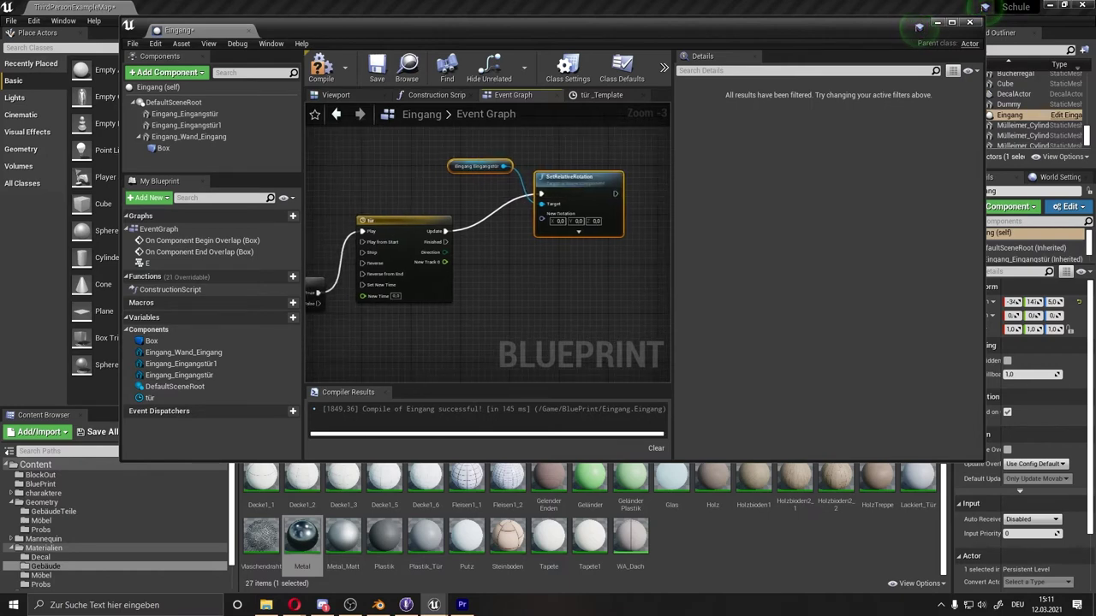
scroll(514, 238, "up", 2)
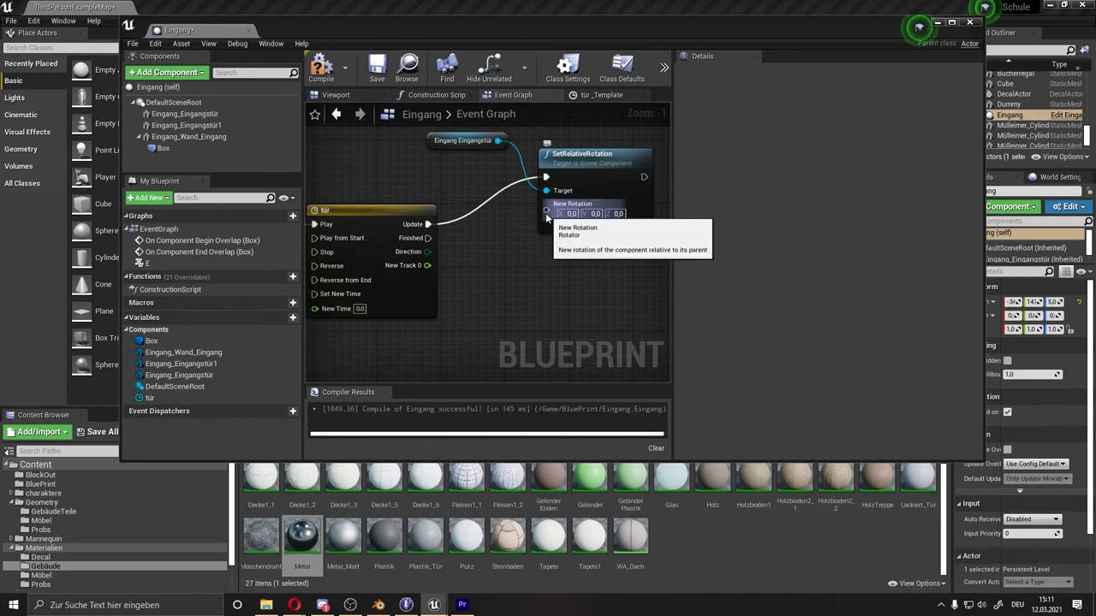
right_click(545, 212)
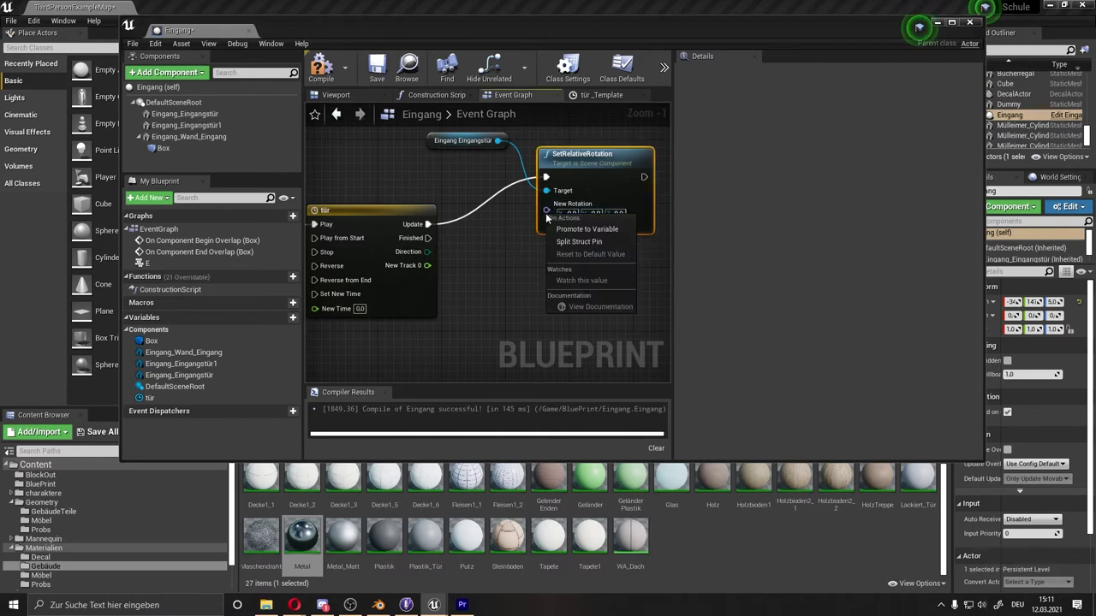
left_click(579, 242)
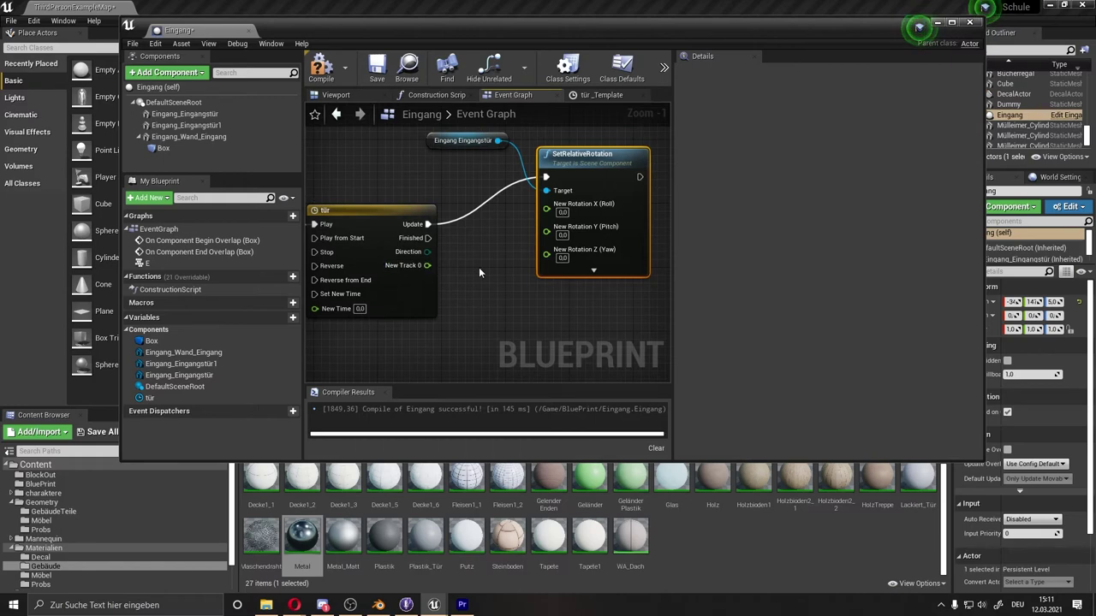
left_click_drag(427, 265, 544, 258)
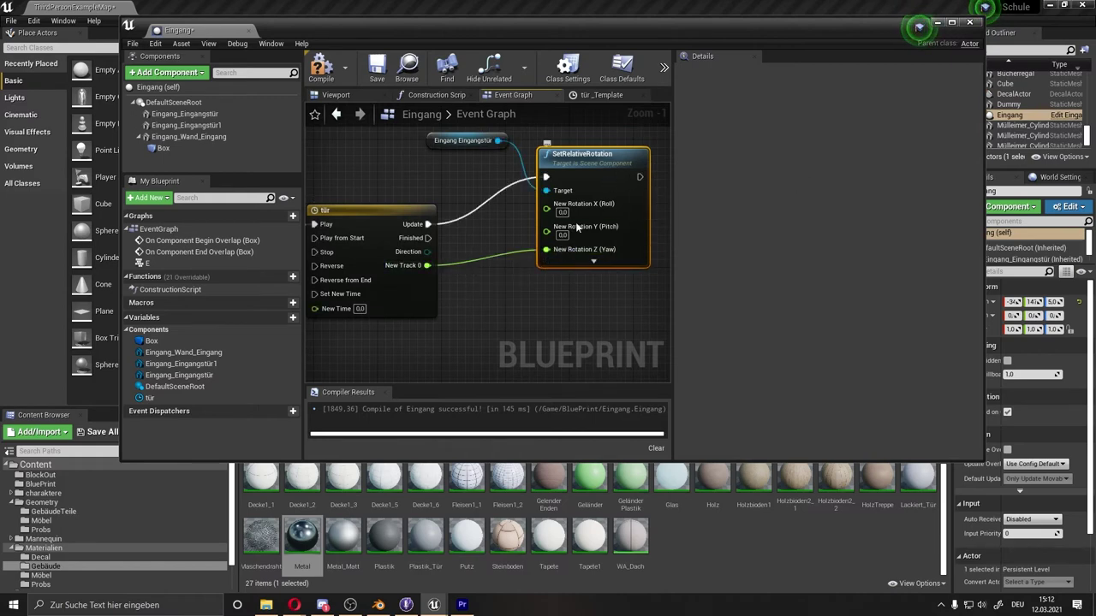
scroll(575, 222, "down", 1)
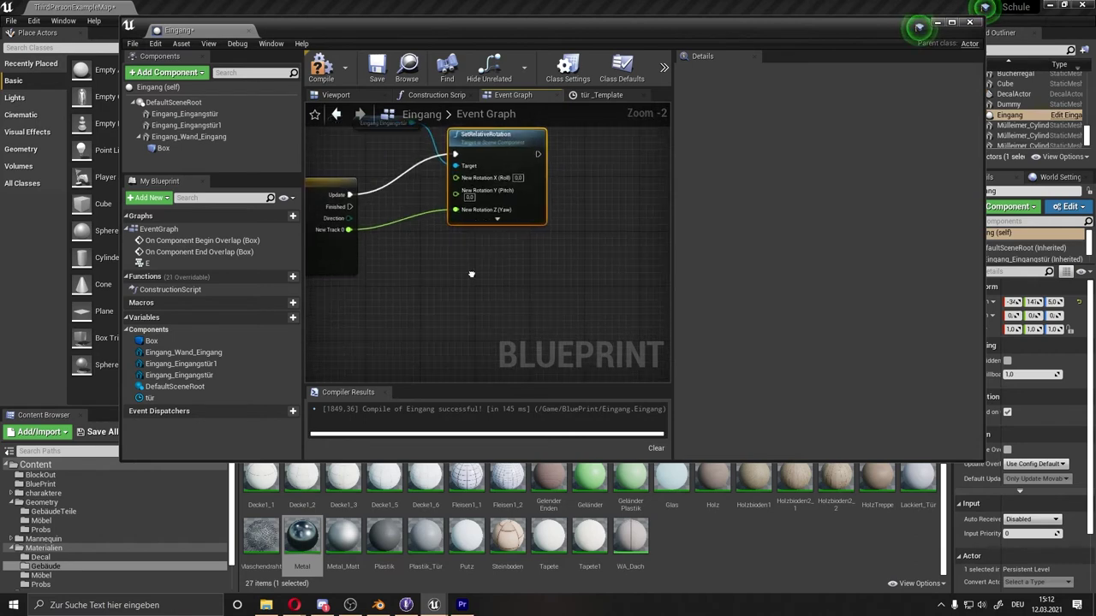
- Chain a second SetRelativeRotation node for Eingang_Eingangstür1 after the first one
right_click_drag(445, 306, 524, 260)
scroll(524, 261, "down", 2)
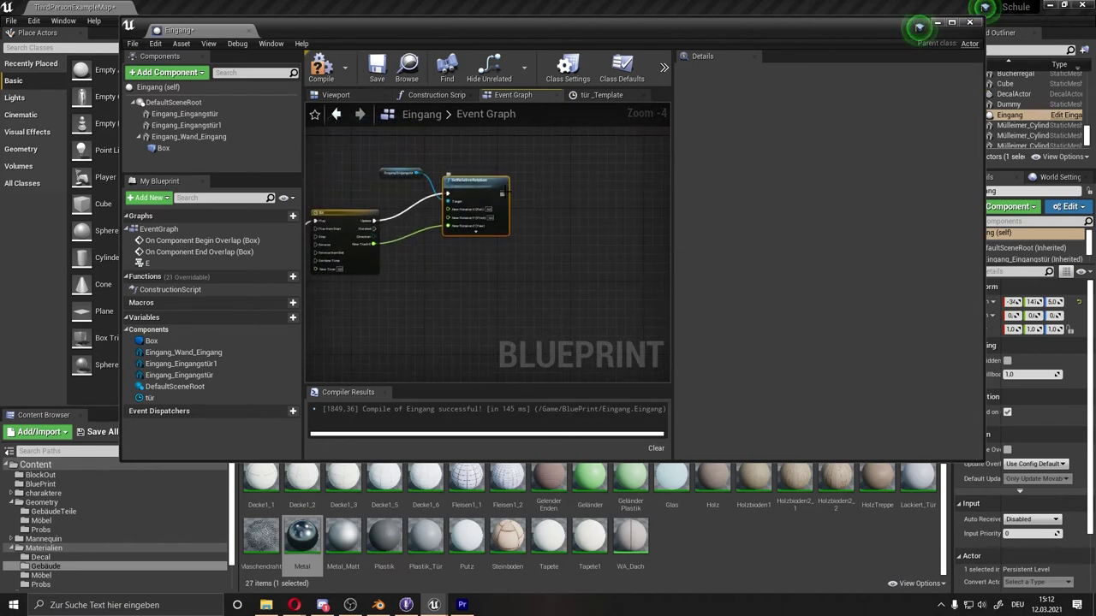
left_click_drag(505, 193, 540, 199)
type("s")
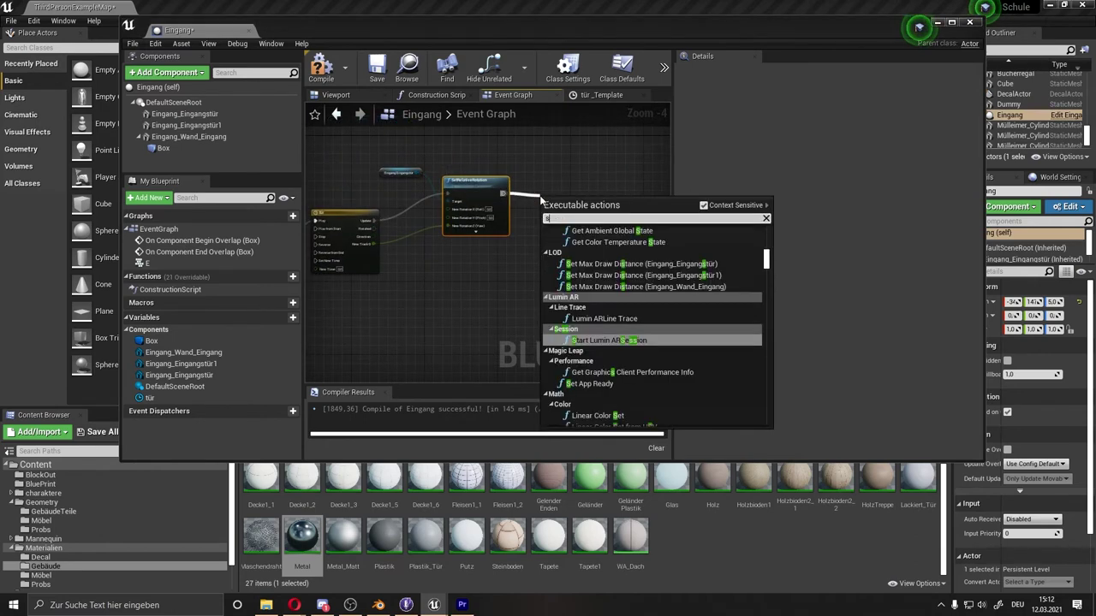
type("etre")
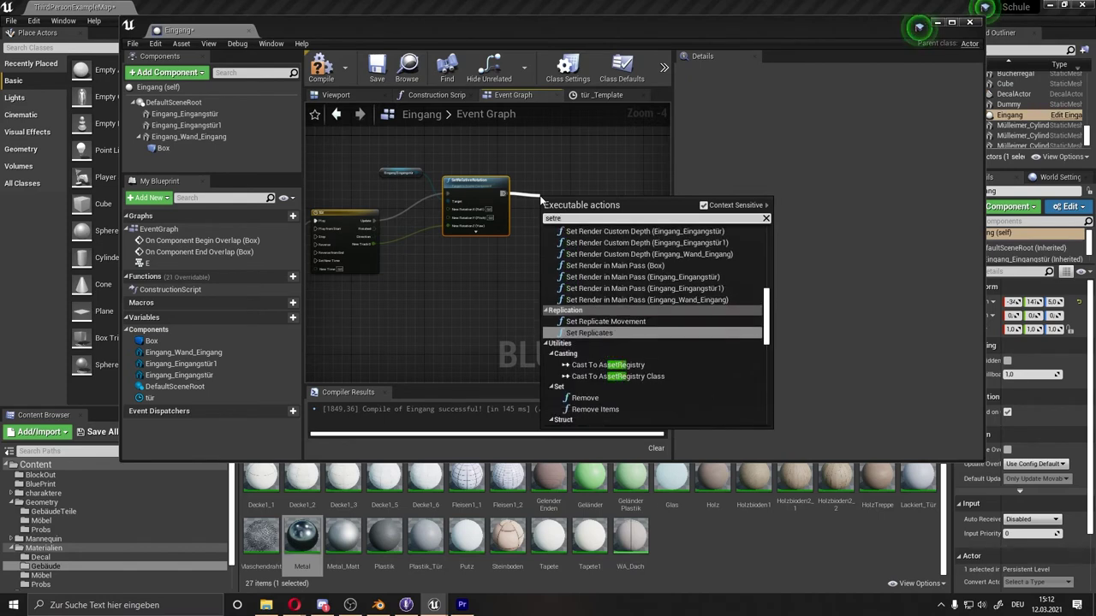
type("lative")
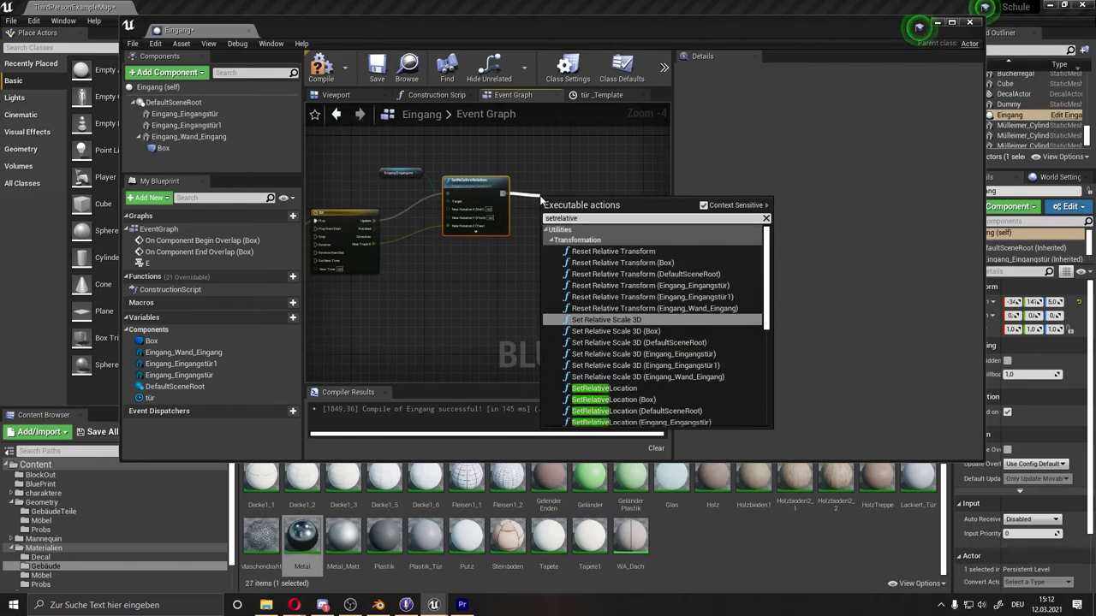
type("ro")
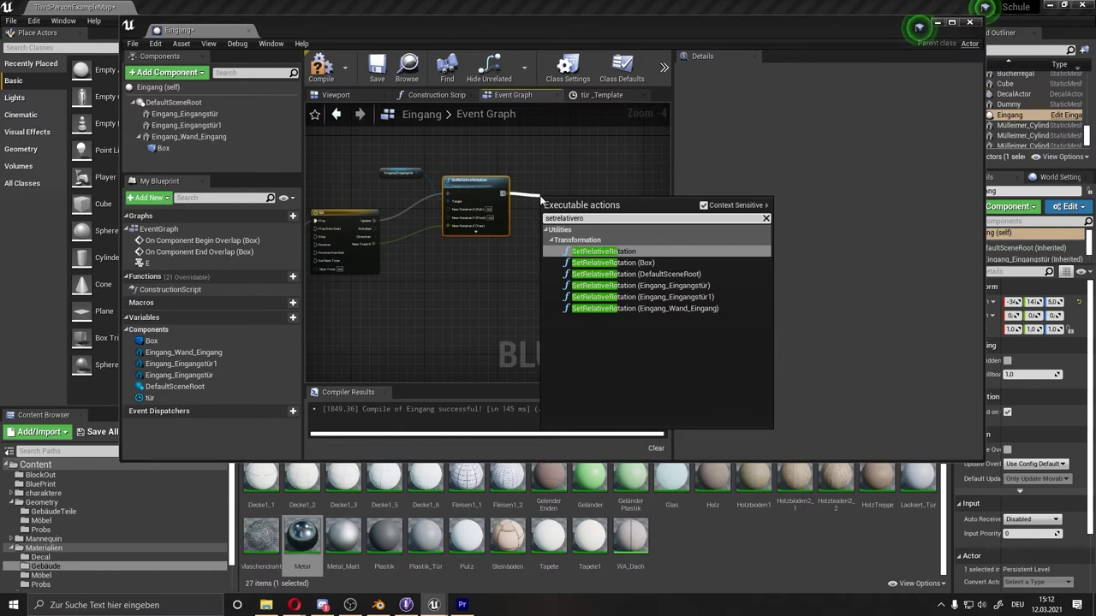
left_click(653, 298)
left_click_drag(575, 192, 591, 174)
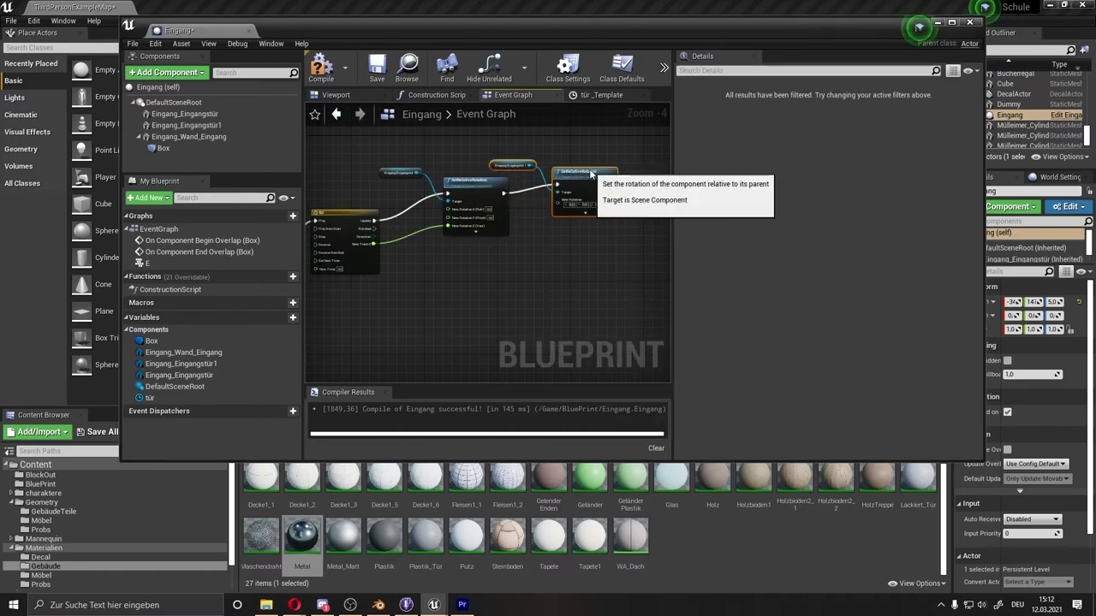
- Split the second node's rotation pin and wire New Track 0 into its Z (Yaw)
right_click_drag(525, 232, 513, 226)
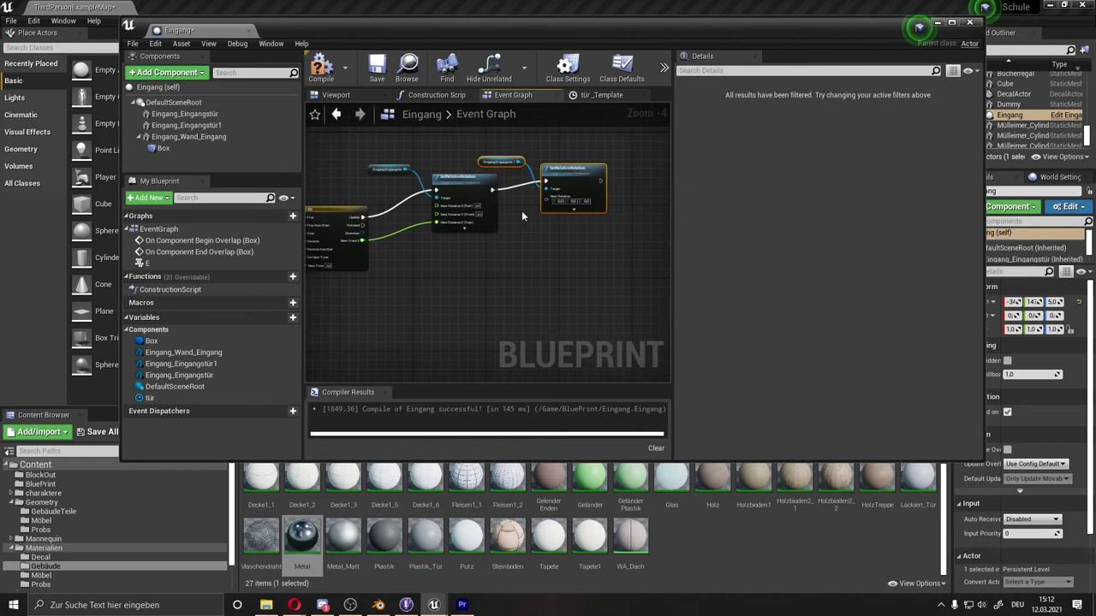
left_click(458, 257)
right_click_drag(457, 257, 447, 255)
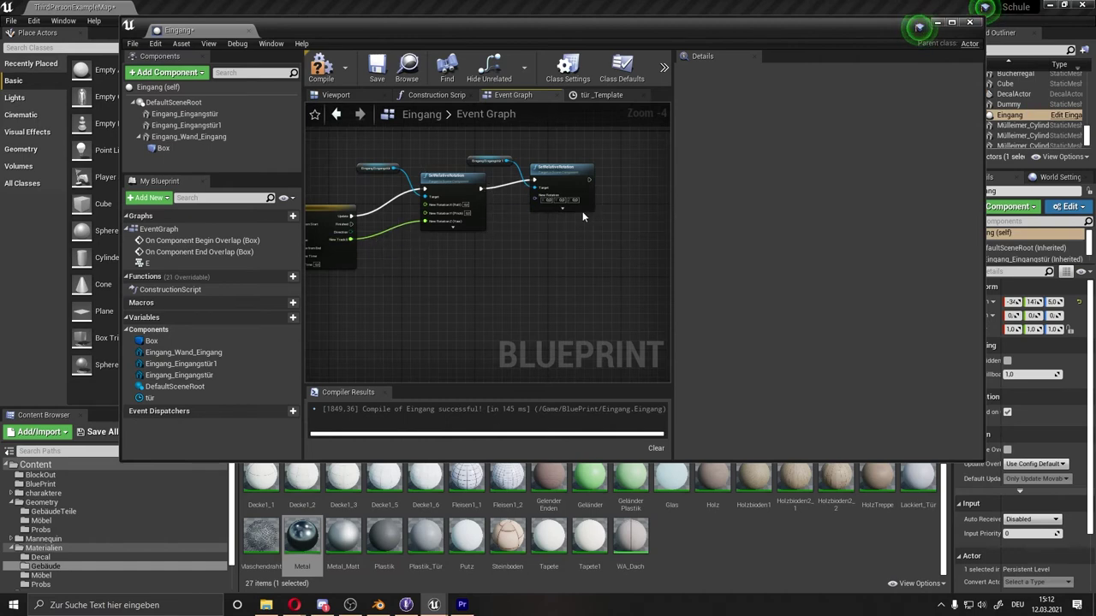
right_click(536, 201)
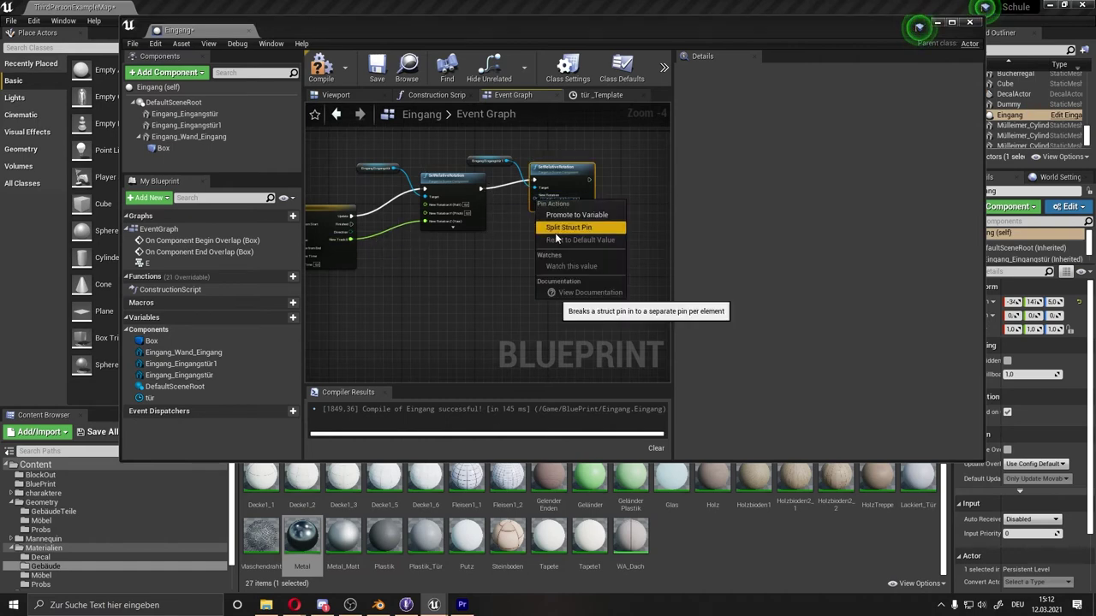
left_click(554, 228)
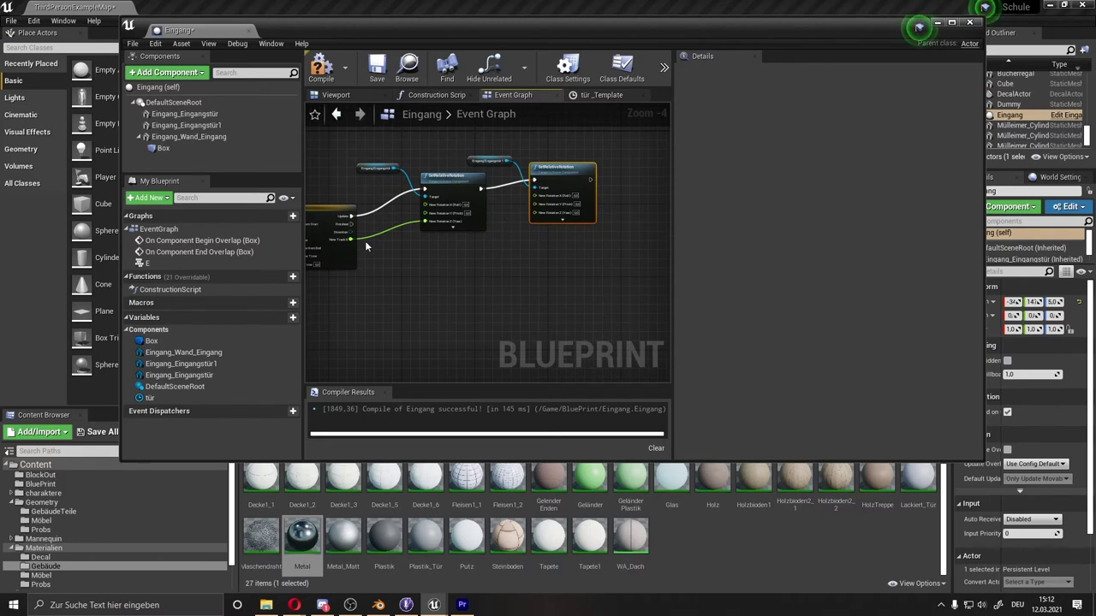
left_click_drag(351, 240, 538, 215)
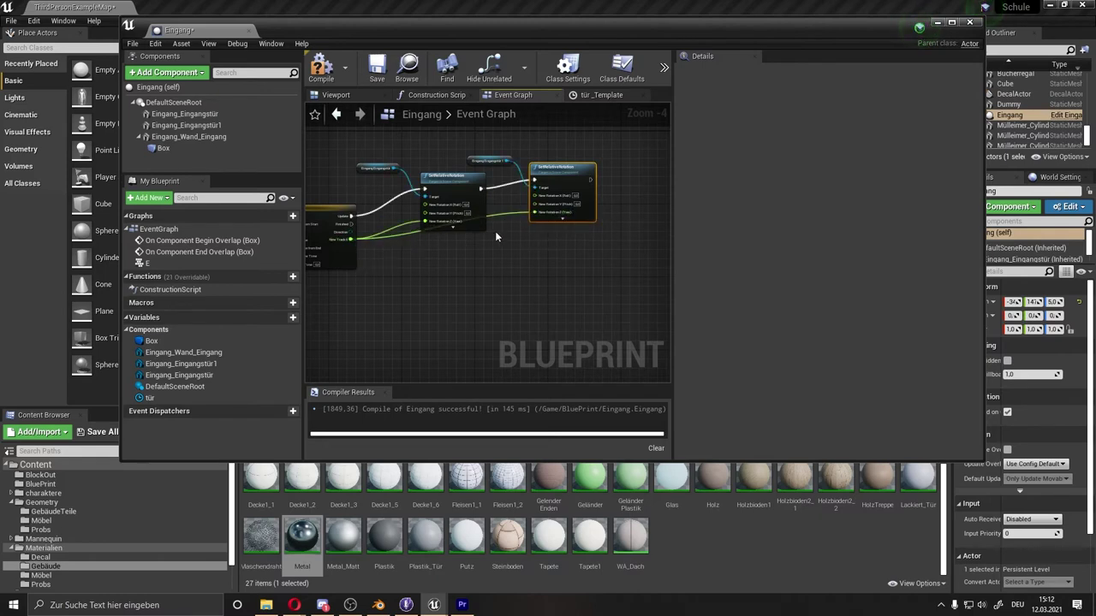
- Recompile Eingang and switch back to the main level editor
left_click(321, 68)
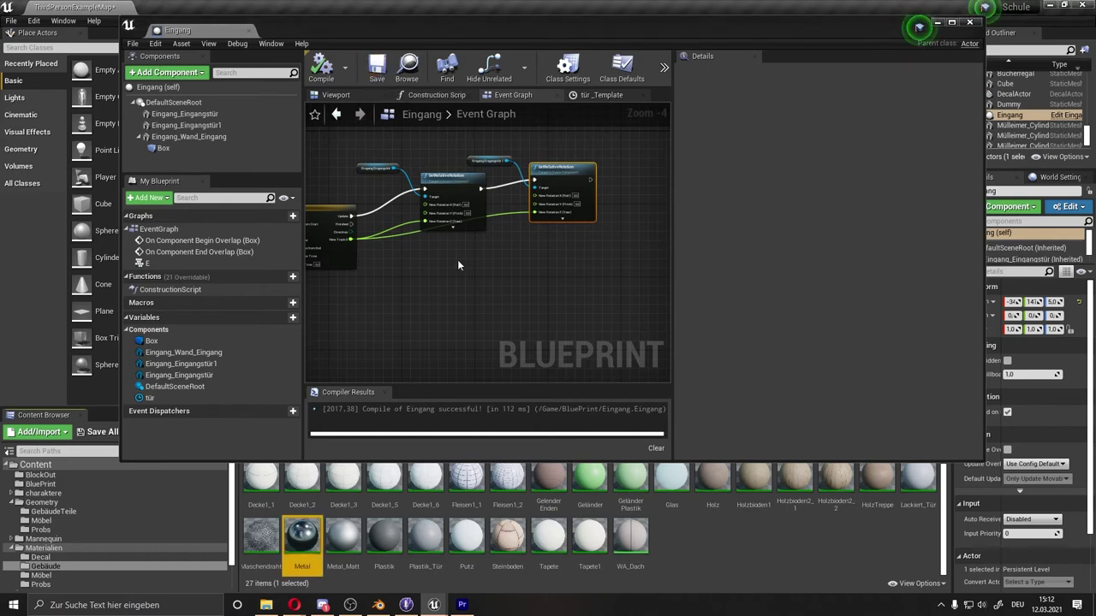
right_click_drag(457, 266, 490, 281)
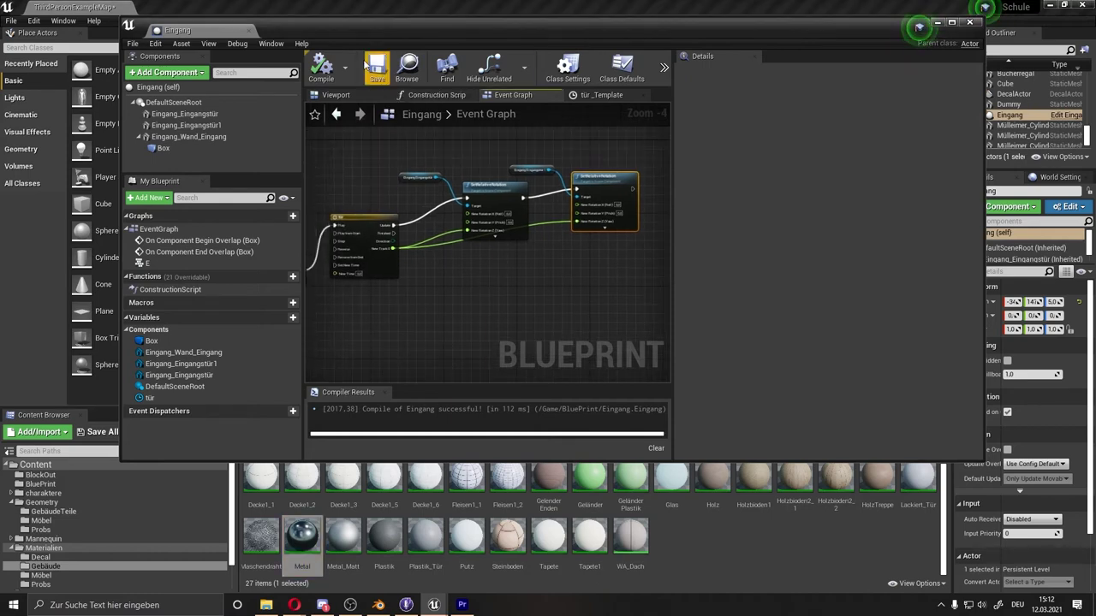
left_click(991, 10)
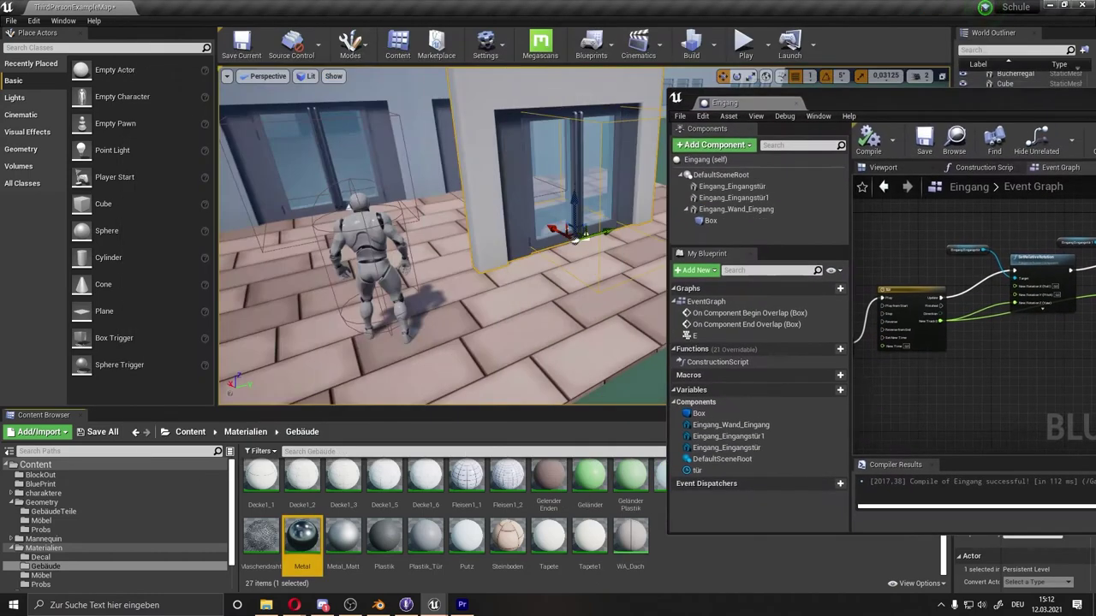
- Play-test the level by walking the character through the glass entrance door, then stop
left_click_drag(800, 31, 1095, 86)
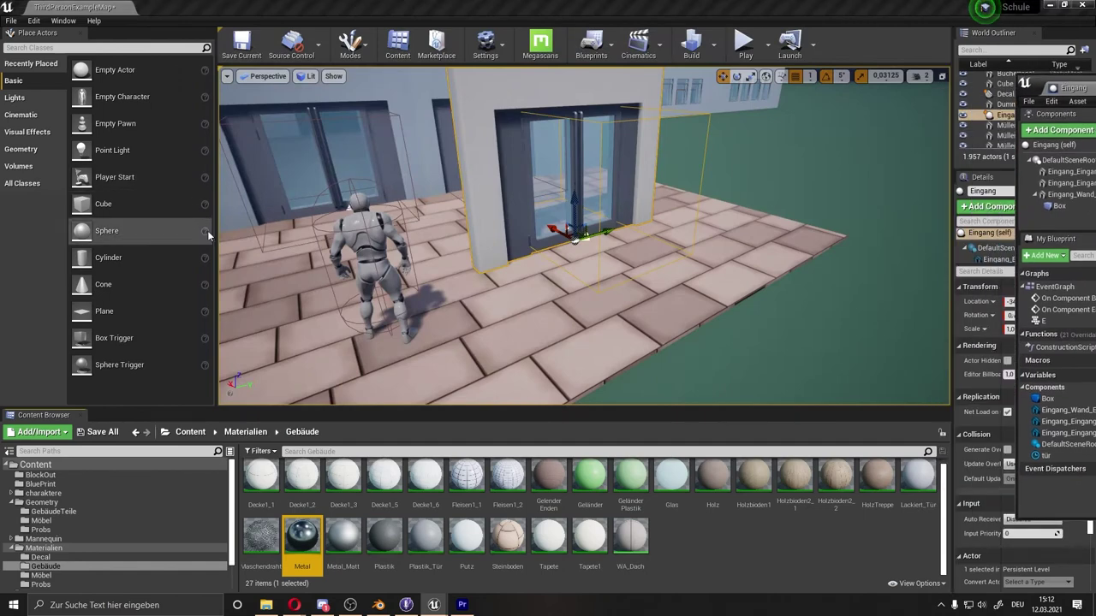
left_click_drag(479, 195, 514, 162)
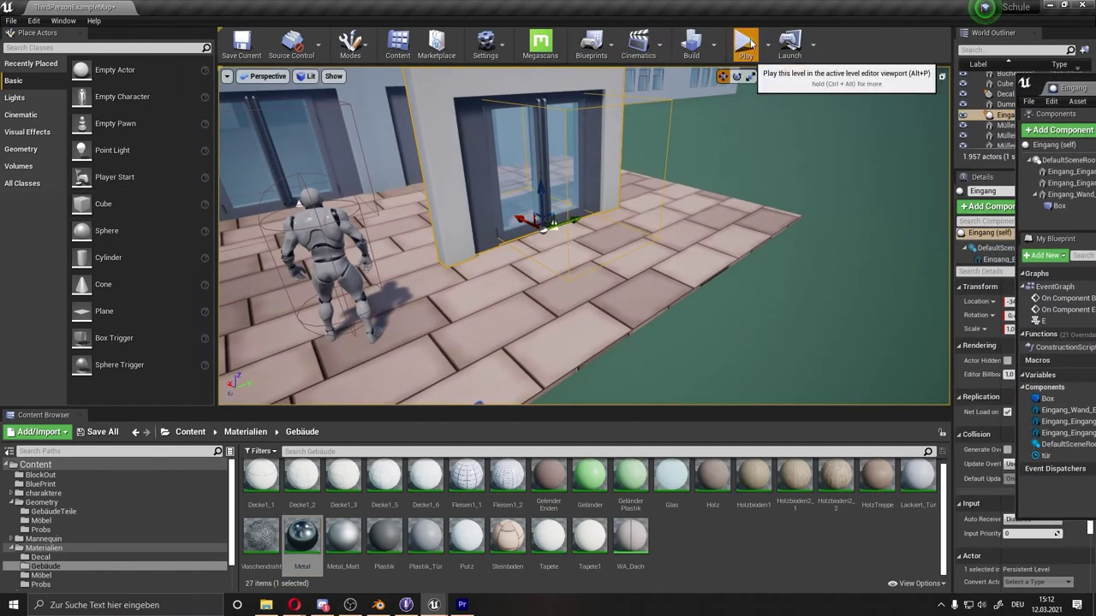
key("alt+p")
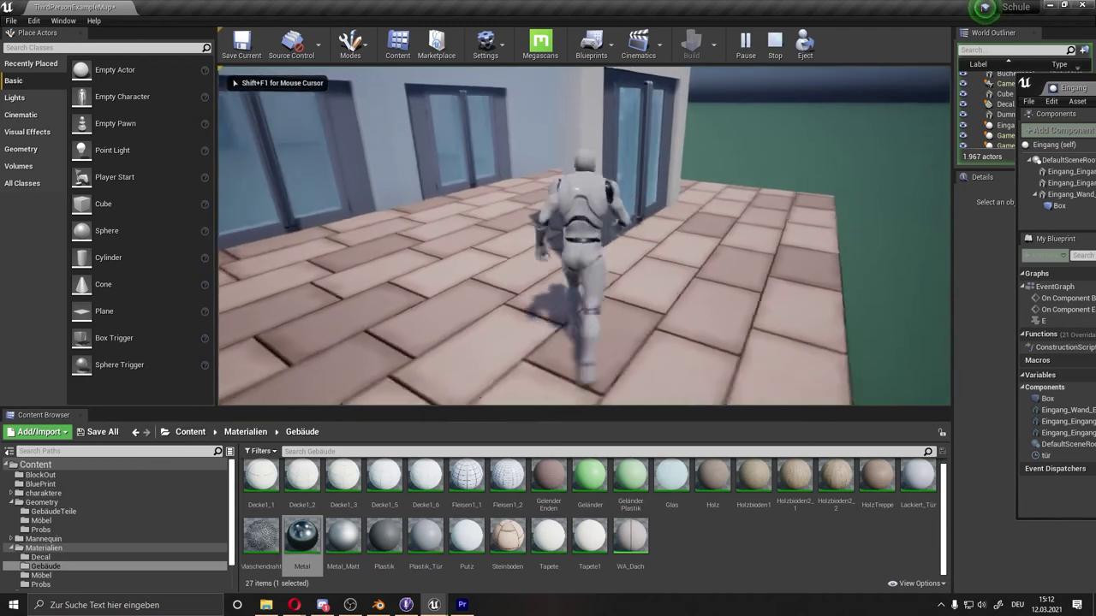
key("e")
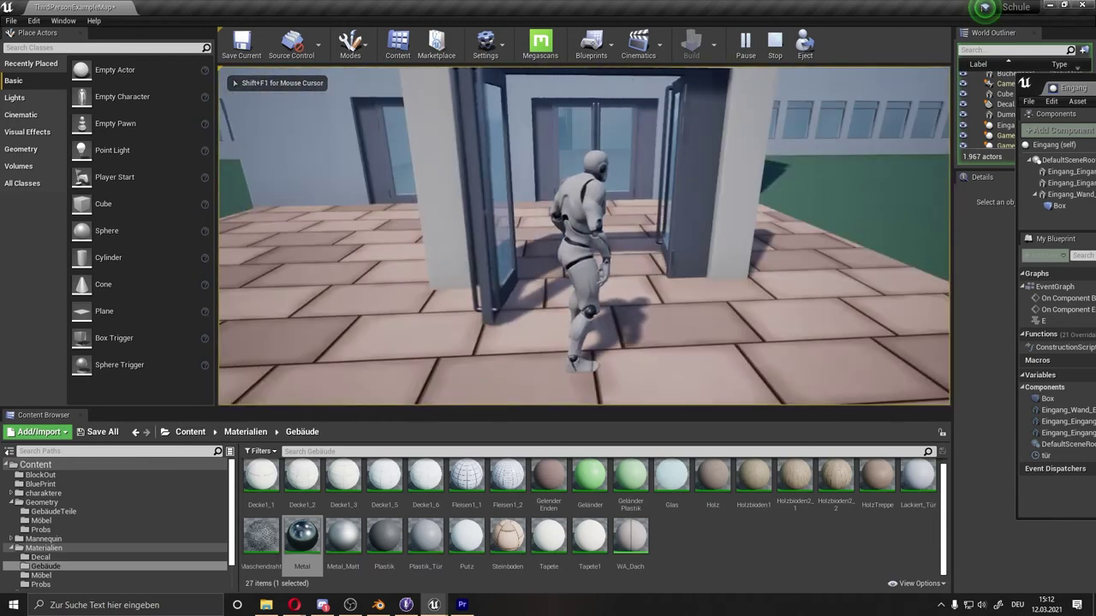
key("w")
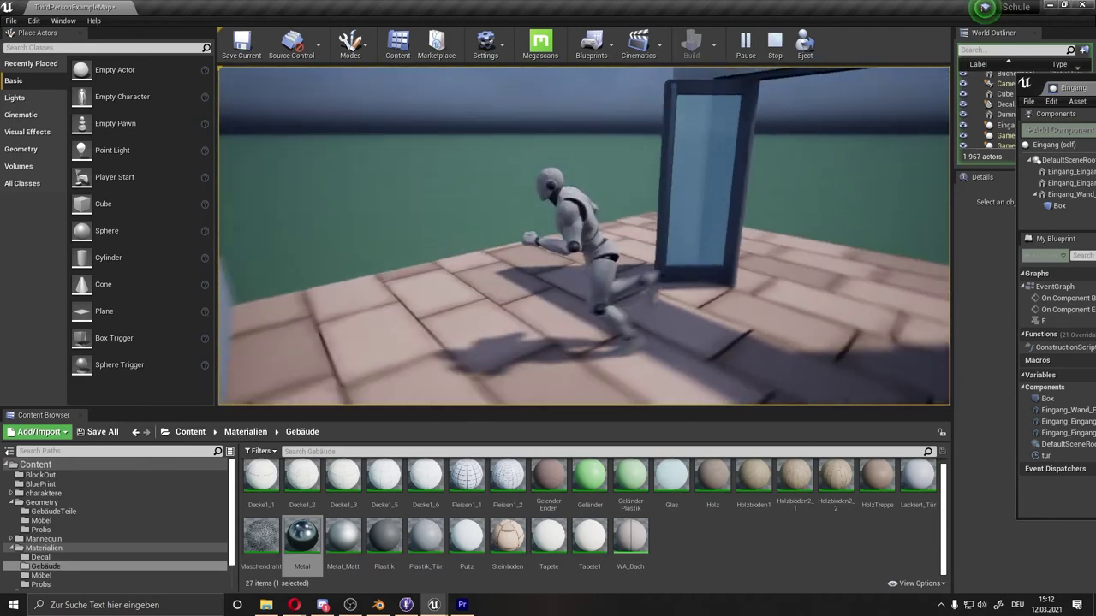
key("w")
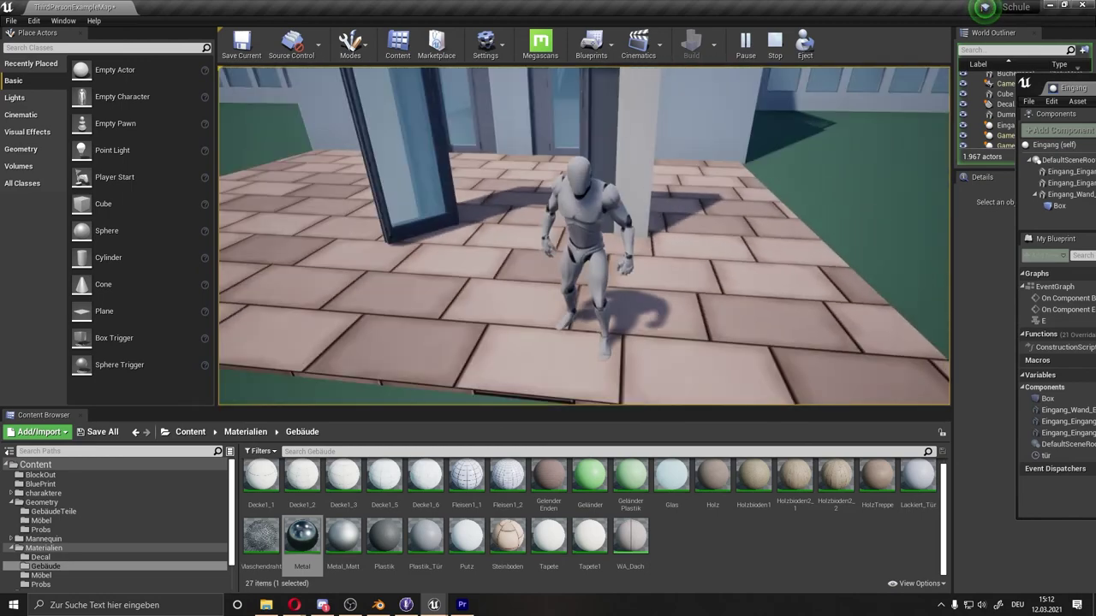
key("Escape")
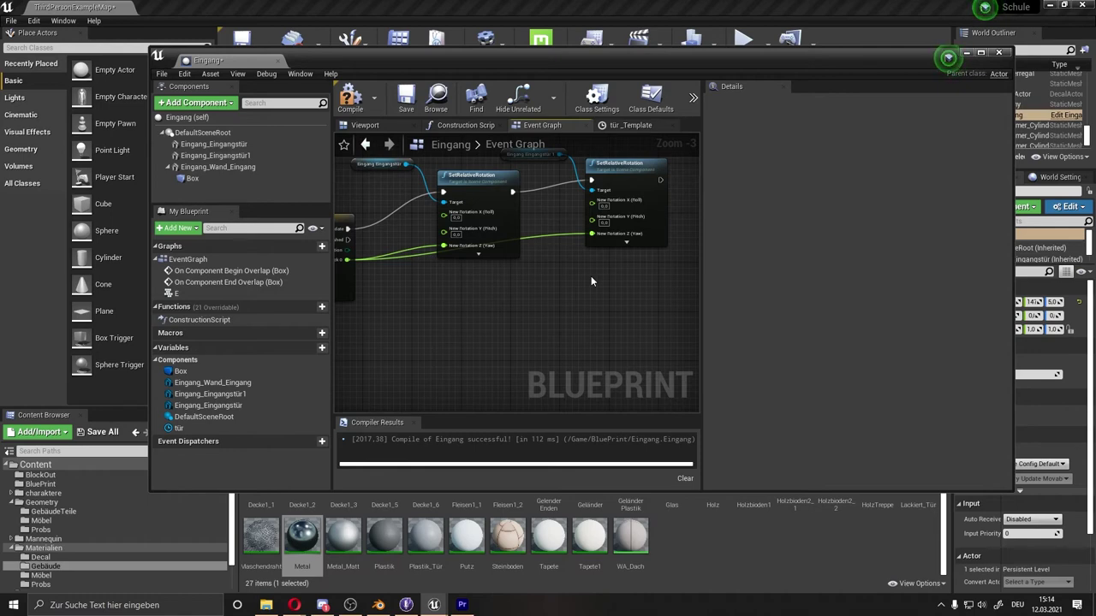
- Add a float multiply node fed by the timeline's New Track 0
right_click_drag(591, 281, 594, 281)
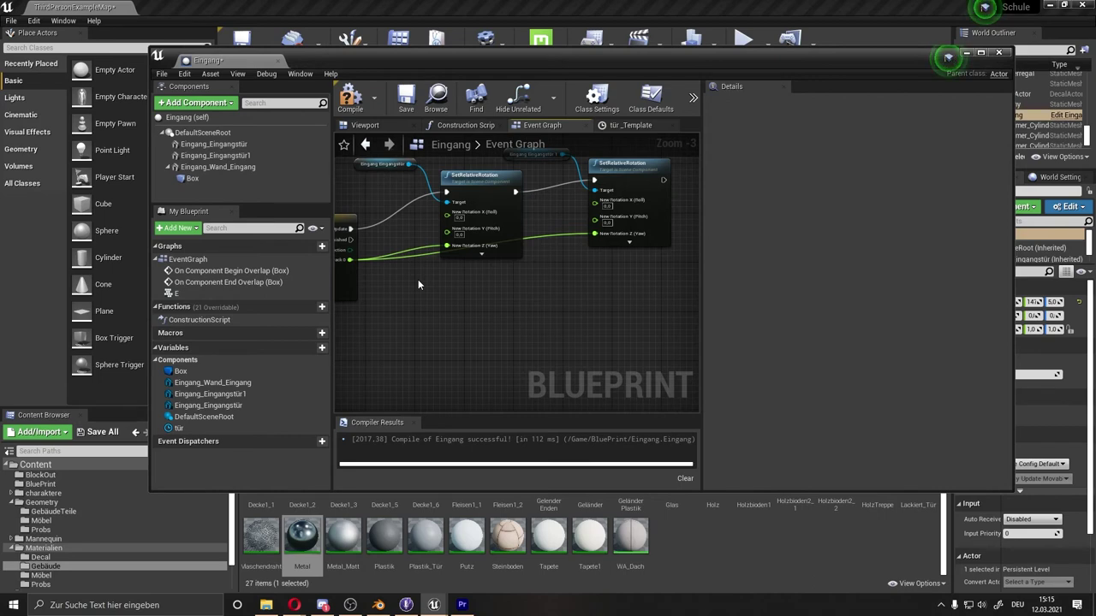
left_click_drag(350, 260, 535, 286)
type("float")
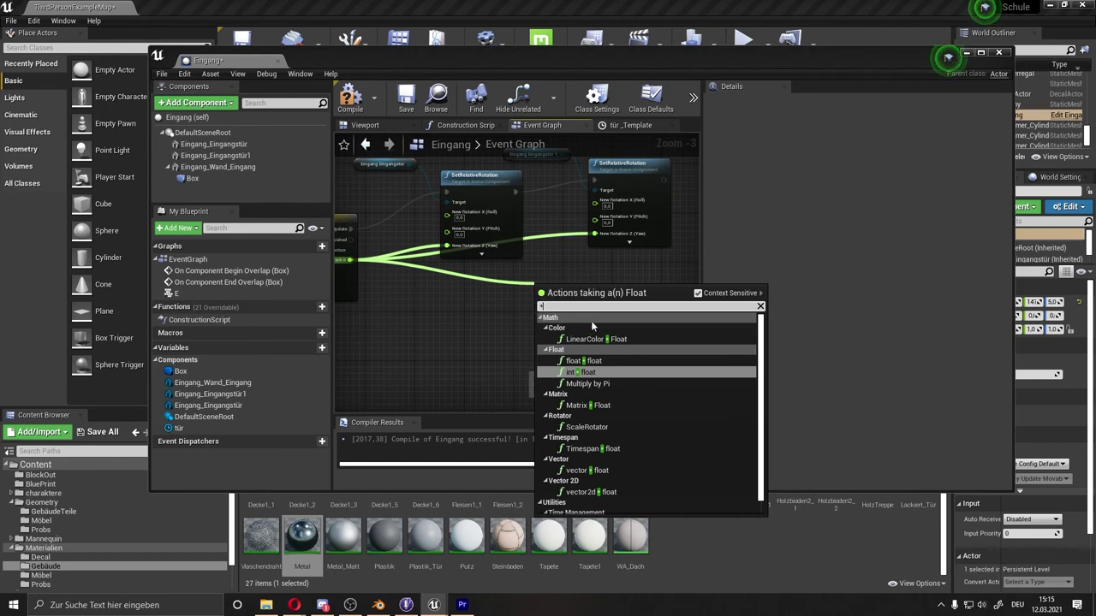
left_click(598, 362)
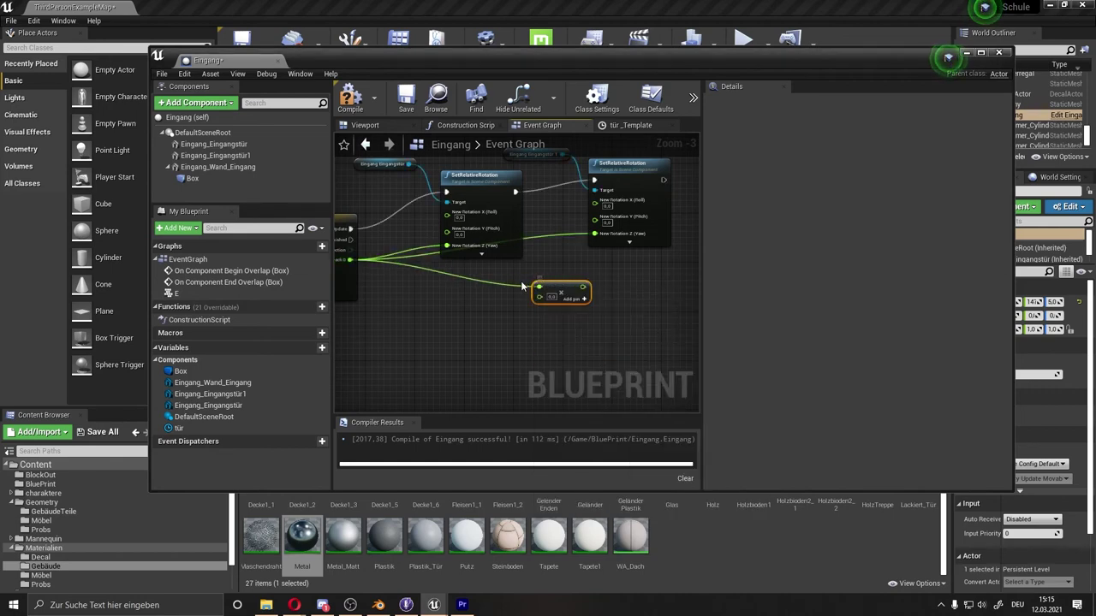
left_click_drag(351, 259, 540, 297)
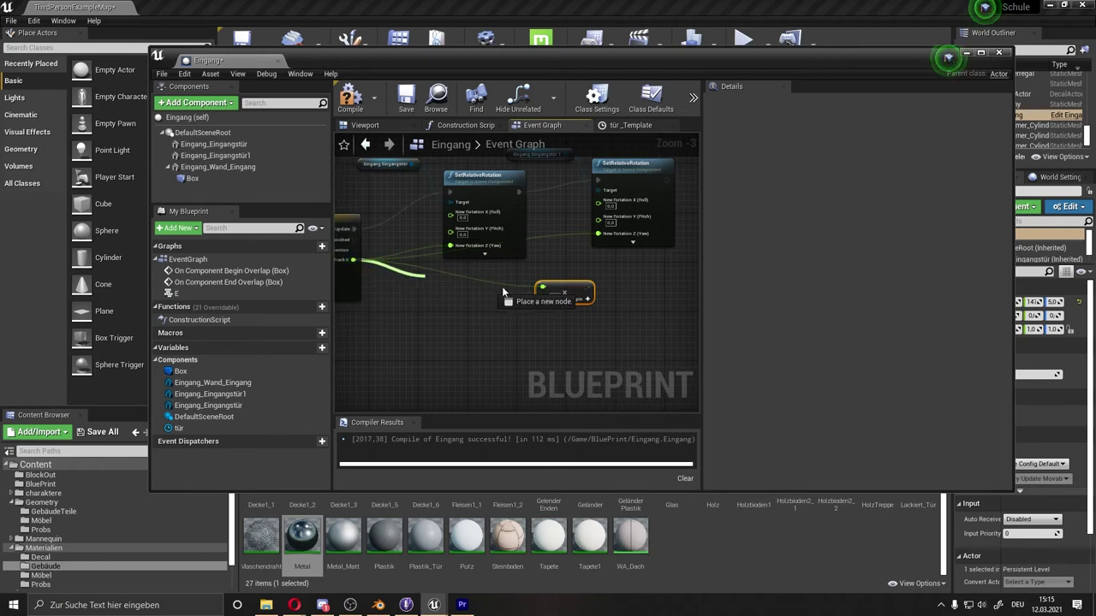
- Set the multiplier to 90, wire its result into the second door's Yaw, and compile
left_click(522, 288, "alt")
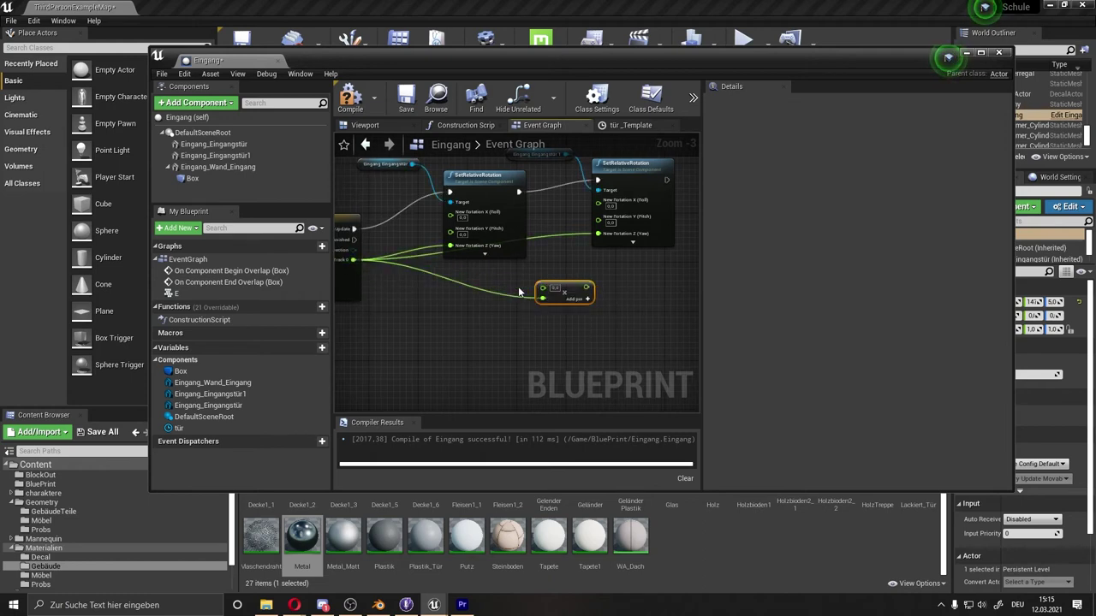
left_click(561, 289)
double_click(565, 291)
type("90")
double_click(564, 291)
left_click_drag(589, 288, 597, 233)
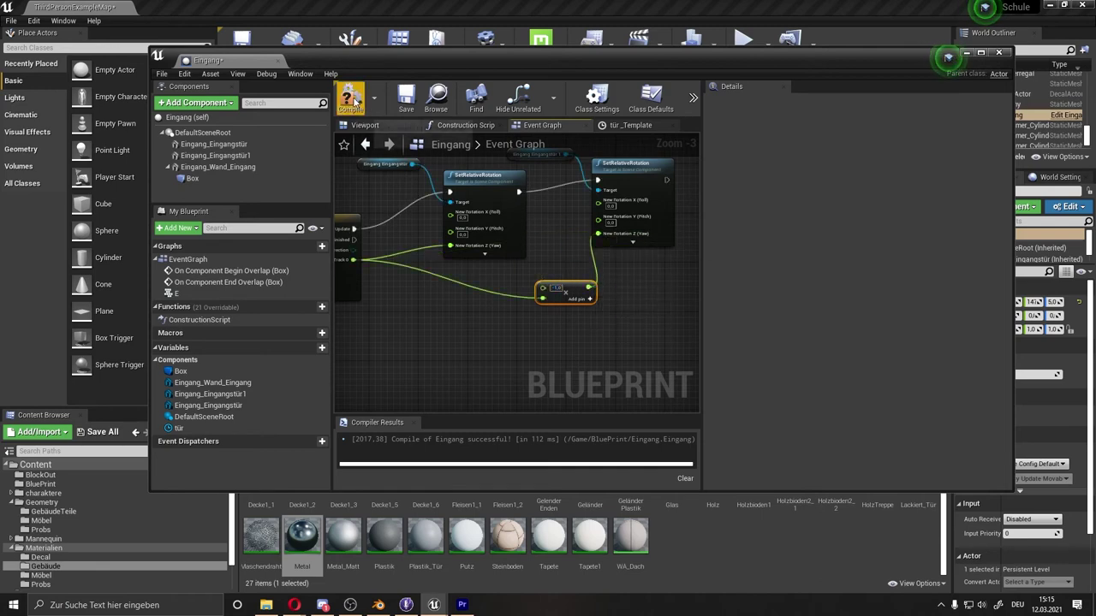
left_click(349, 96)
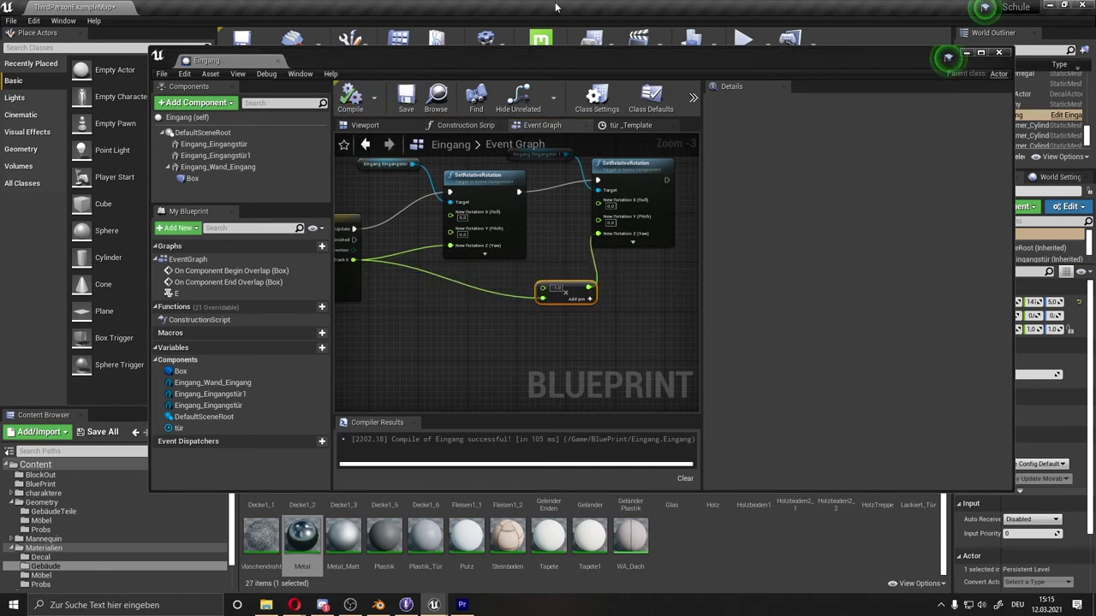
- Play-test by running the character through the entrance to swing both door leaves open, then stop
key("f")
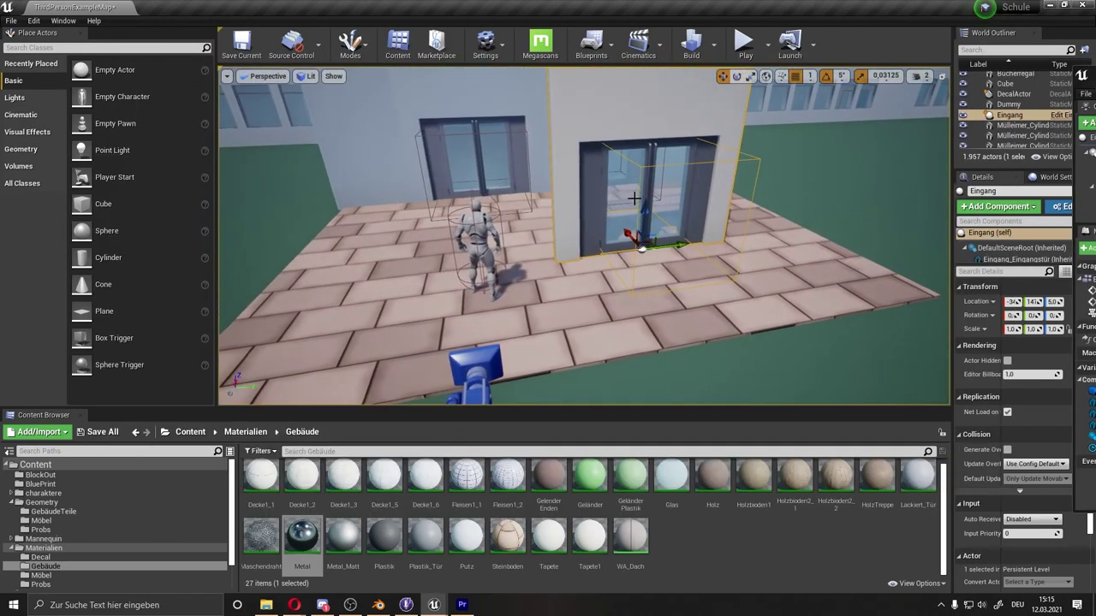
left_click(744, 43)
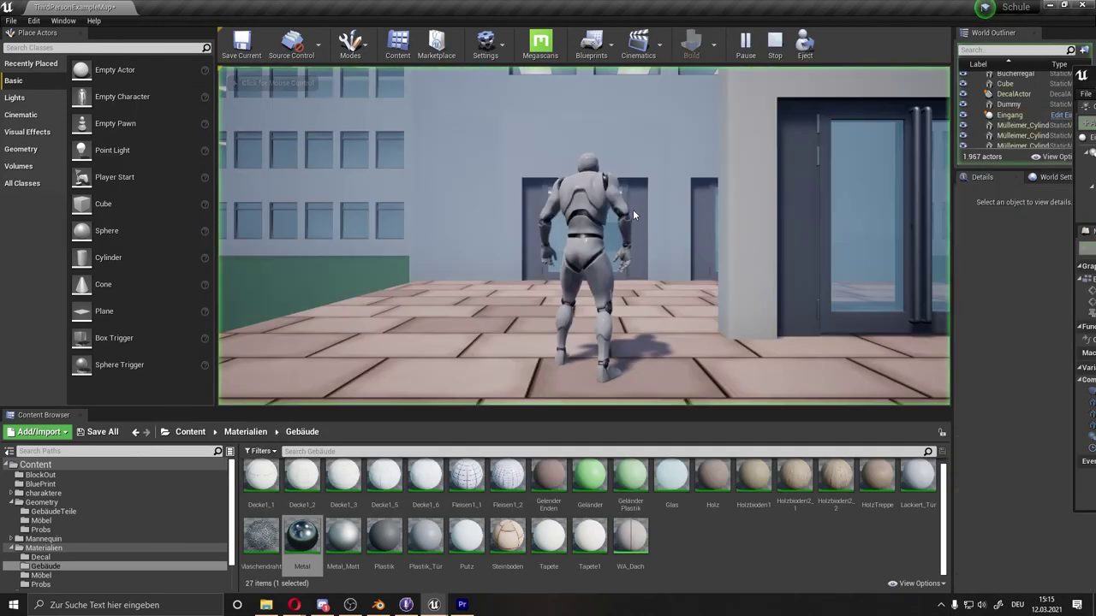
key("w")
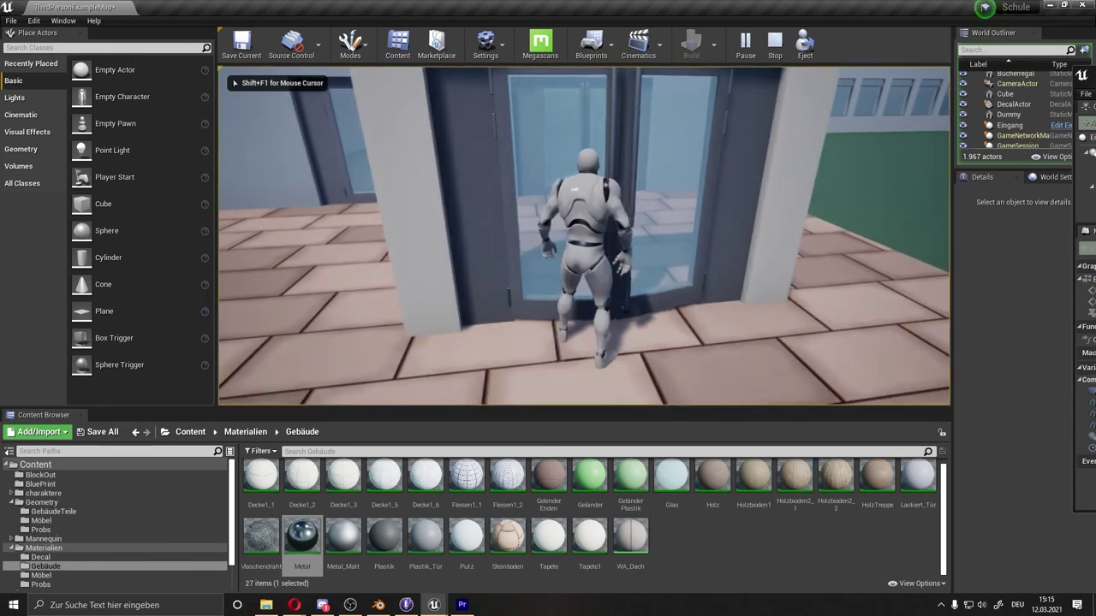
key("s")
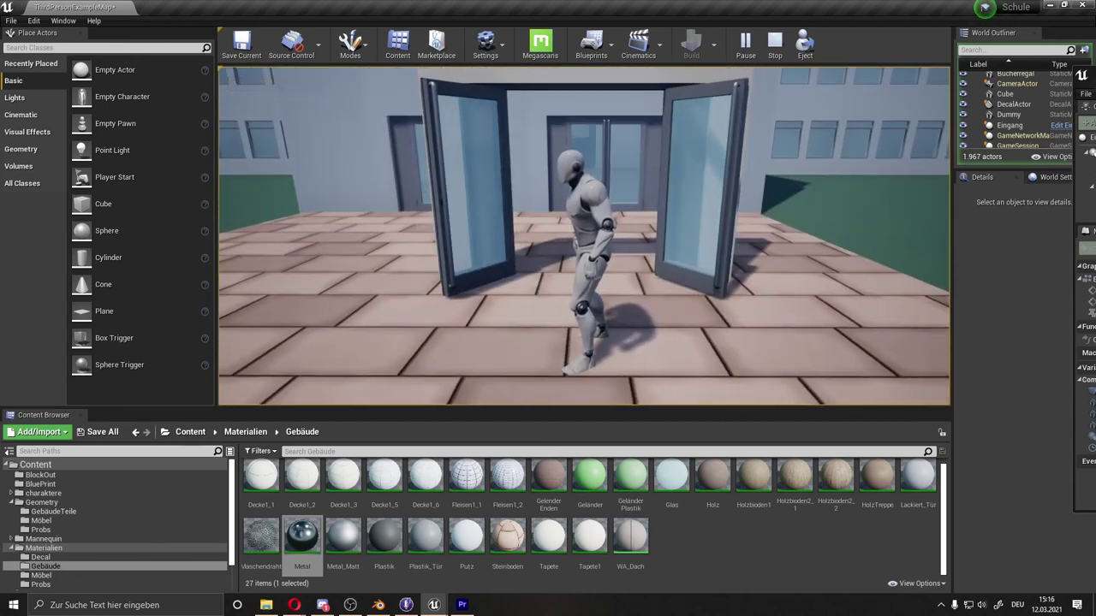
key("w")
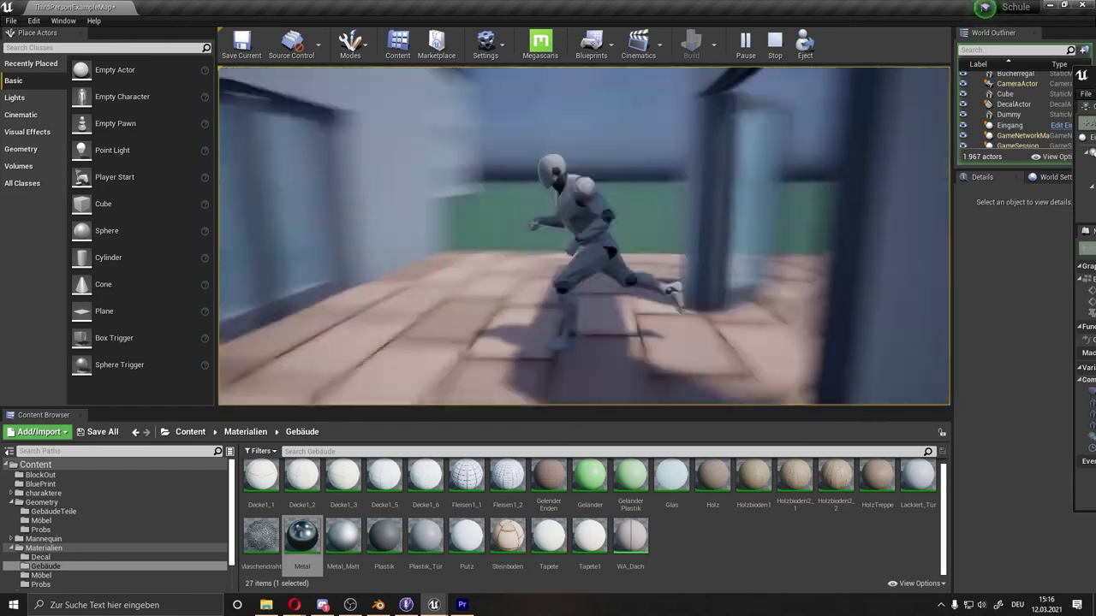
key("w")
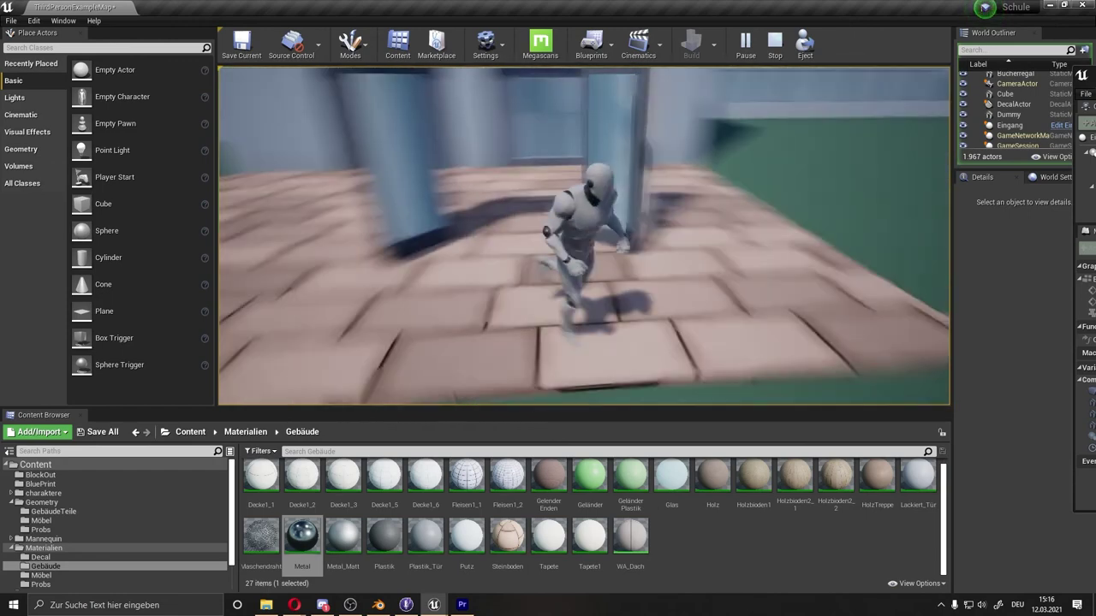
key("Escape")
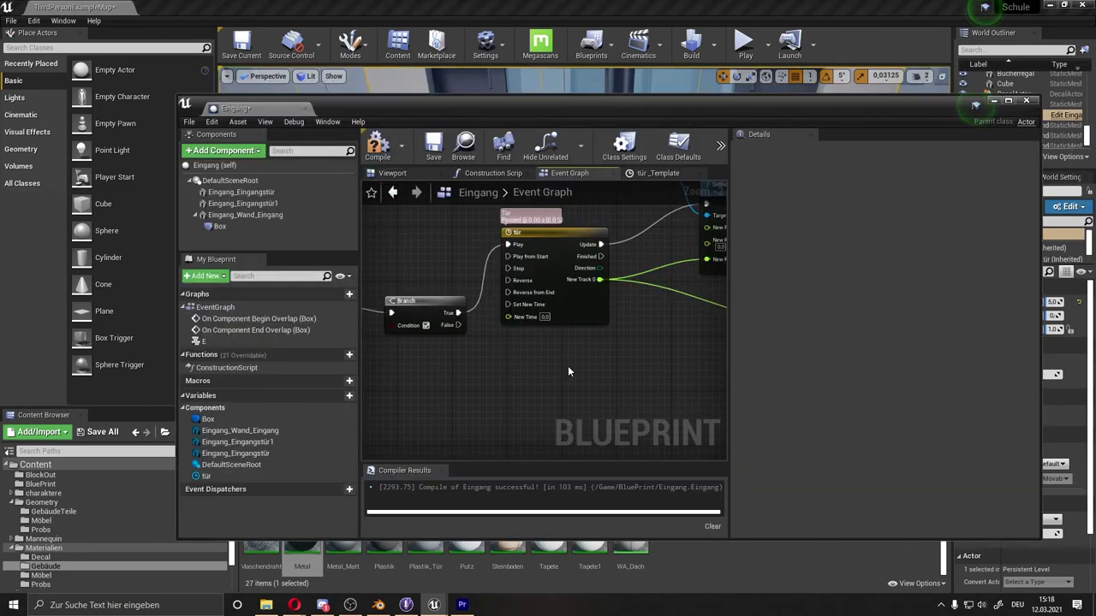
- Drive the Branch condition with New Track 0 < 1.0, compile, and minimize the Blueprint editor
right_click_drag(568, 366, 587, 369)
mouse_move(618, 281)
left_mouse_down()
mouse_move(580, 366)
mouse_move(539, 379)
left_mouse_up()
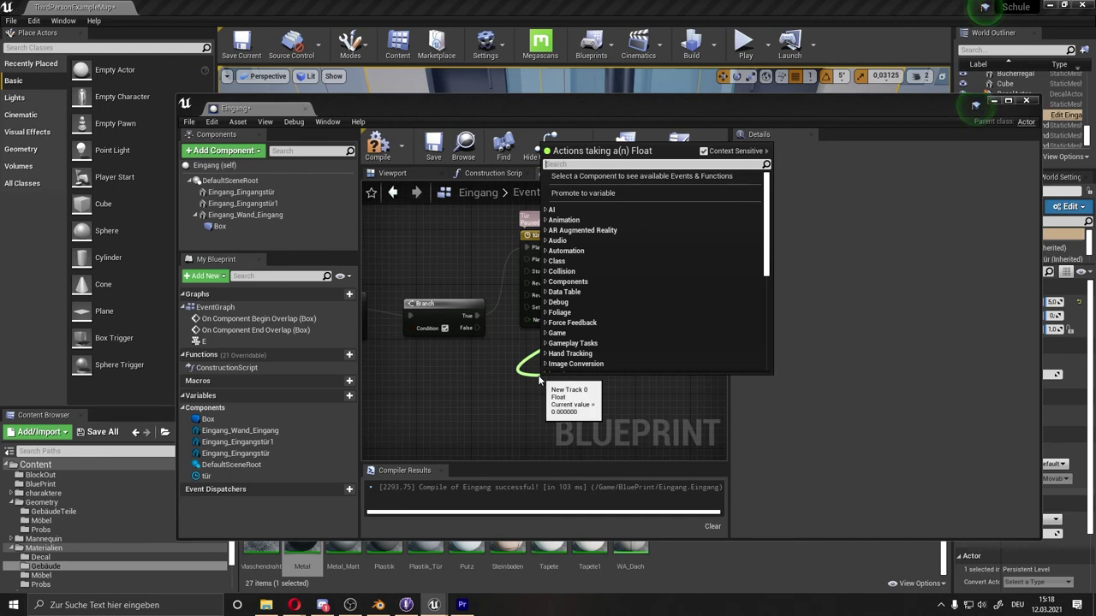
type("<")
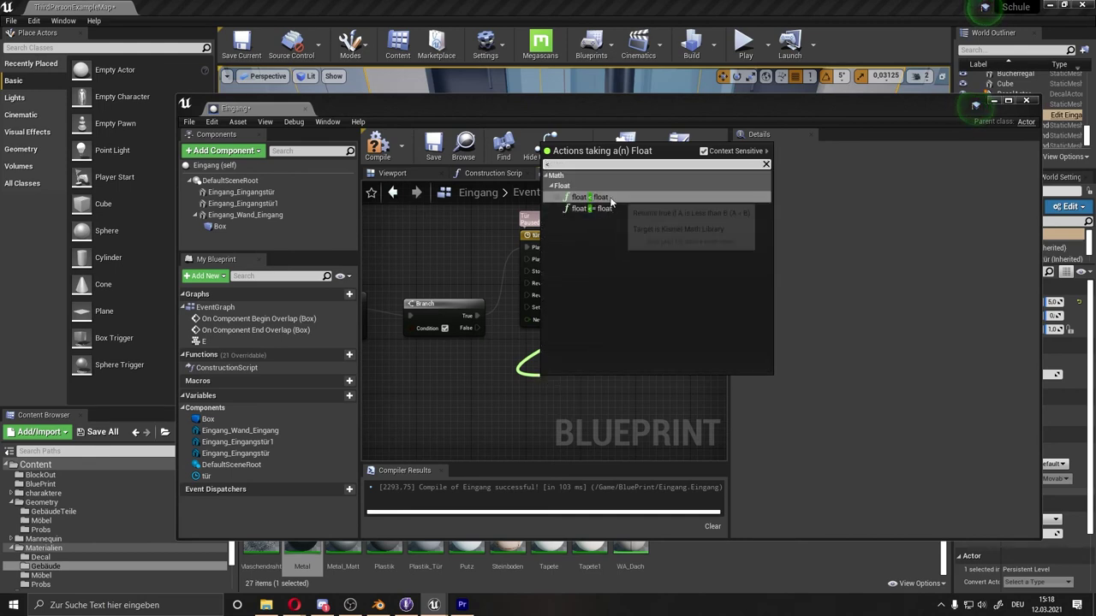
left_click(585, 199)
mouse_move(595, 386)
left_mouse_down()
mouse_move(447, 334)
mouse_move(527, 284)
left_mouse_up()
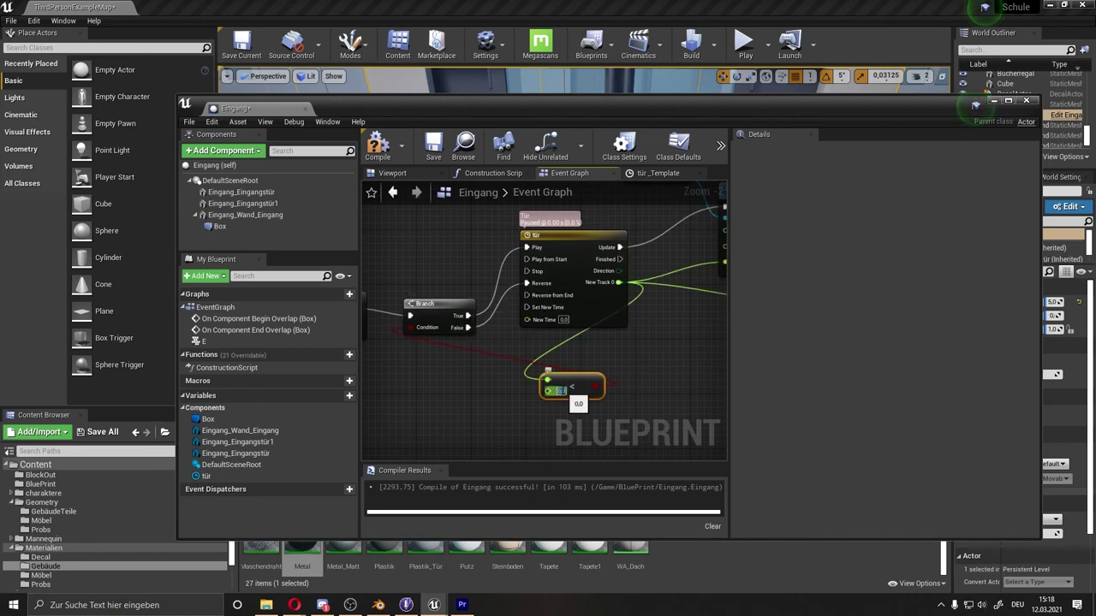
type("1")
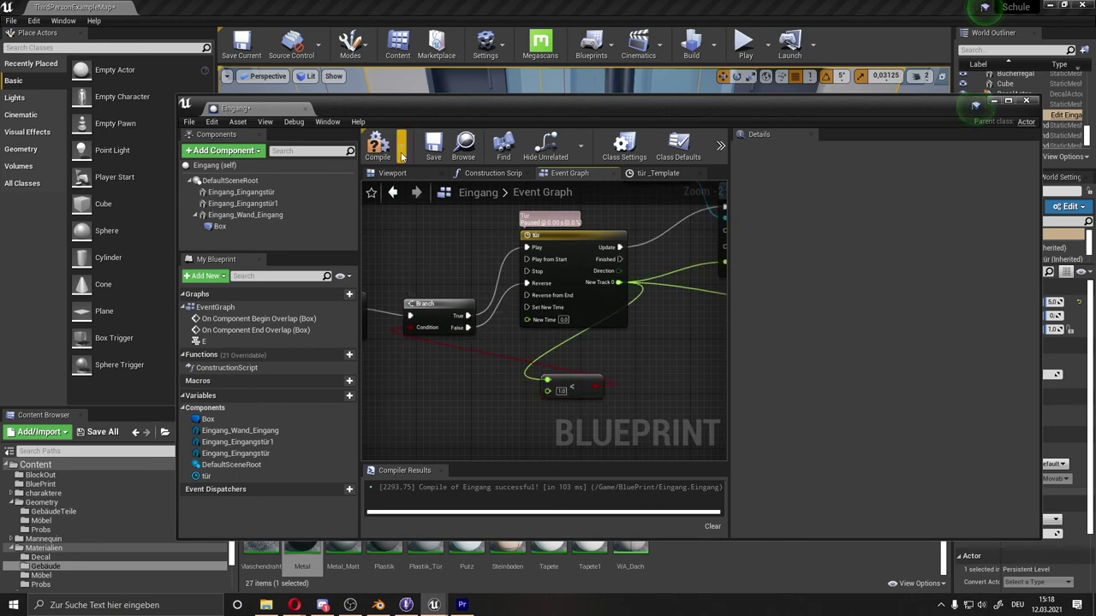
left_click(378, 145)
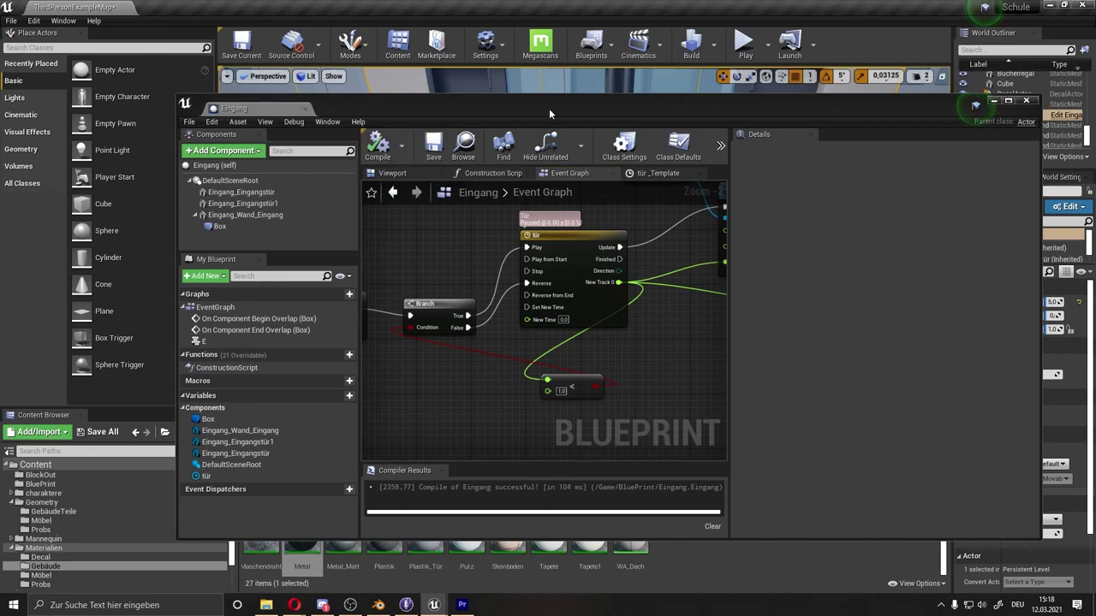
left_click(992, 100)
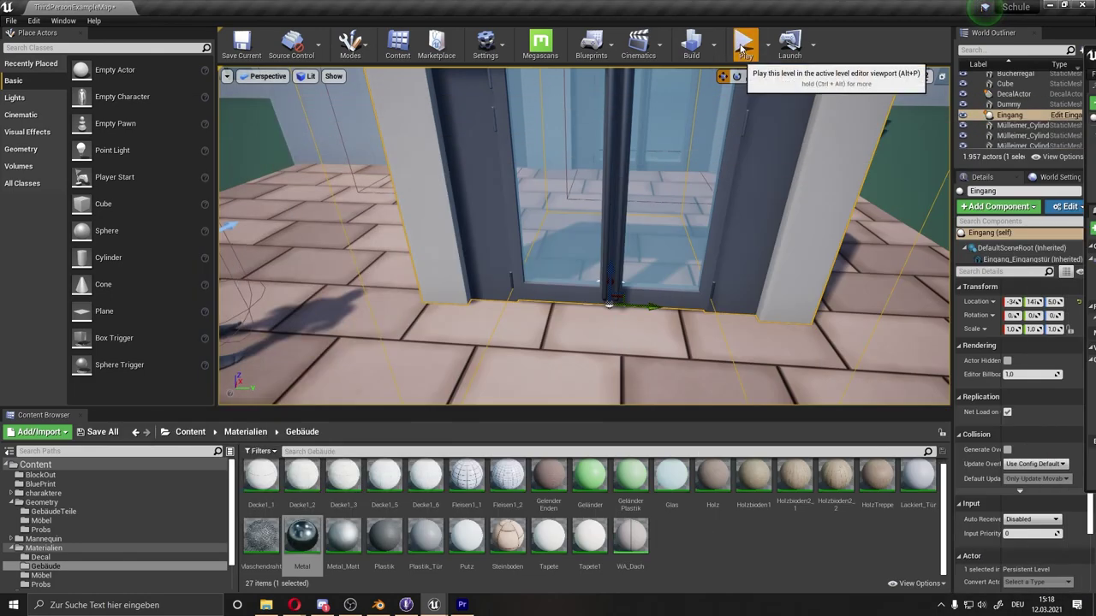
- Play the level and run the character back and forth through the entrance, watching both doors open
left_click(744, 42)
key("w")
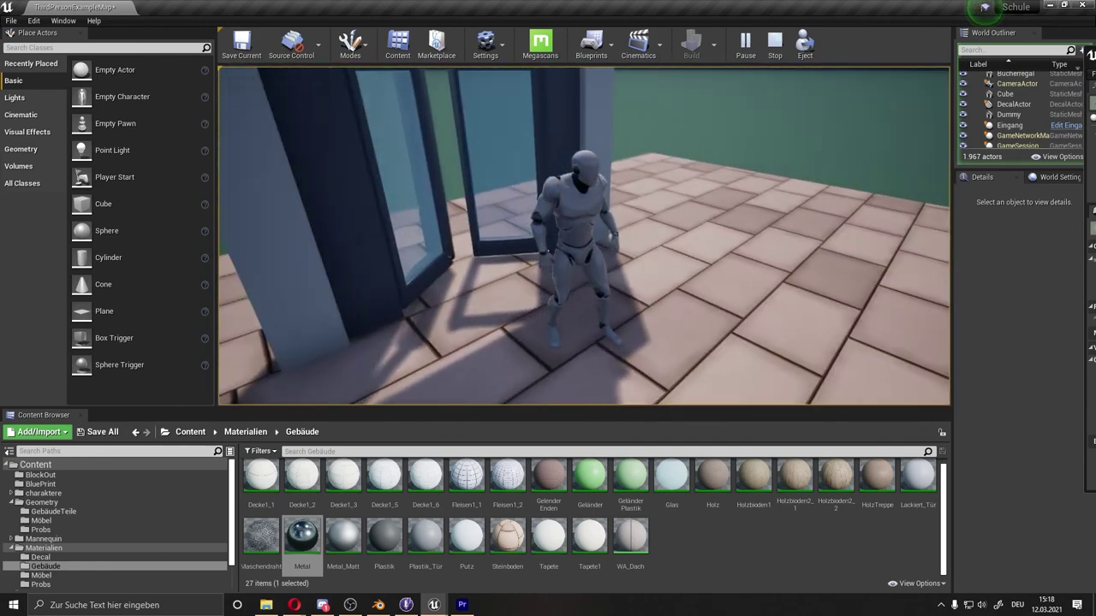
key("d")
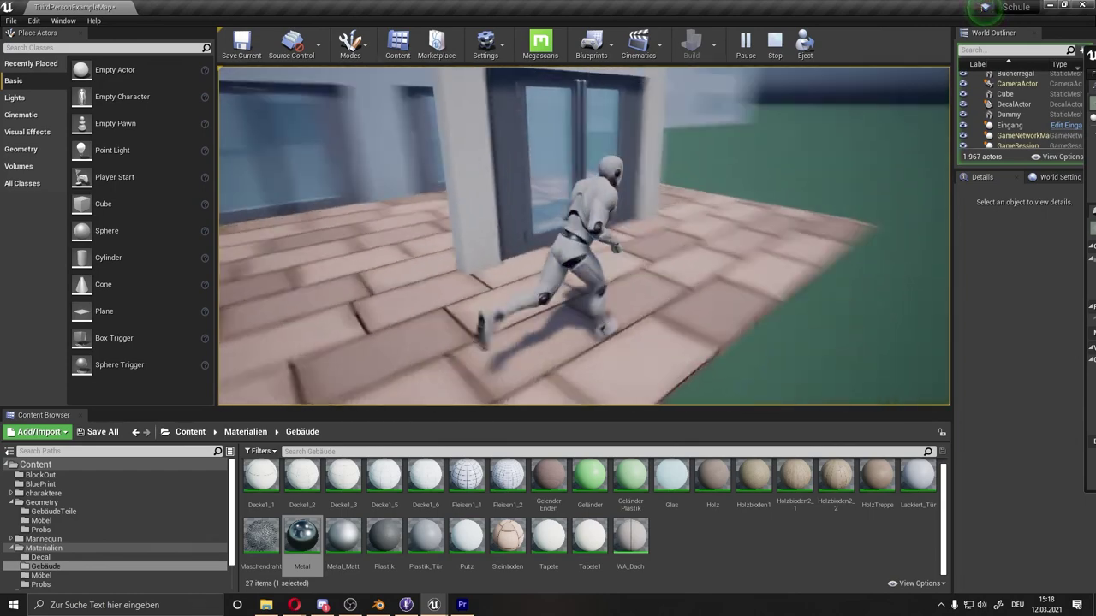
key("w")
key("a")
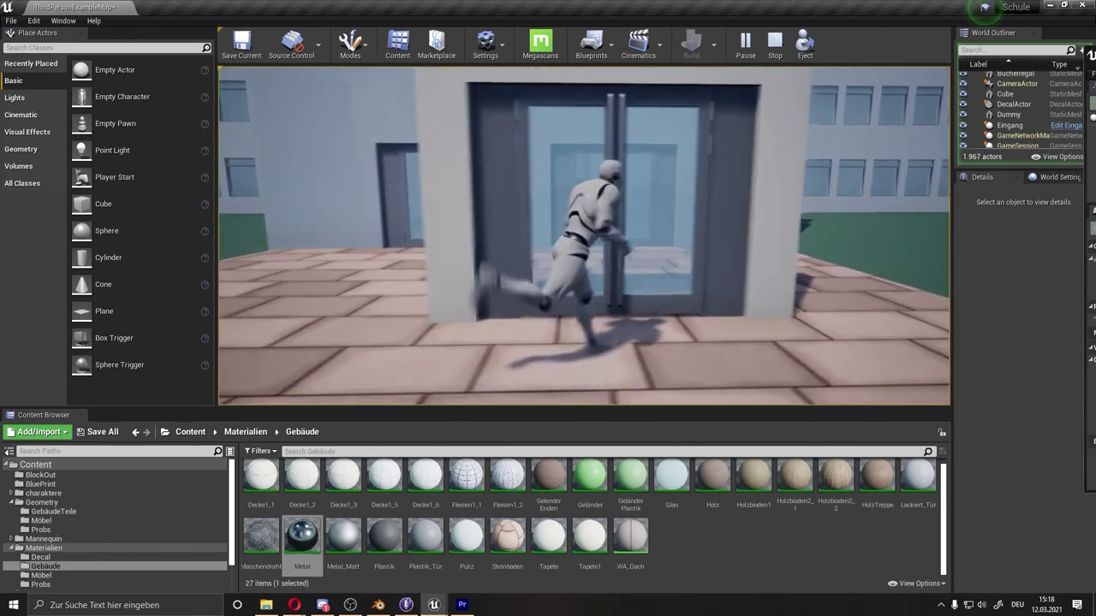
key("w")
key("a")
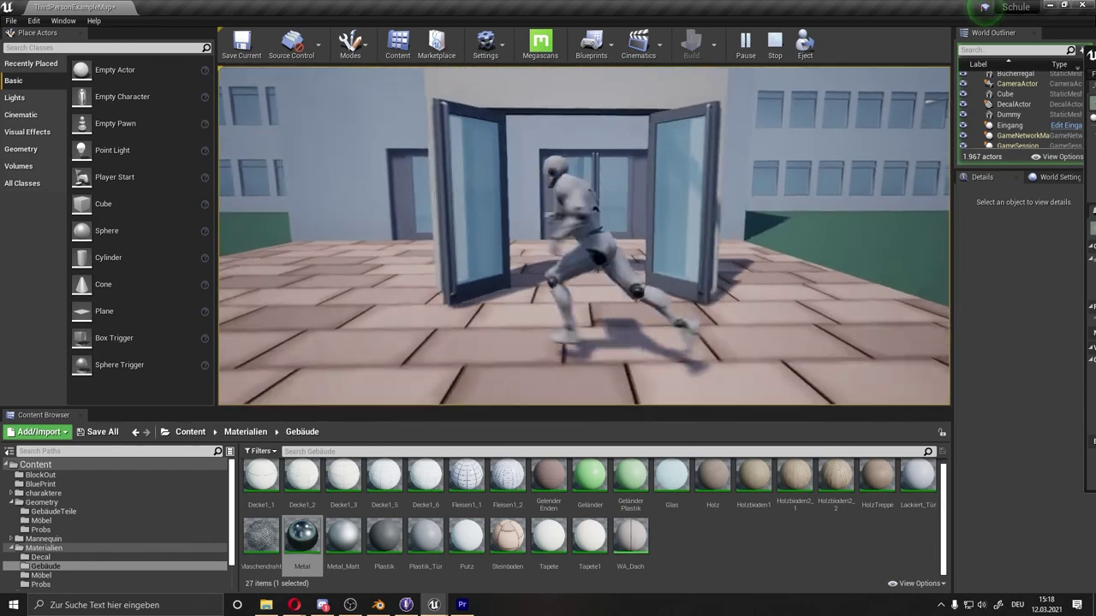